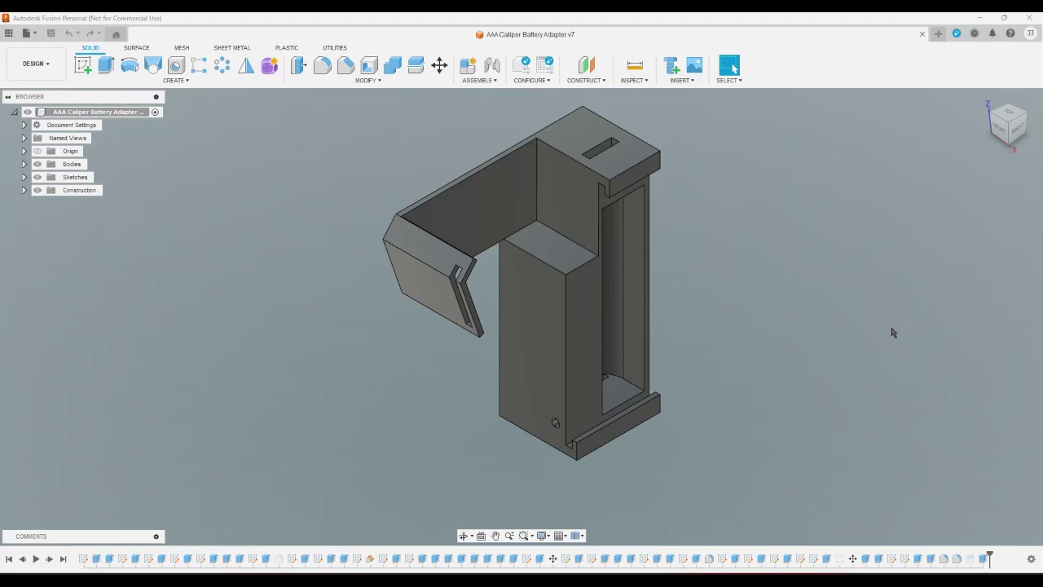
Step: List the design's bodies and view the adapter from the right, underside and front, selecting Battery Case
left_click(23, 178)
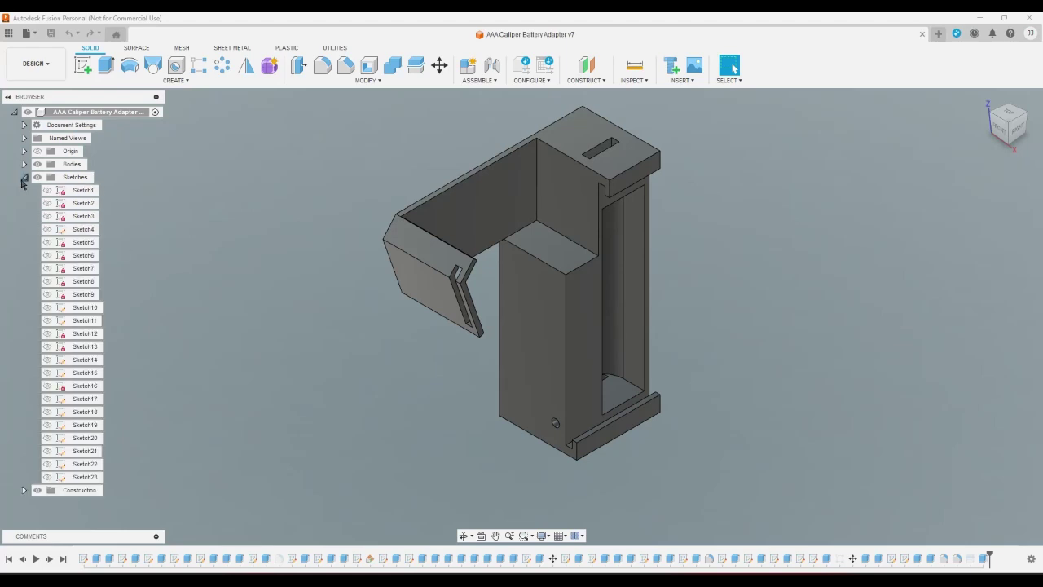
left_click(24, 178)
left_click(24, 164)
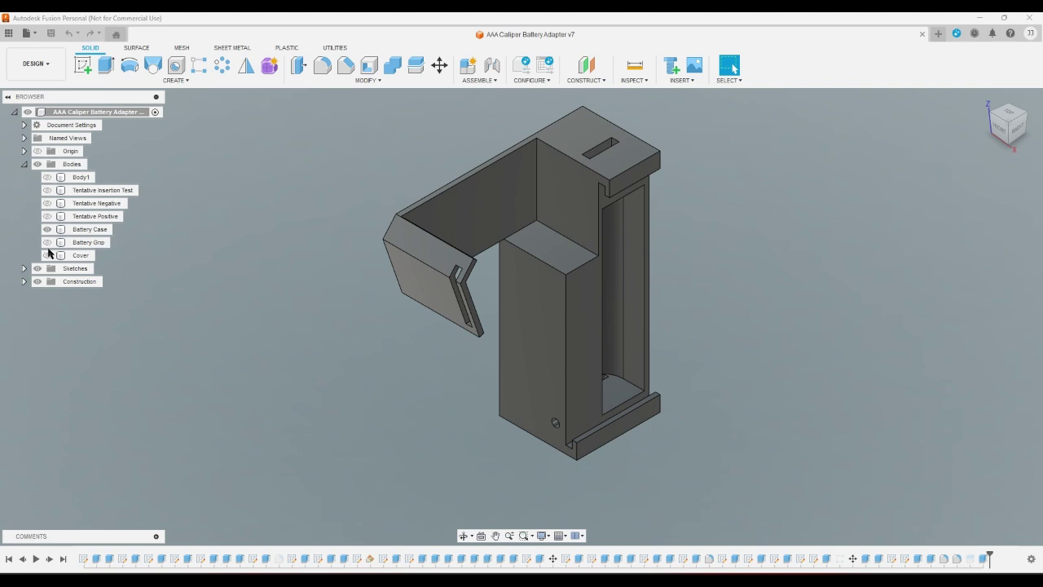
left_click(1017, 129)
left_click_drag(1017, 128, 992, 130)
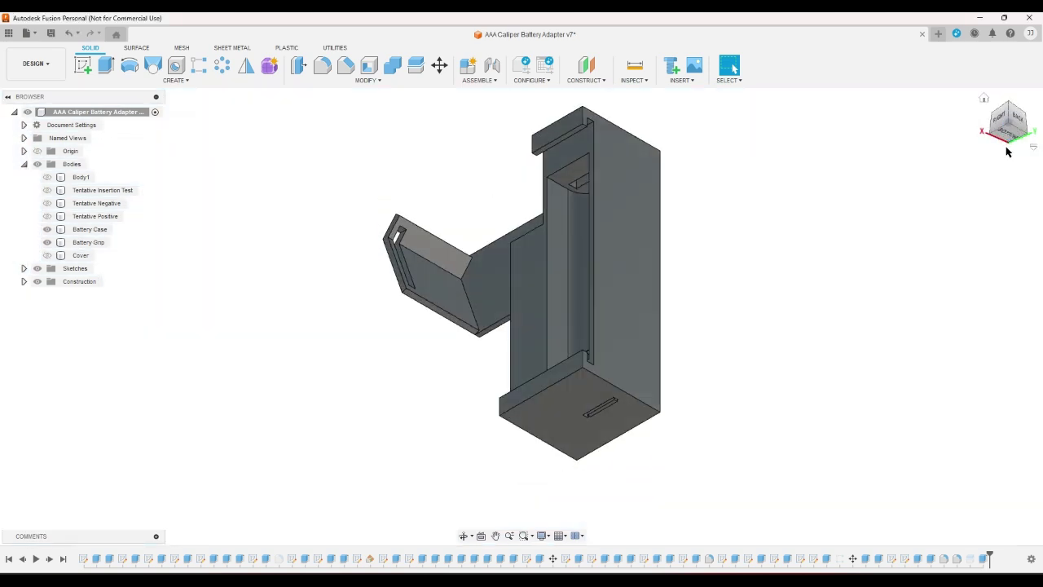
left_click(991, 128)
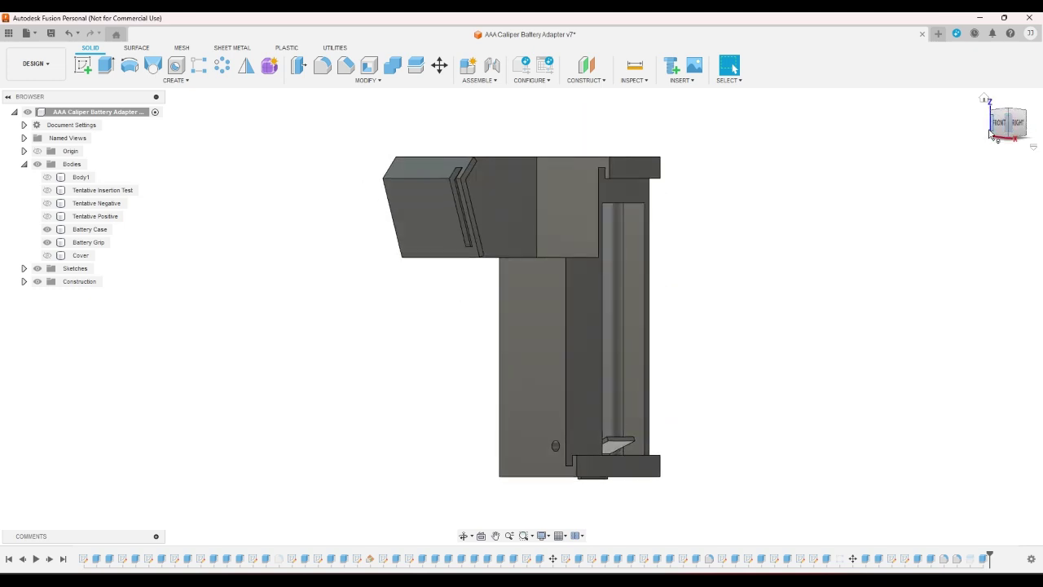
scroll(619, 214, "up", 3)
left_click(619, 214)
scroll(620, 214, "down", 4)
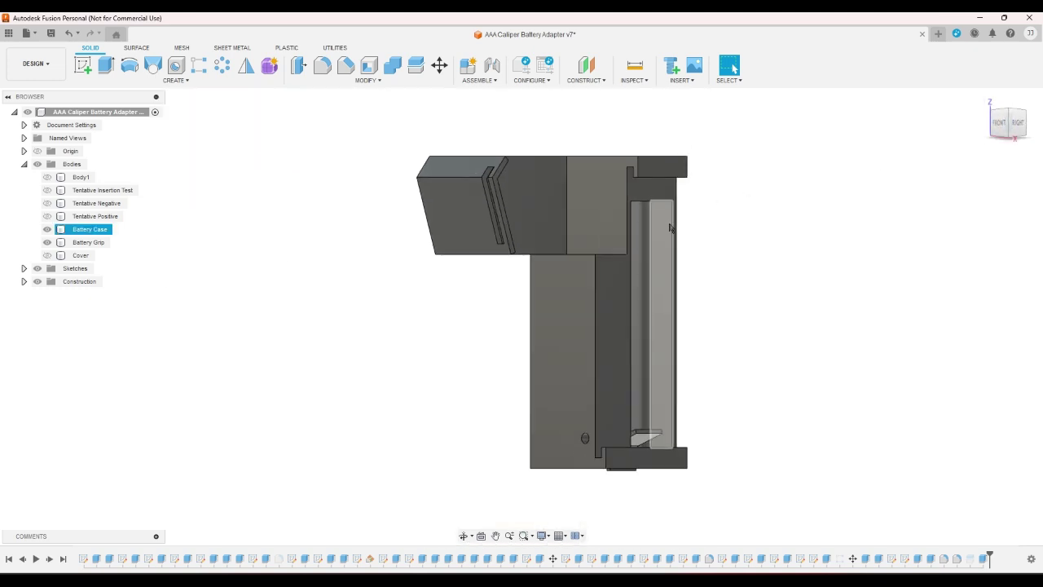
Step: Inspect the whole adapter from front, home and isometric corner views
left_click(795, 338)
left_click(996, 124)
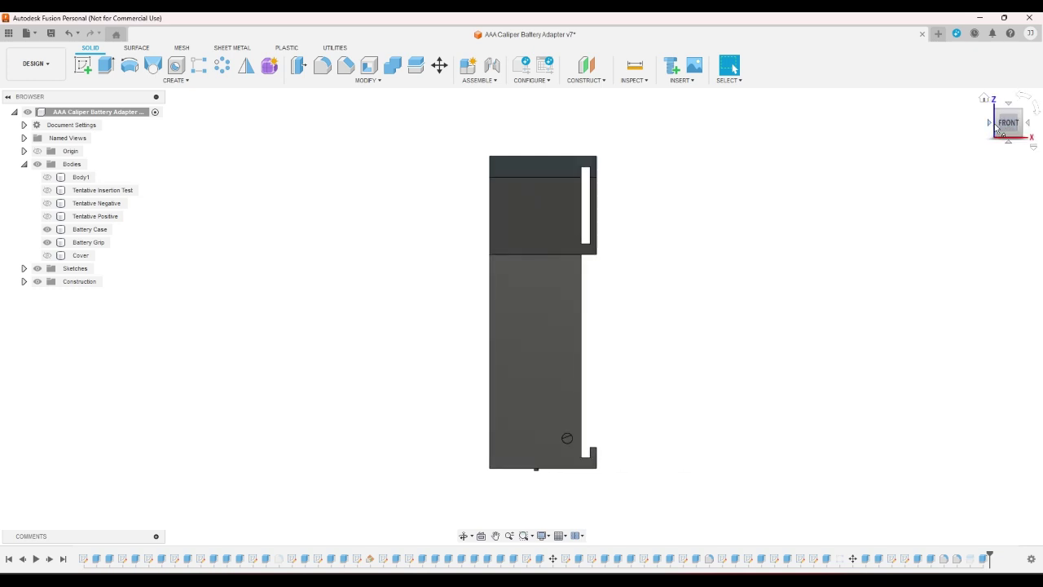
left_click(1020, 114)
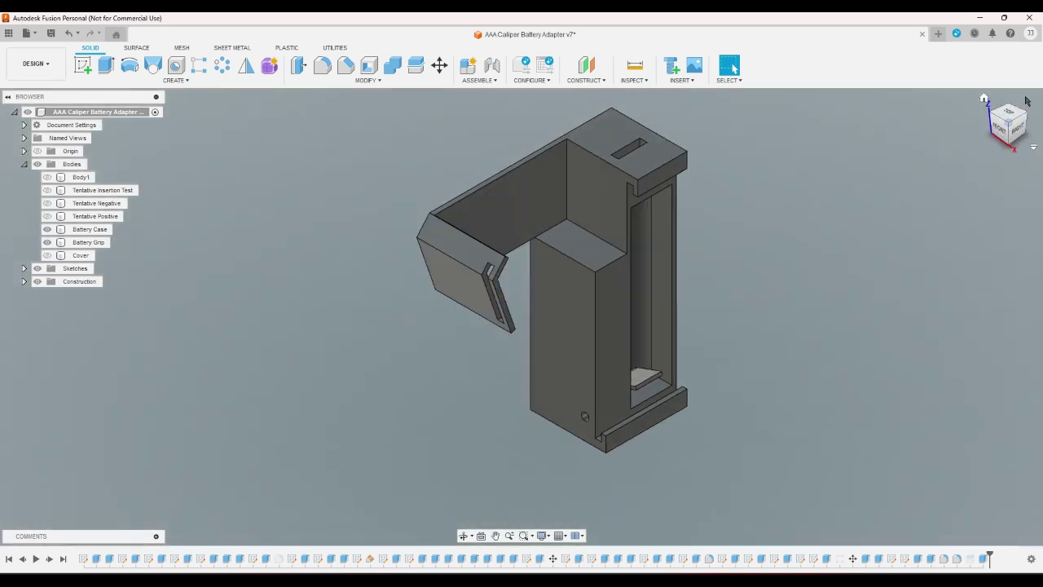
left_click(985, 100)
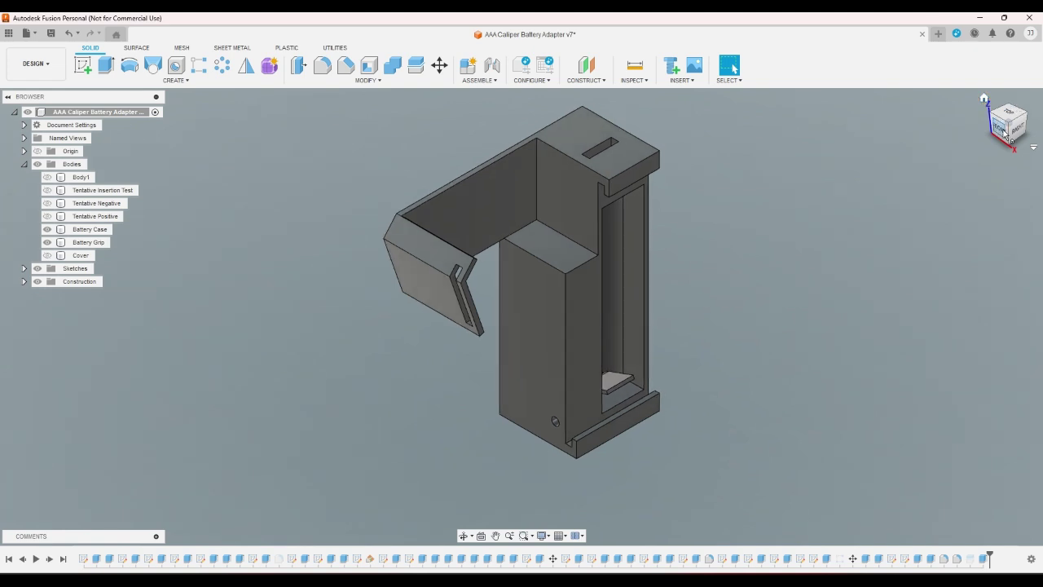
left_click(1007, 136)
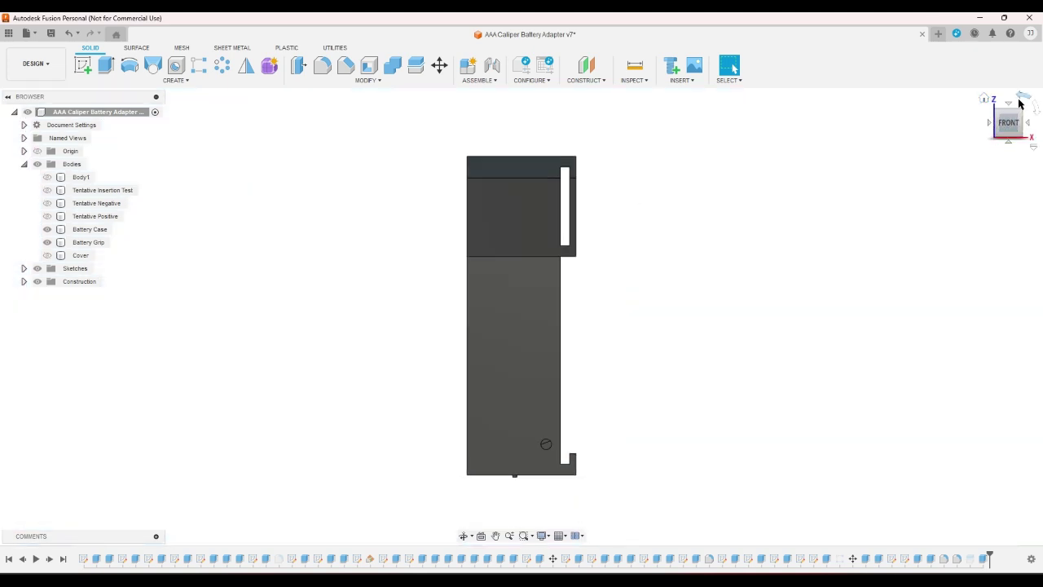
left_click(1015, 107)
left_click(1018, 112)
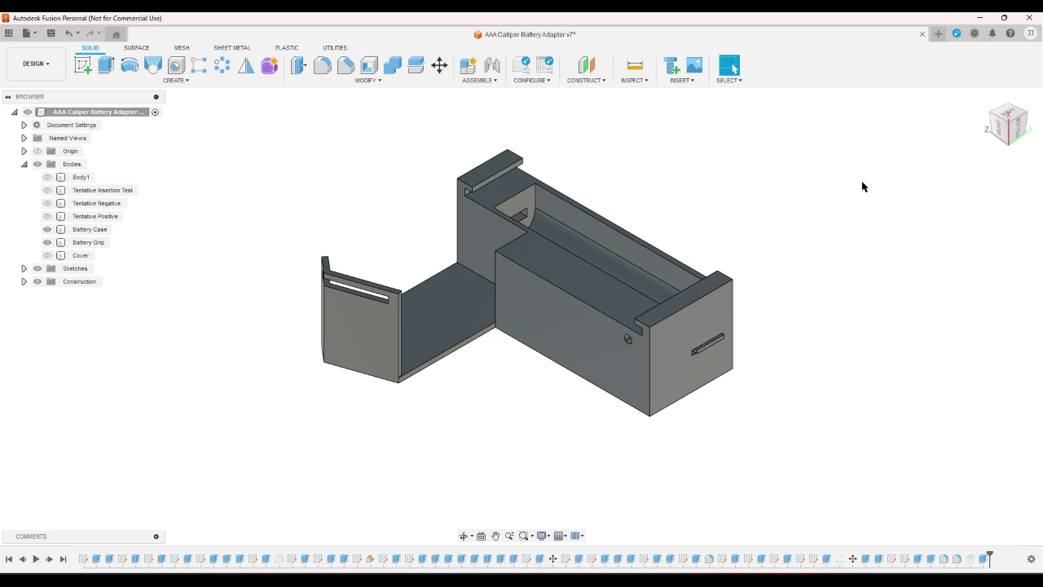
left_click(998, 126)
scroll(750, 186, "up", 3)
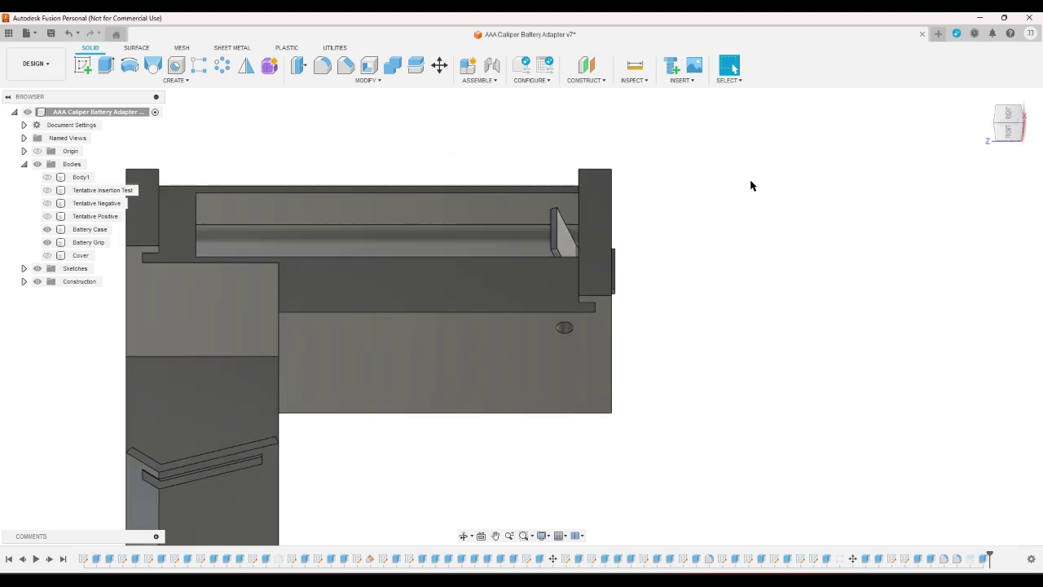
scroll(810, 259, "down", 2)
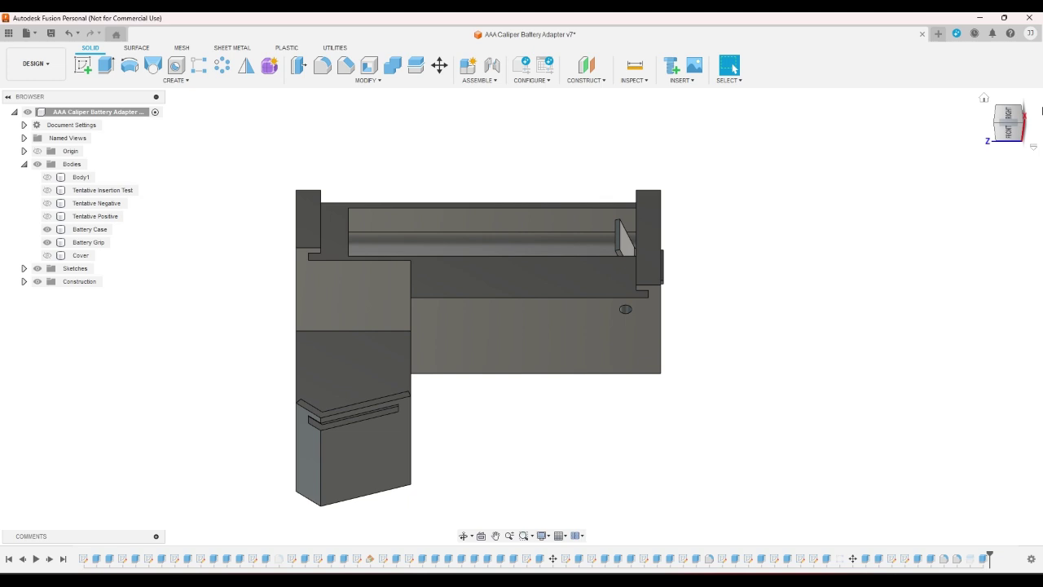
left_click(1020, 110)
scroll(522, 215, "up", 2)
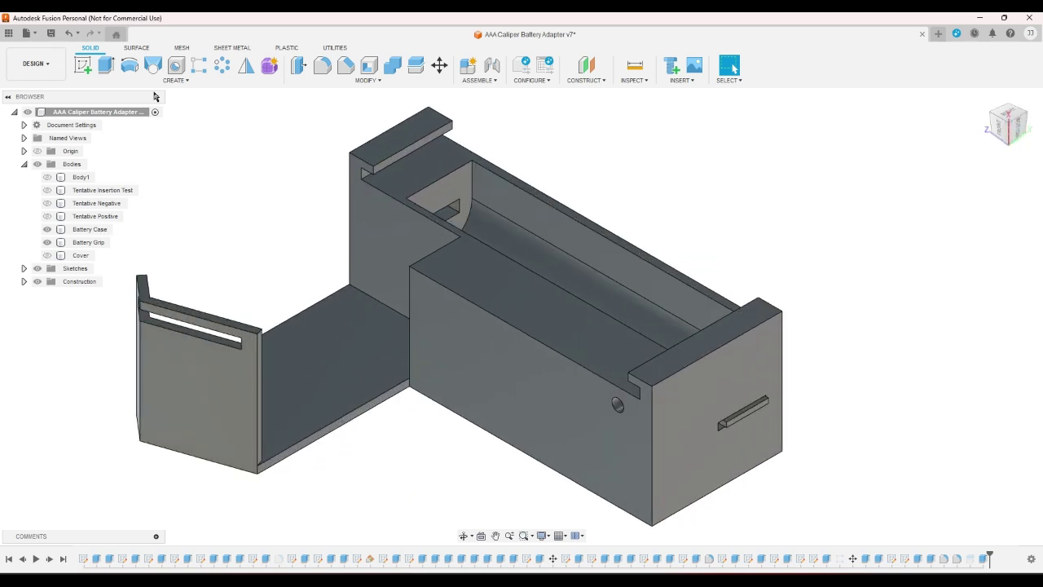
Step: Start a sketch on the battery case face, orbit to view it, then undo it
left_click(82, 65)
left_click(461, 185)
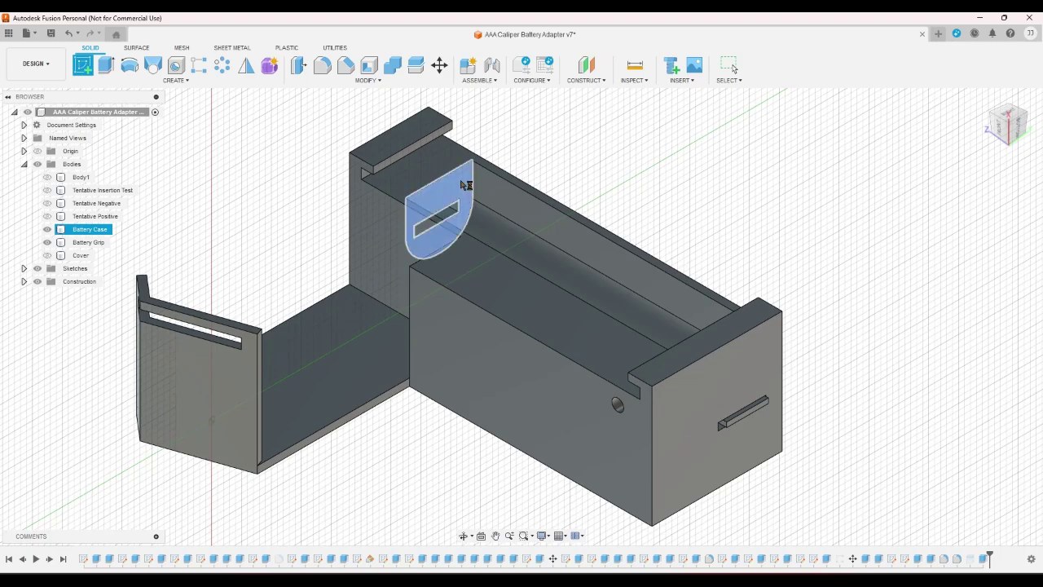
mouse_move(1000, 137)
left_mouse_down()
mouse_move(836, 194)
mouse_move(745, 338)
mouse_move(661, 185)
left_mouse_up()
mouse_move(661, 185)
middle_mouse_down("shift")
mouse_move(607, 209)
mouse_move(558, 152)
middle_mouse_up("shift")
left_click(69, 35)
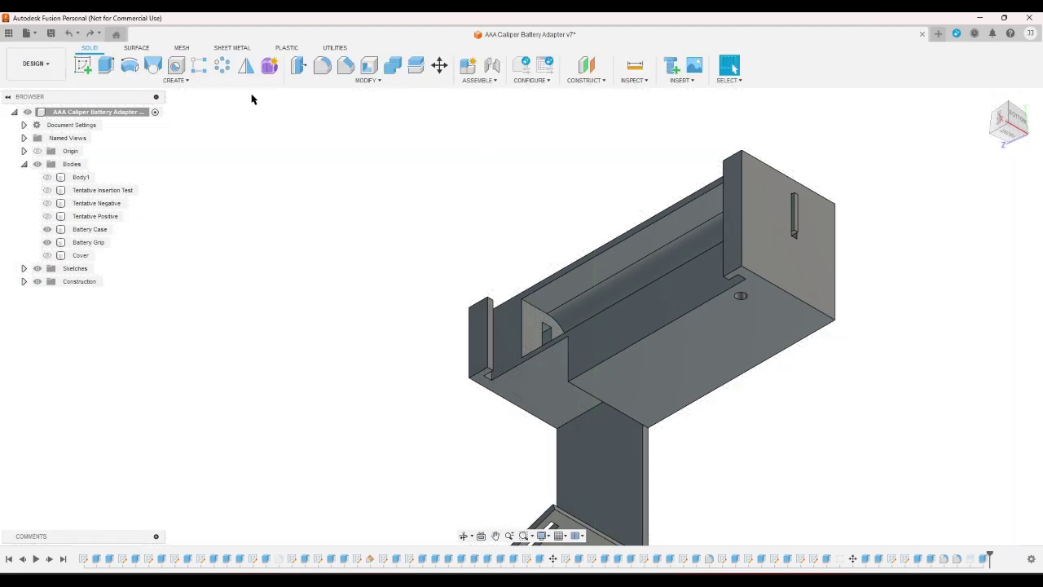
Step: Delete the Extrude38 slot feature, then view the whole adapter and select Battery Case
left_click(994, 139)
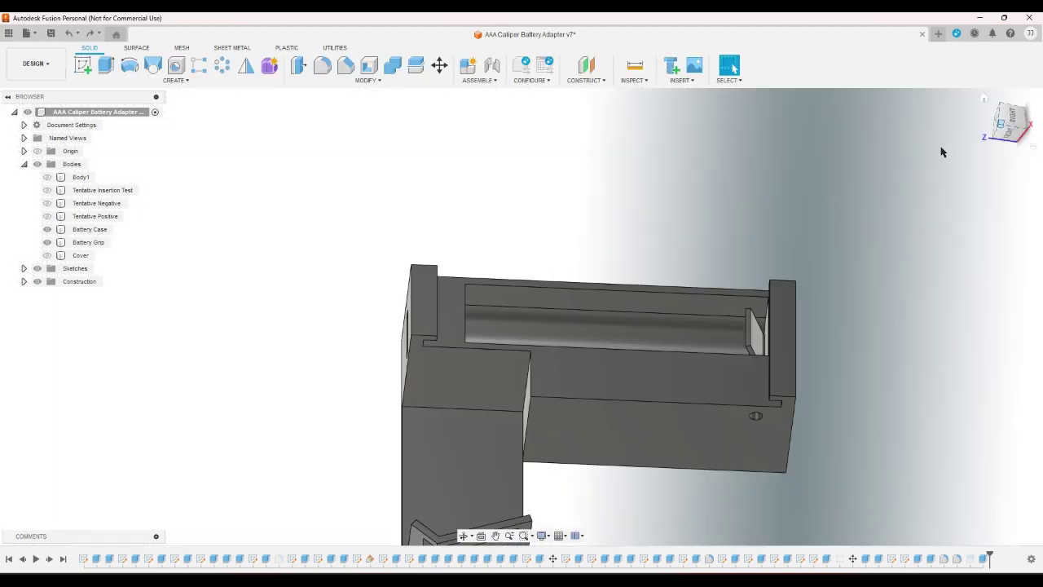
left_click(47, 259)
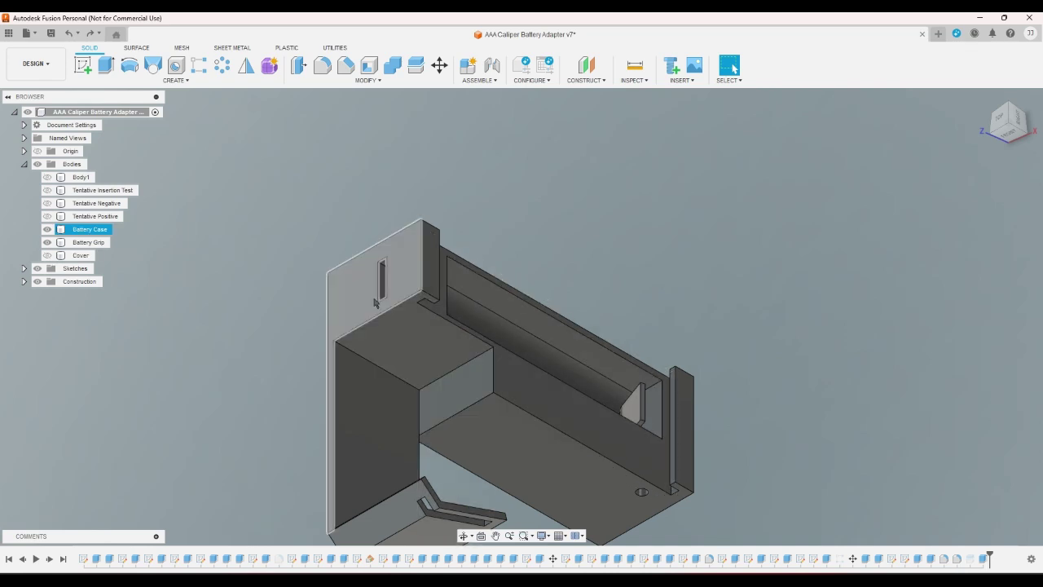
scroll(366, 301, "up", 3)
left_click(408, 292)
left_click(929, 558)
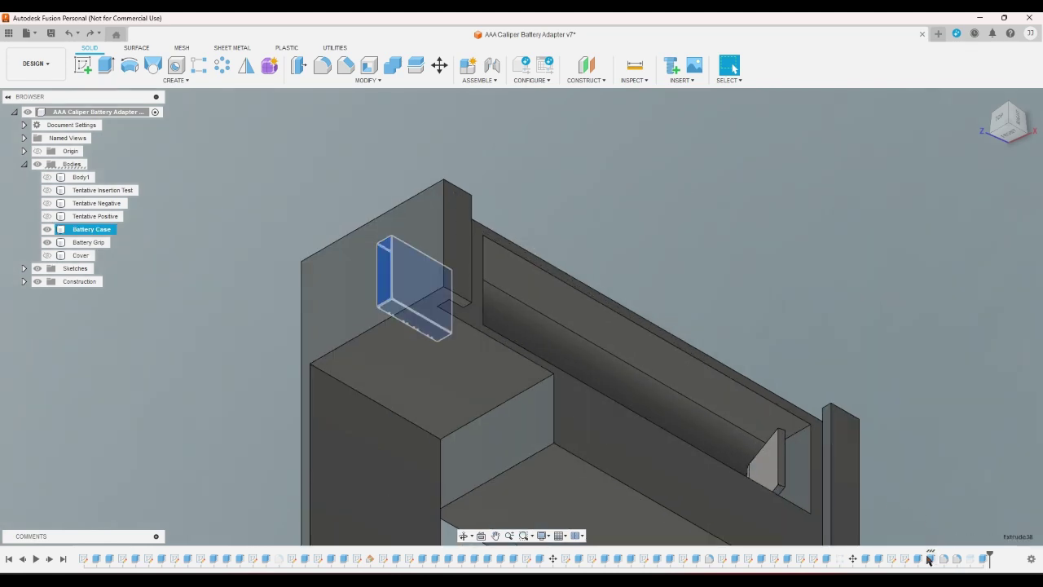
key("Delete")
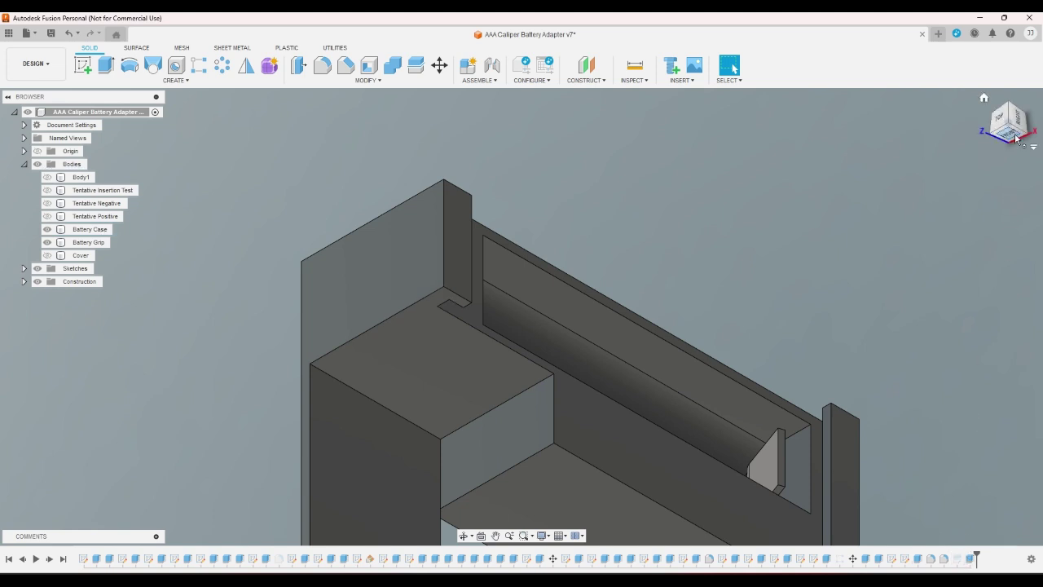
left_click(983, 98)
scroll(675, 405, "up", 5)
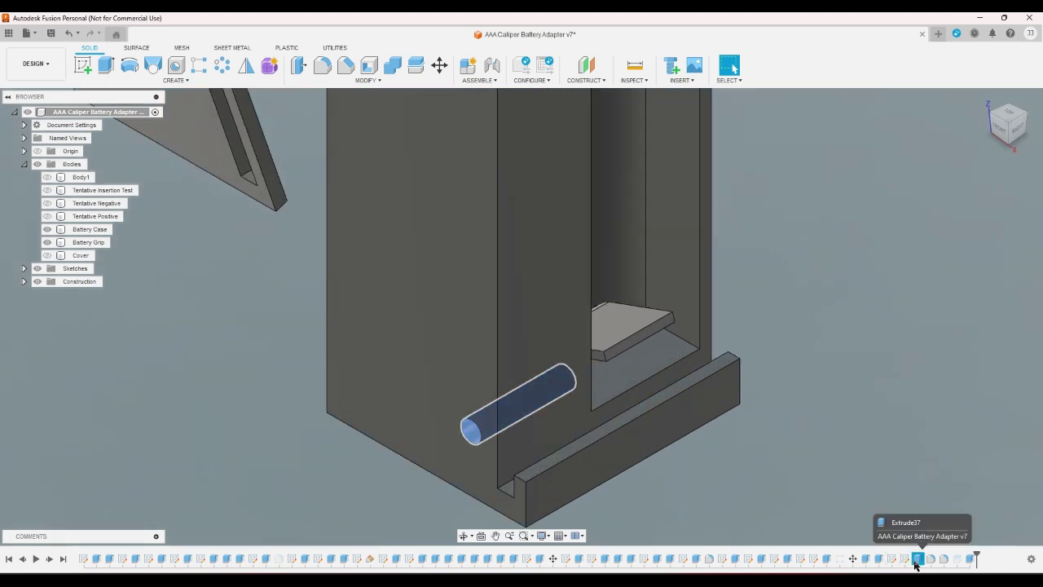
left_click(622, 217)
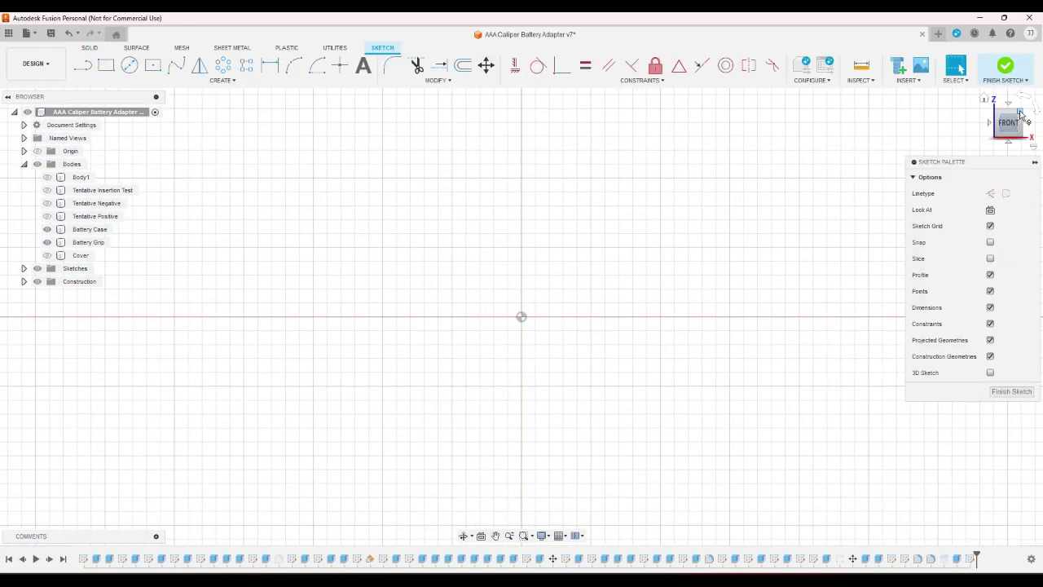
Step: Draw a two-point rectangle at the corner of the curved pin channel
left_click(1020, 114)
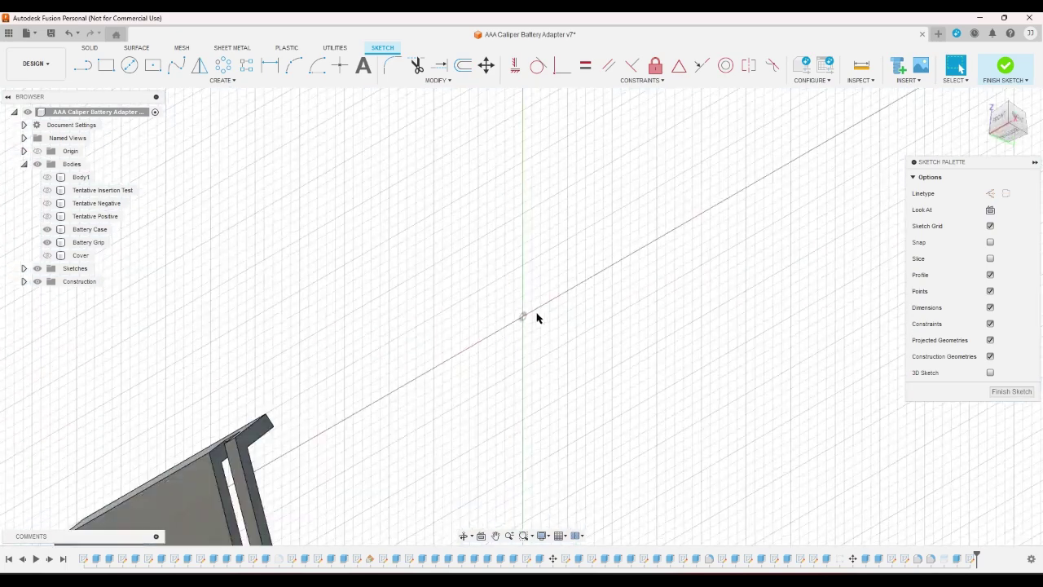
scroll(533, 326, "down", 3)
scroll(603, 449, "down", 3)
scroll(607, 464, "up", 1)
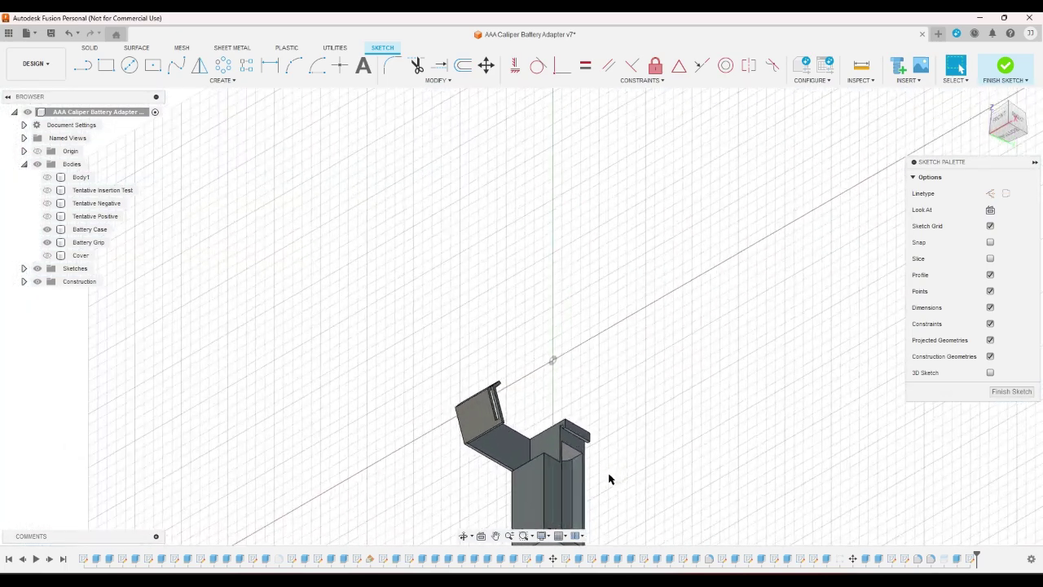
scroll(607, 478, "up", 3)
scroll(590, 453, "up", 2)
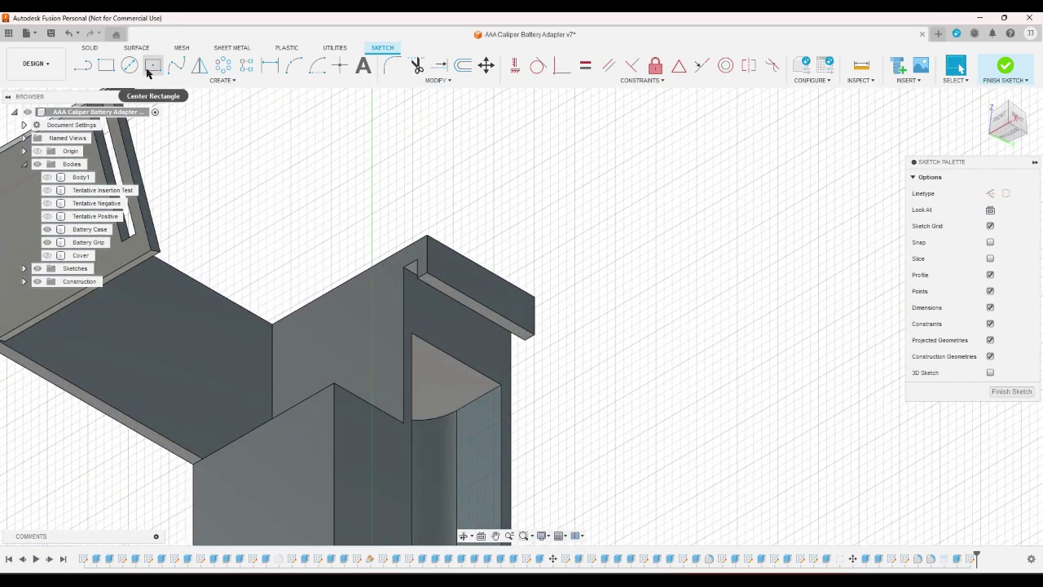
left_click(106, 65)
scroll(489, 391, "up", 1)
scroll(495, 394, "up", 1)
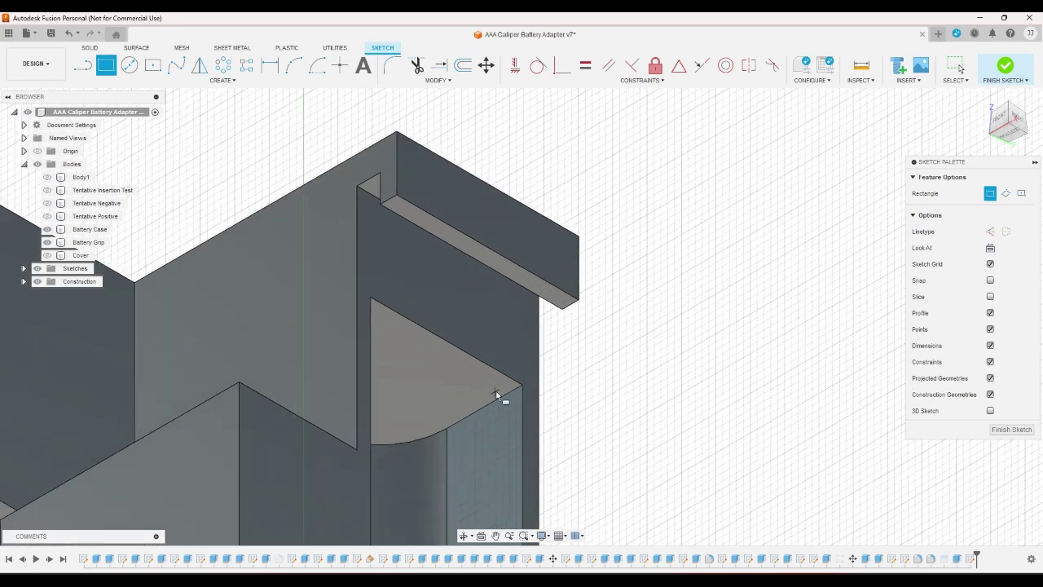
left_click(512, 392)
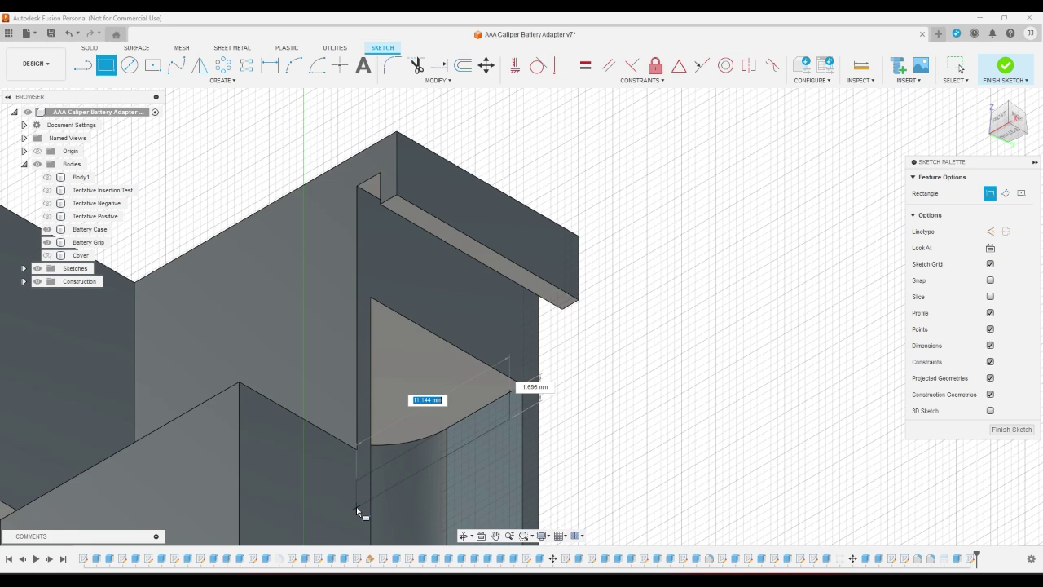
left_click(356, 506)
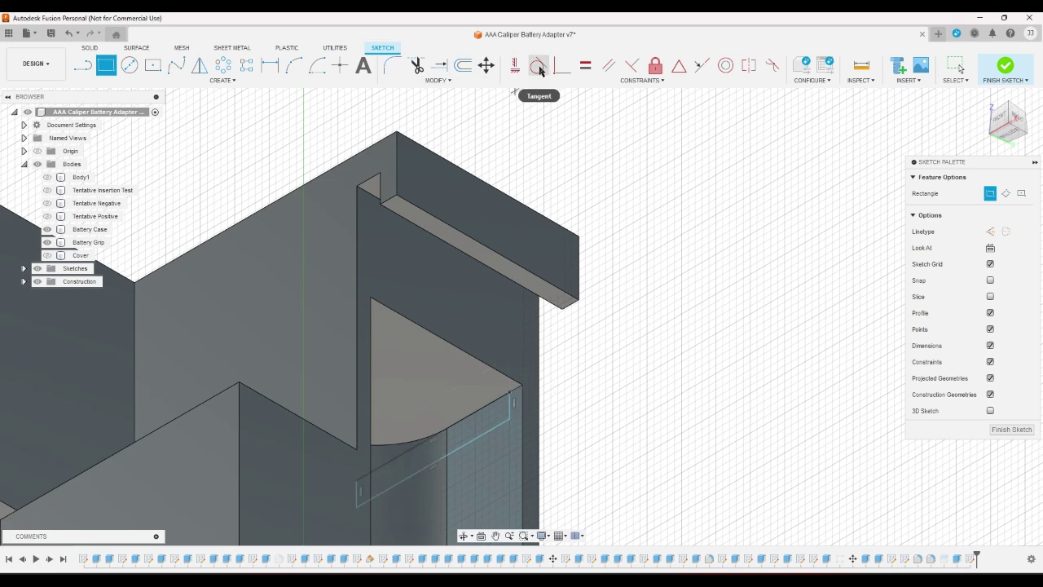
Step: Project the curved shelf face into the sketch
key("p")
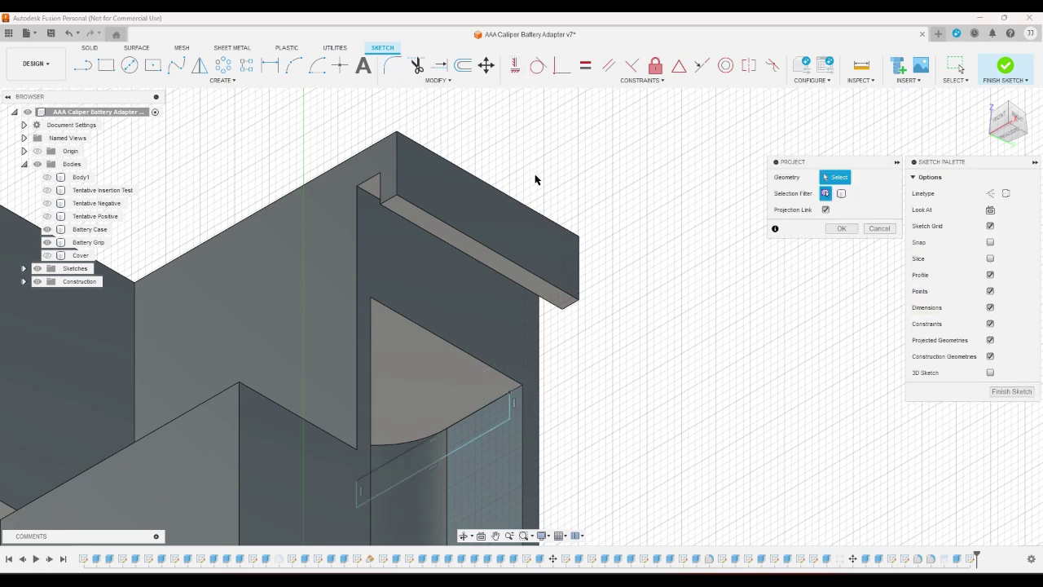
left_click(412, 402)
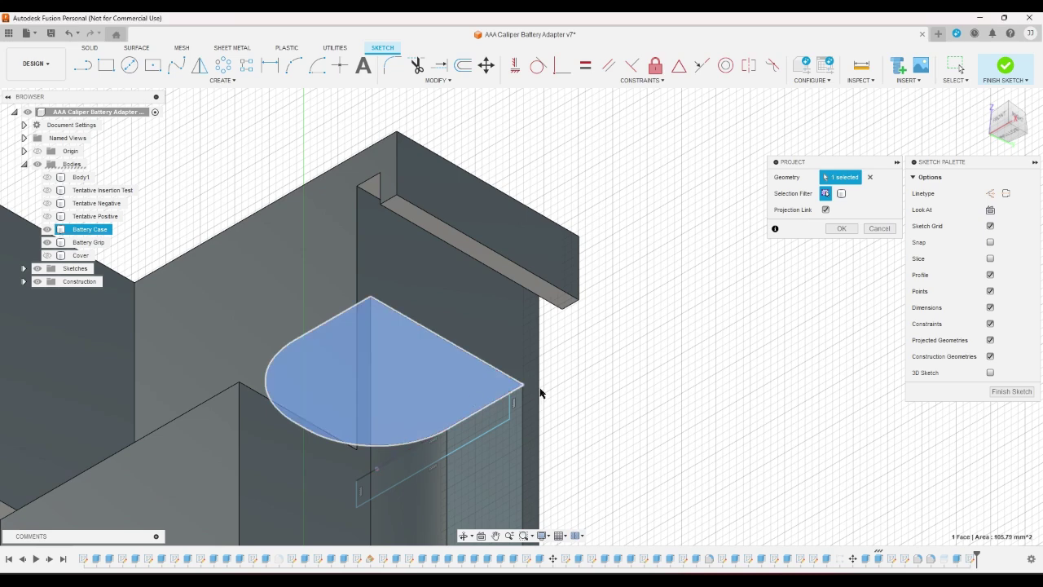
left_click(842, 228)
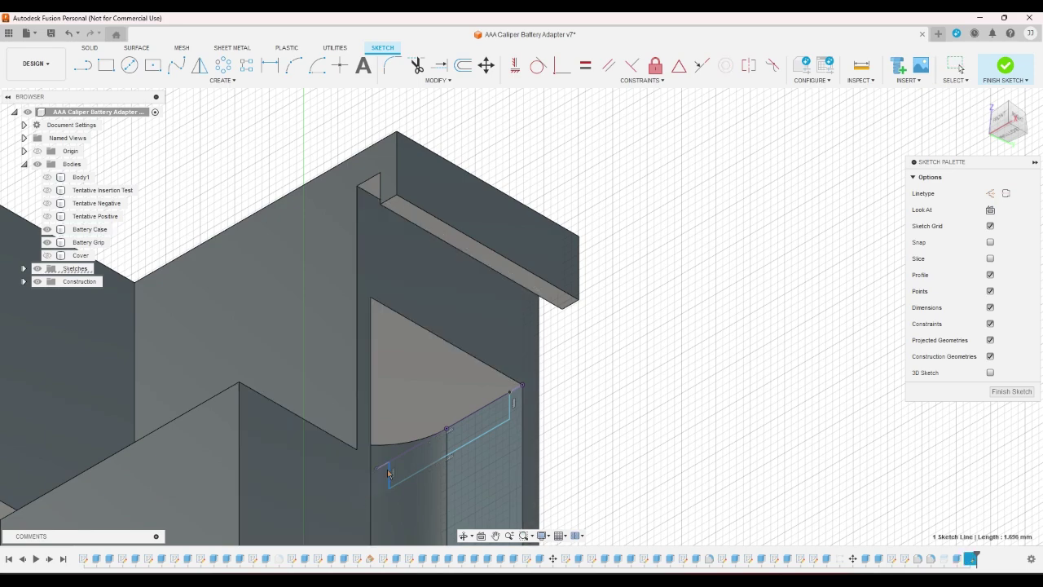
left_click(382, 468)
key("Escape")
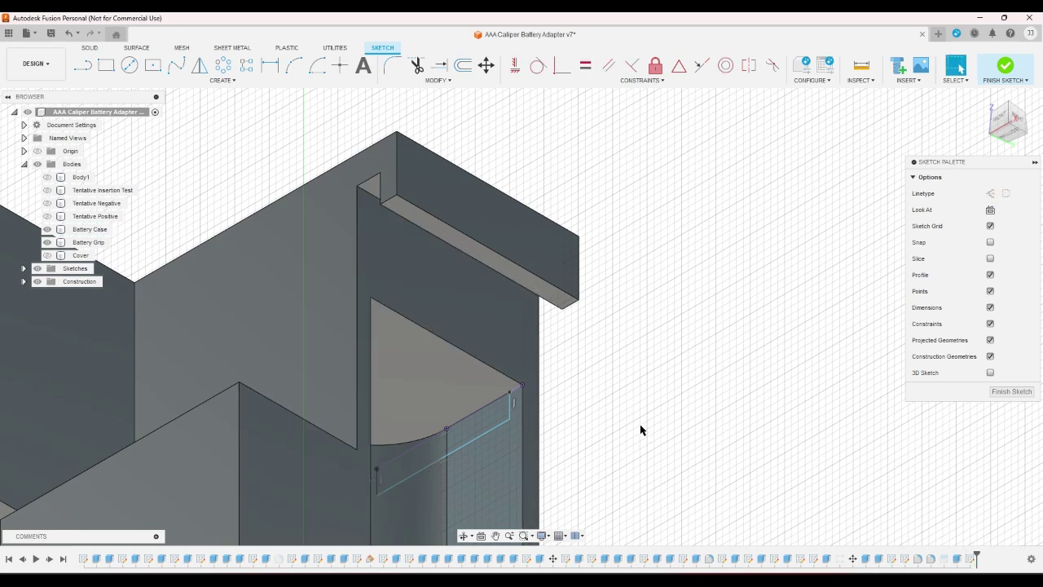
scroll(641, 426, "down", 5)
scroll(666, 348, "down", 3)
scroll(672, 501, "up", 2)
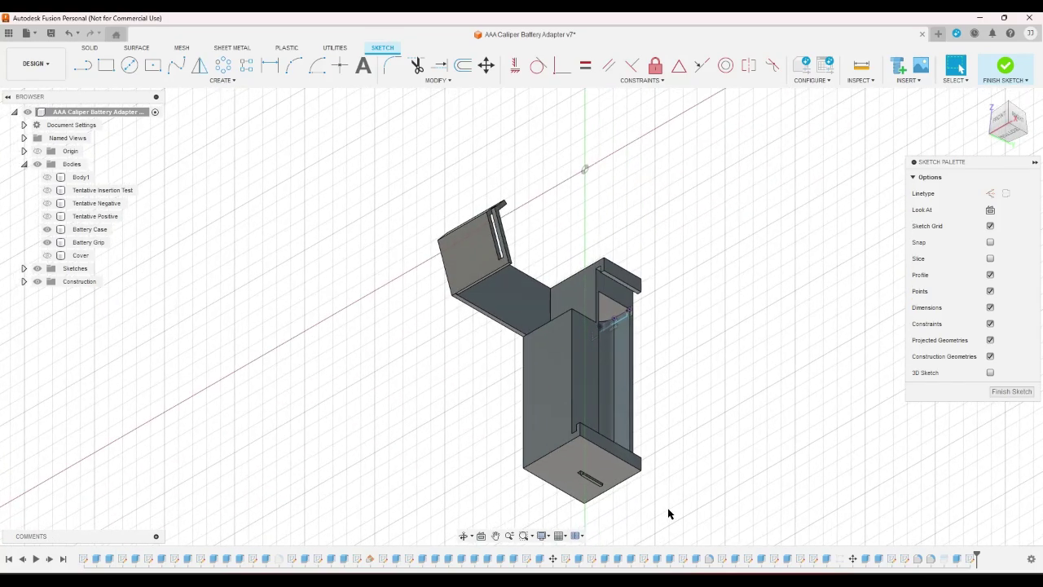
scroll(653, 332, "up", 3)
scroll(653, 332, "up", 2)
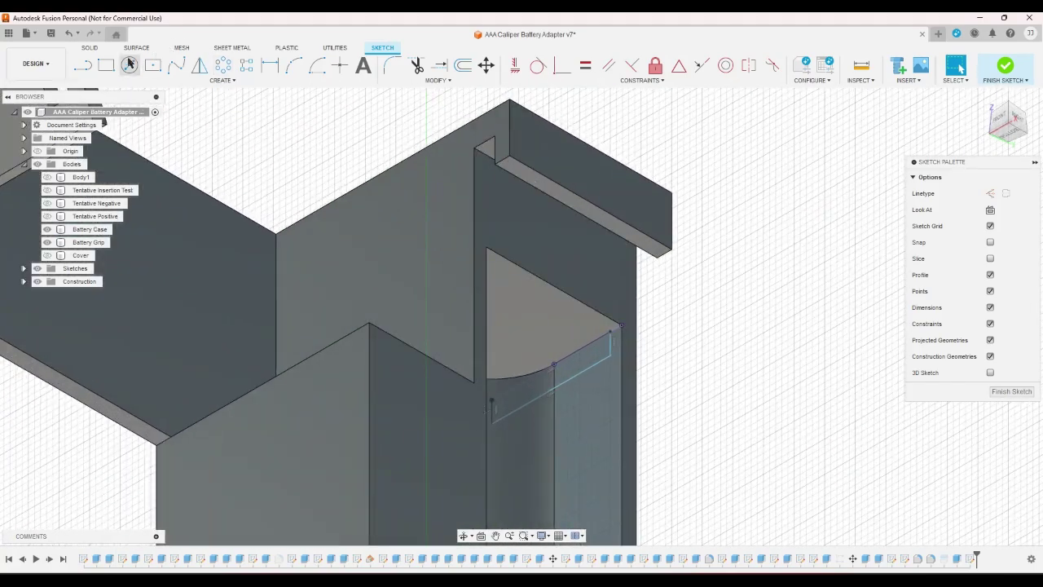
Step: Dimension the short vertical line to 2.00 and end dimensioning
left_click(269, 66)
scroll(619, 342, "up", 3)
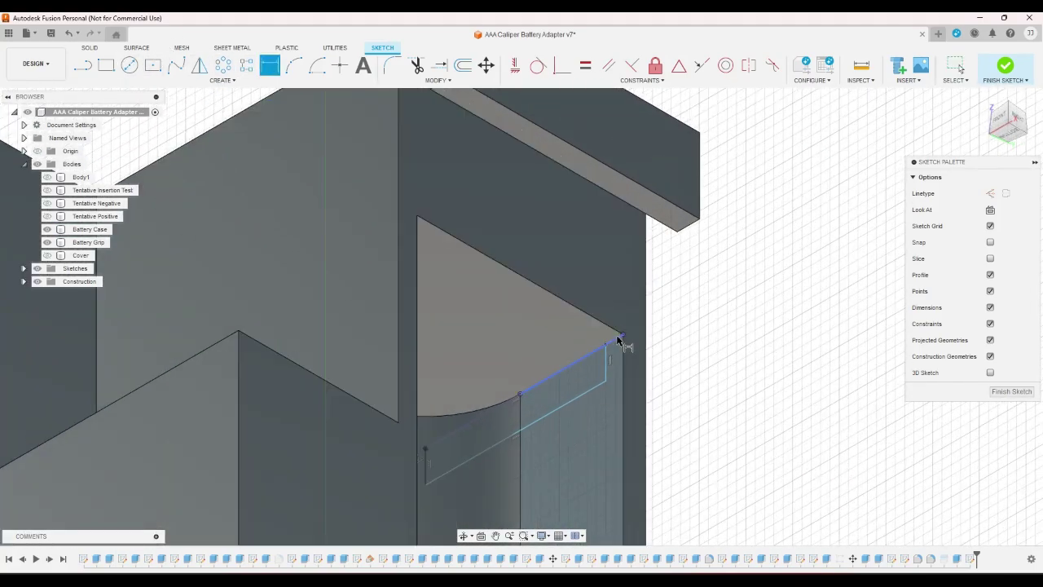
scroll(603, 367, "up", 2)
left_click(604, 367)
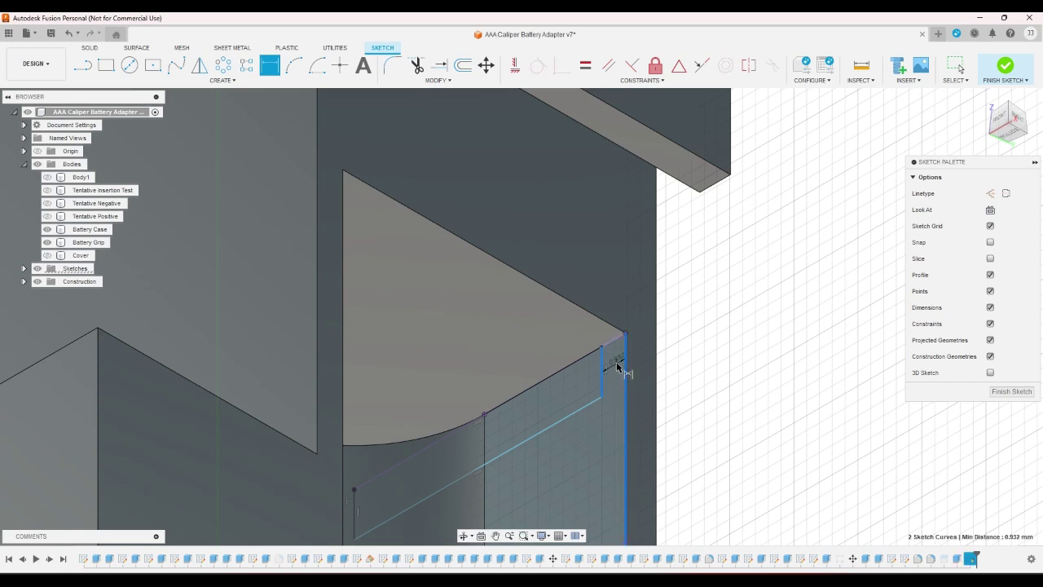
left_click(619, 363)
key("Return")
scroll(696, 391, "down", 2)
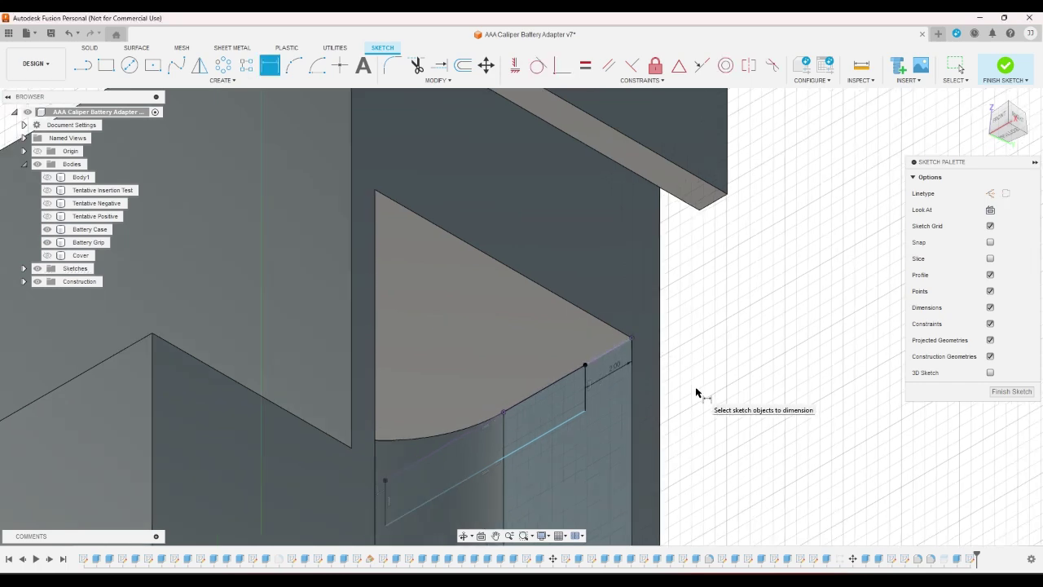
scroll(696, 391, "down", 3)
right_click(738, 383)
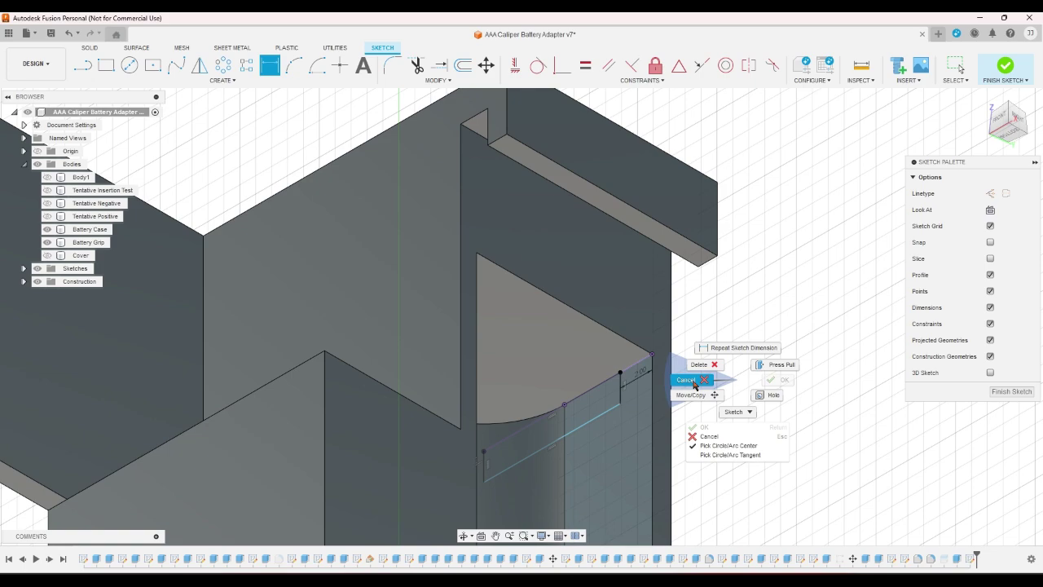
left_click(693, 383)
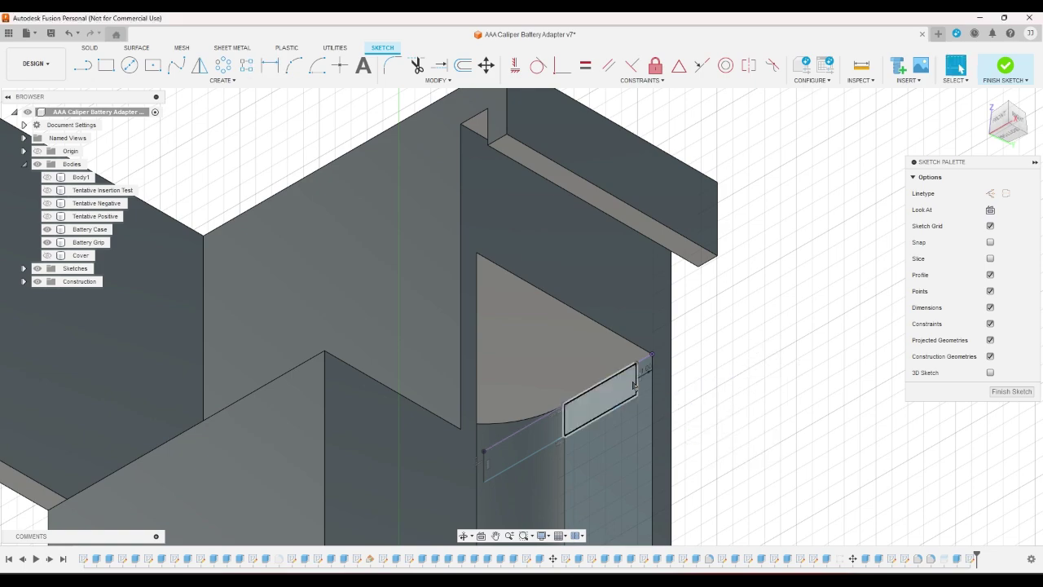
scroll(687, 371, "down", 2)
scroll(687, 368, "down", 3)
scroll(686, 365, "down", 2)
scroll(663, 517, "up", 3)
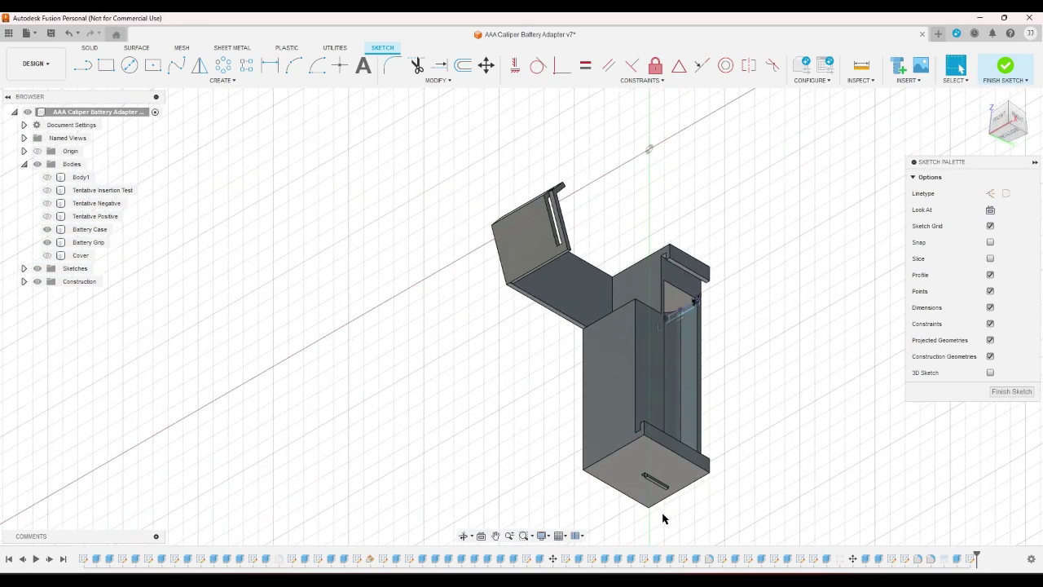
scroll(662, 518, "up", 3)
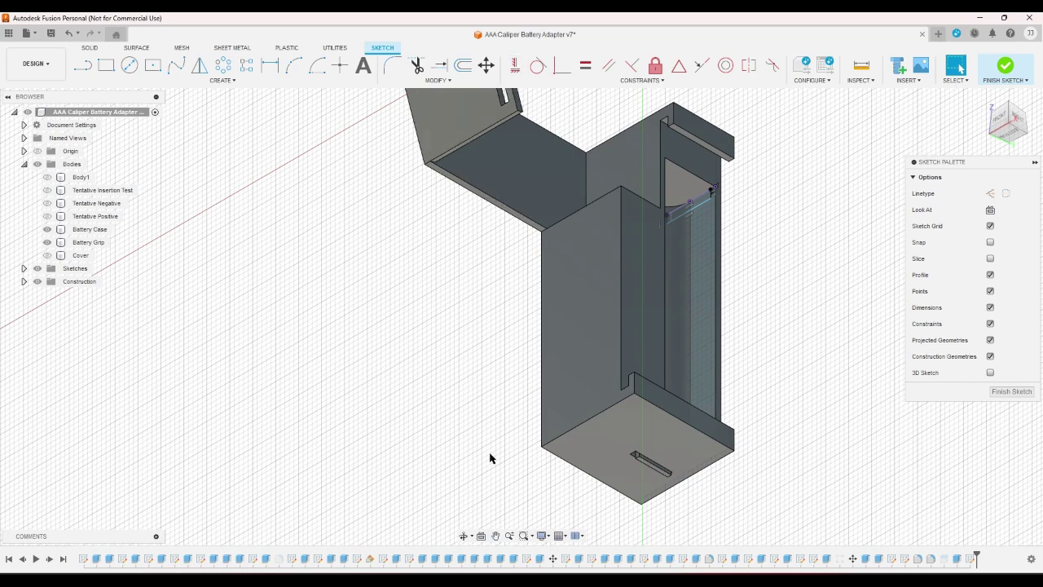
Step: Project the ledge face inside the battery case into the sketch
key("p")
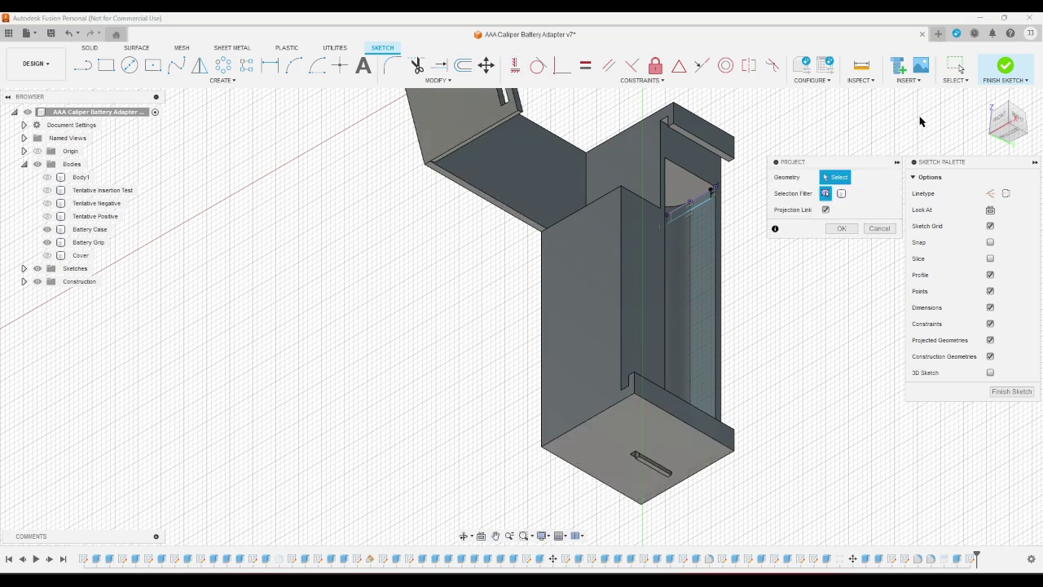
left_click(1005, 110)
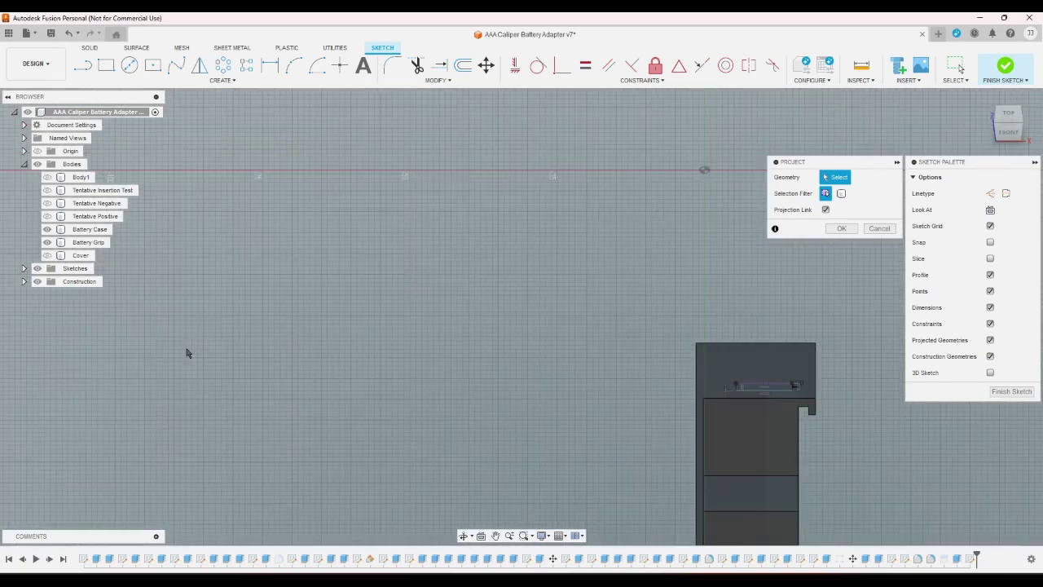
left_click(1024, 136)
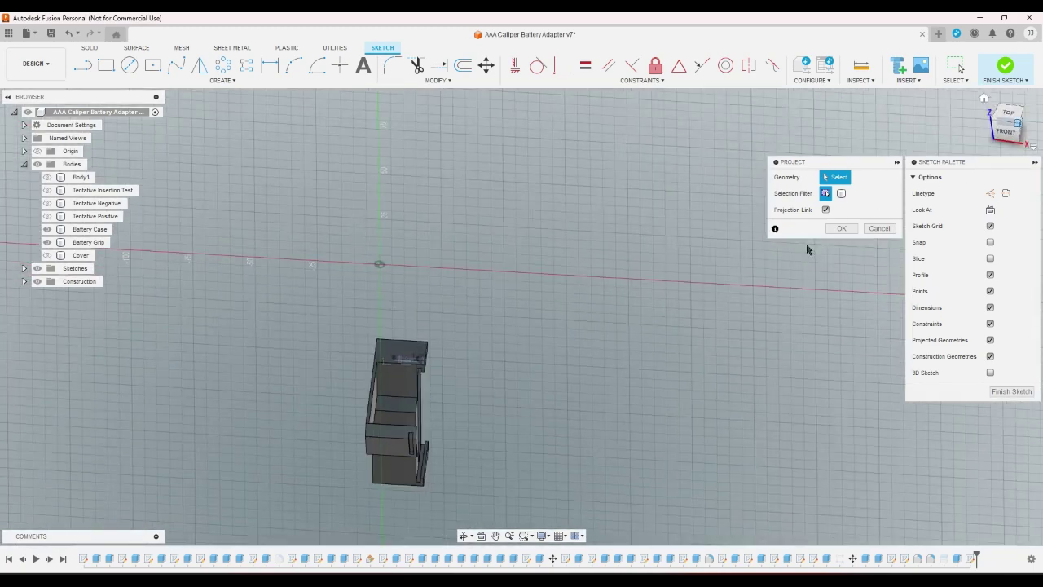
scroll(387, 430, "up", 5)
scroll(387, 430, "up", 2)
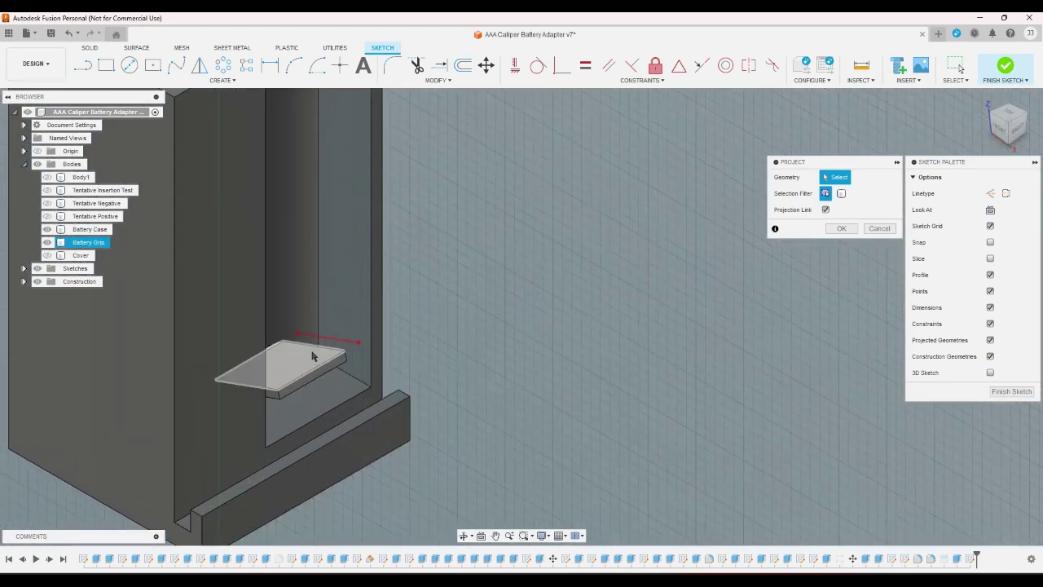
left_click(312, 356)
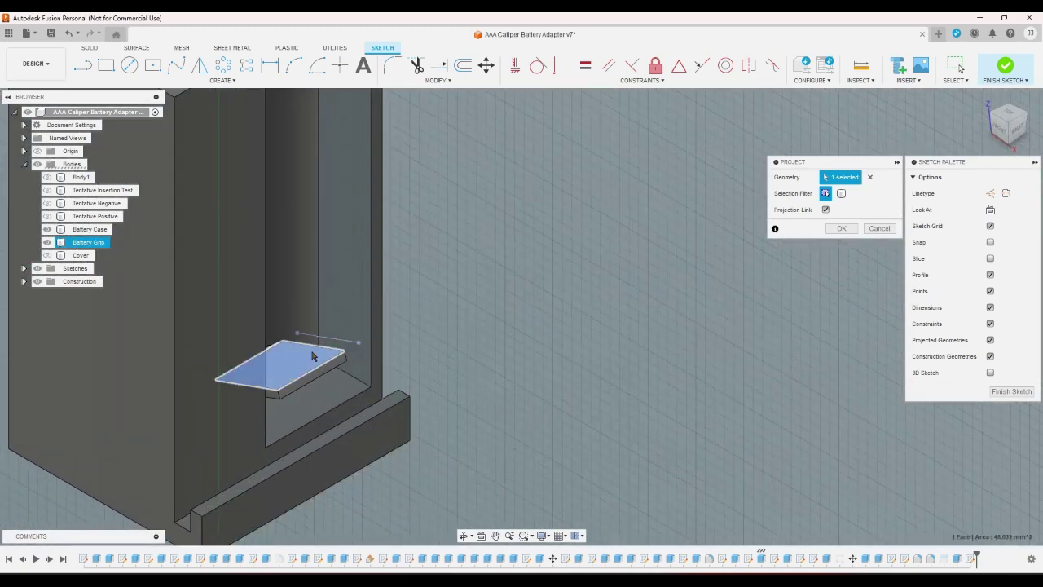
left_click(841, 229)
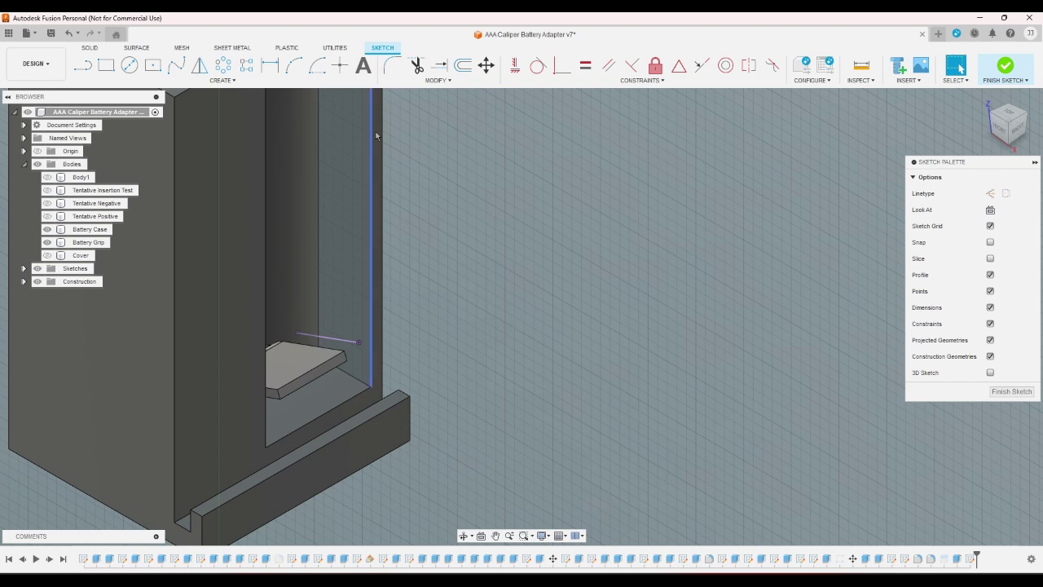
Step: Offset the projected ledge edge upward by about 2.548 mm
left_click(463, 65)
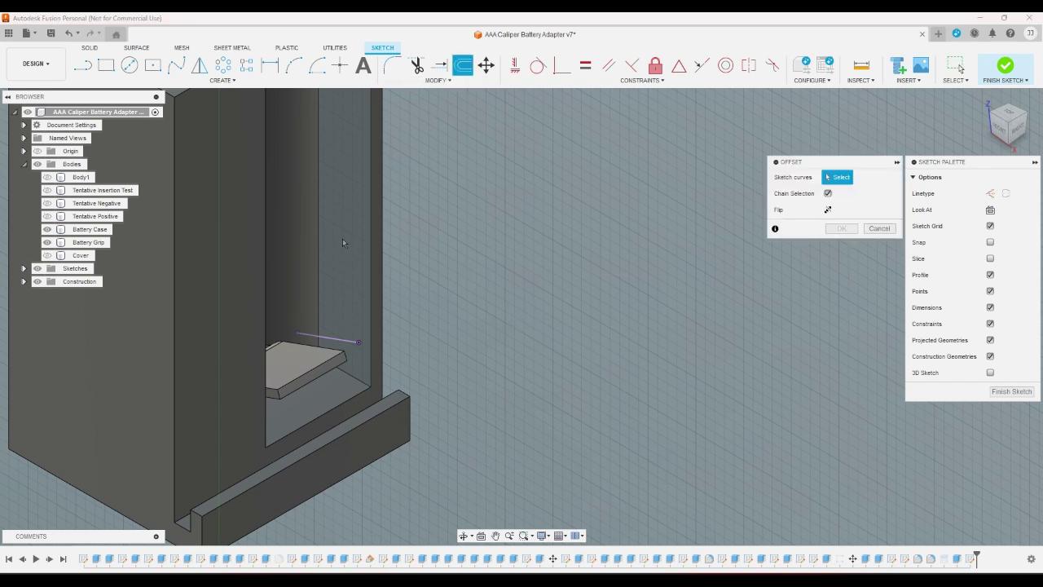
left_click(322, 337)
left_click_drag(318, 319, 315, 306)
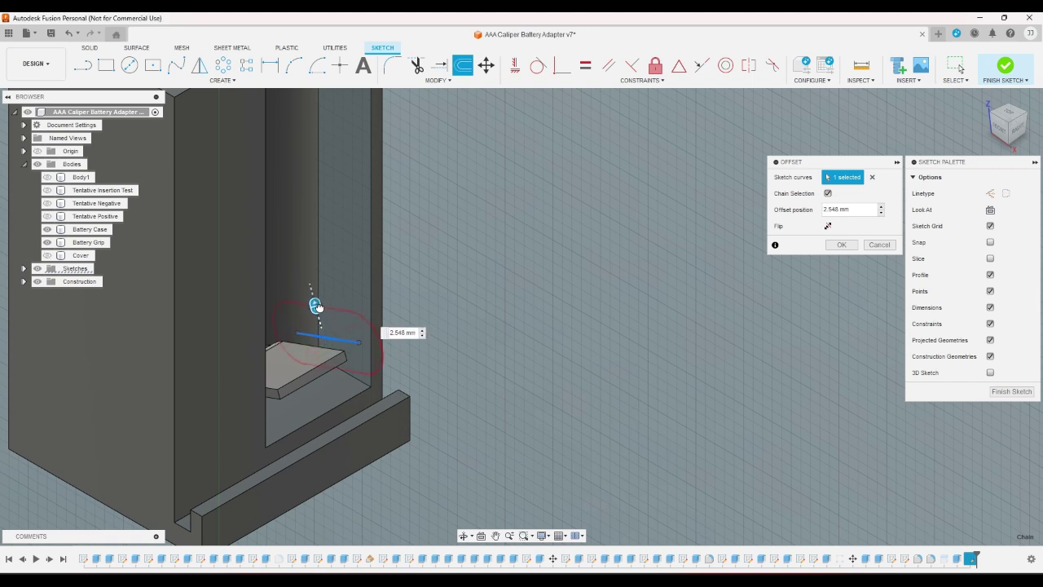
Step: Confirm the offset outline and draw a vertical line up from its endpoint
left_click(841, 244)
left_click(84, 68)
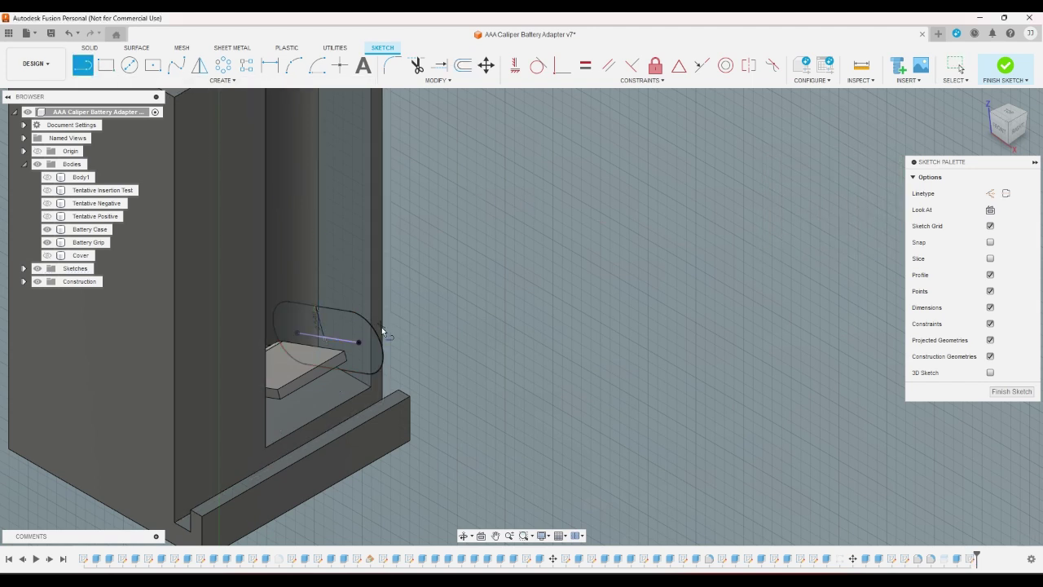
left_click(360, 342)
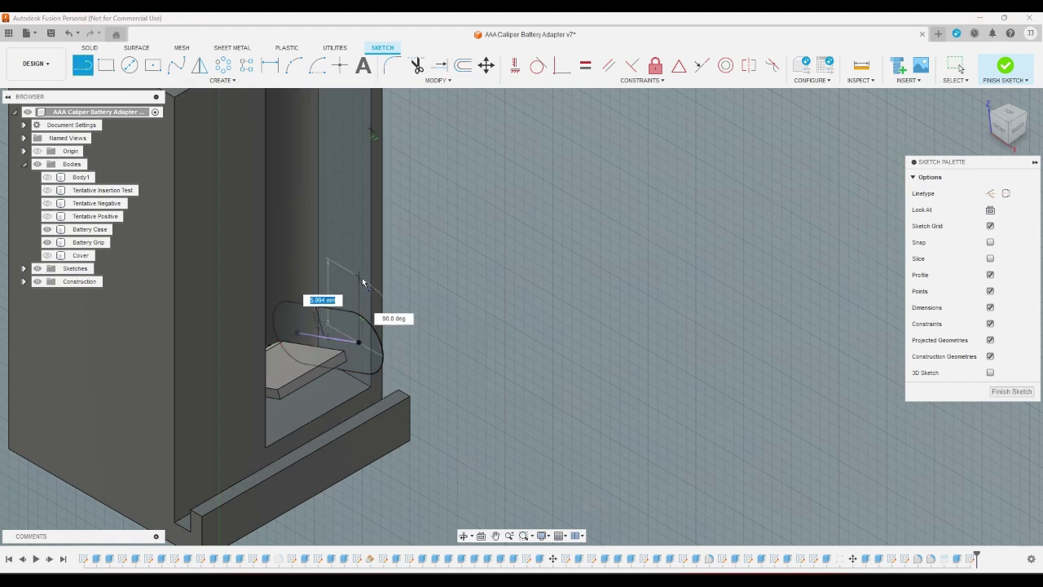
left_click(358, 277)
mouse_move(358, 277)
left_mouse_down()
mouse_move(289, 116)
mouse_move(377, 285)
left_mouse_up()
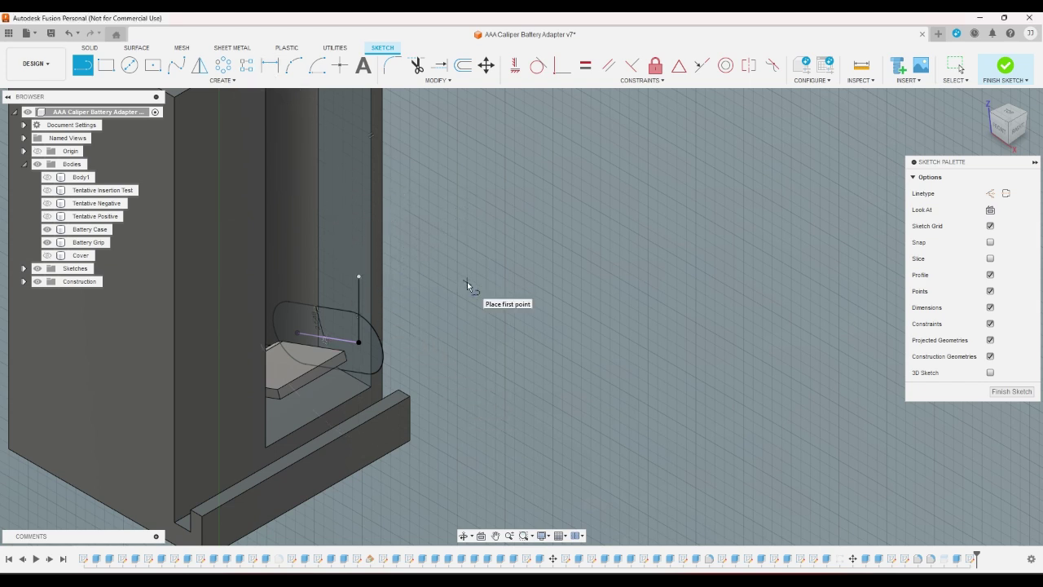
Step: Draw a vertical line down below the ledge from the same endpoint
middle_click_drag(467, 281, 379, 368, "shift")
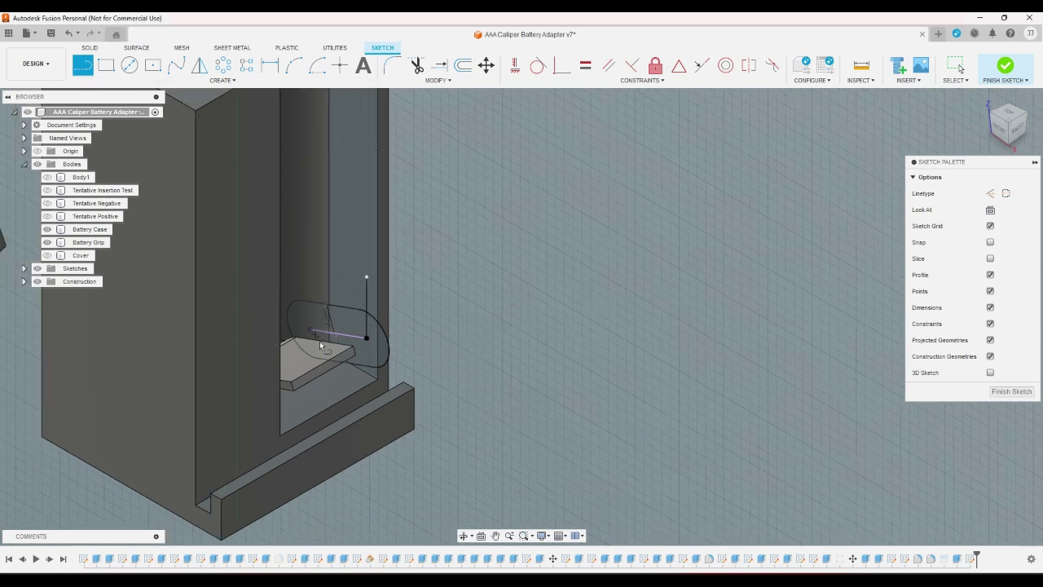
scroll(361, 324, "up", 3)
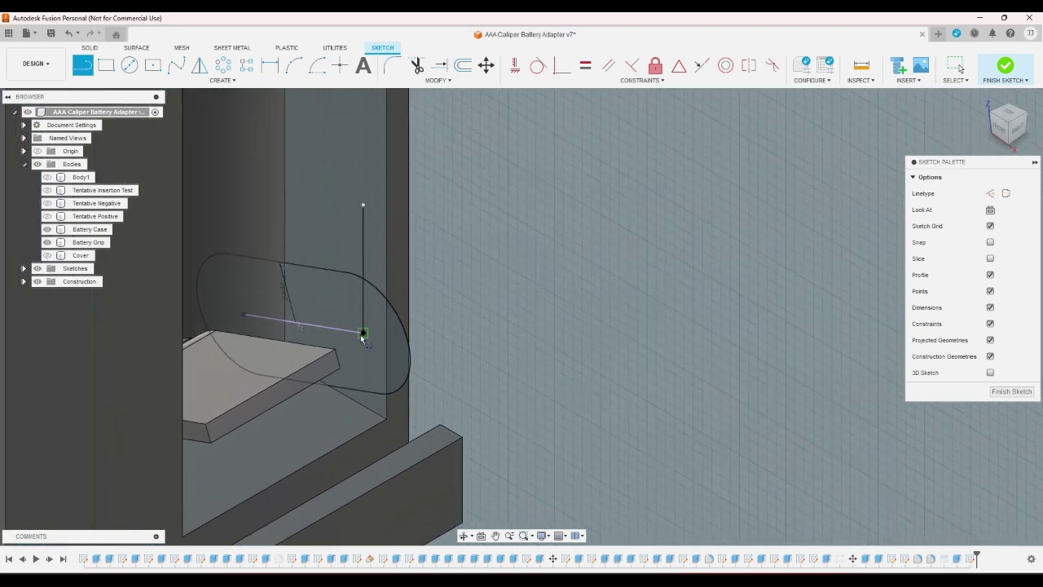
left_click(363, 333)
left_click(362, 405)
right_click(572, 369)
left_click(624, 368)
scroll(612, 381, "down", 2)
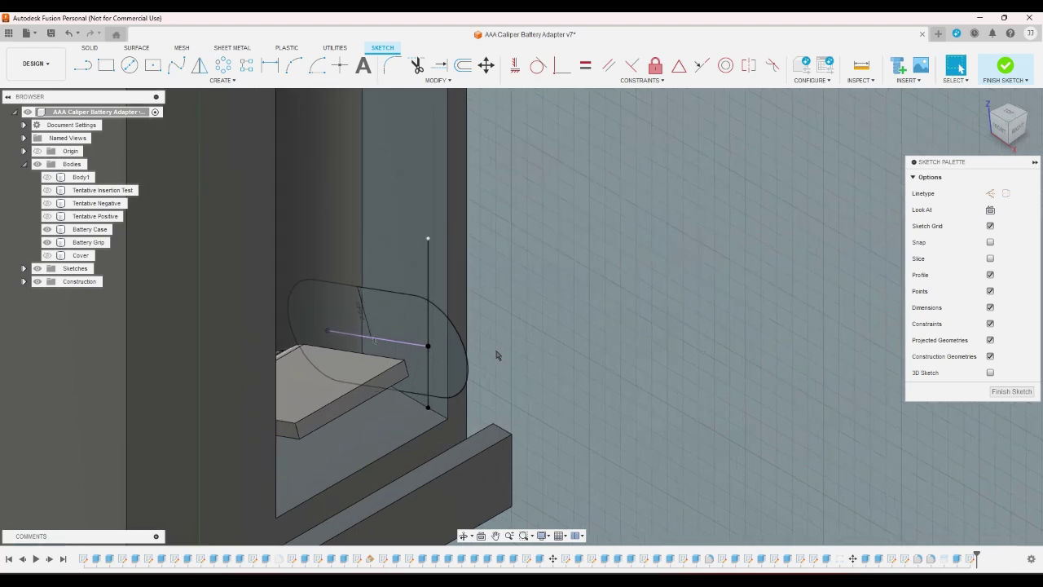
scroll(497, 355, "down", 3)
scroll(497, 356, "down", 2)
scroll(267, 106, "down", 2)
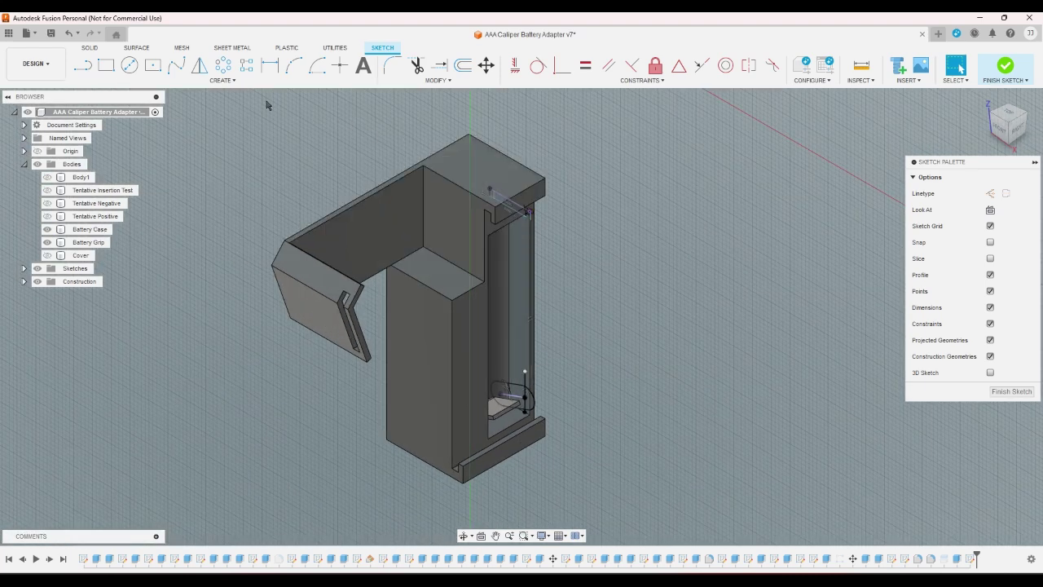
Step: Draw a long vertical line from the top of the slot to below the model
left_click(82, 66)
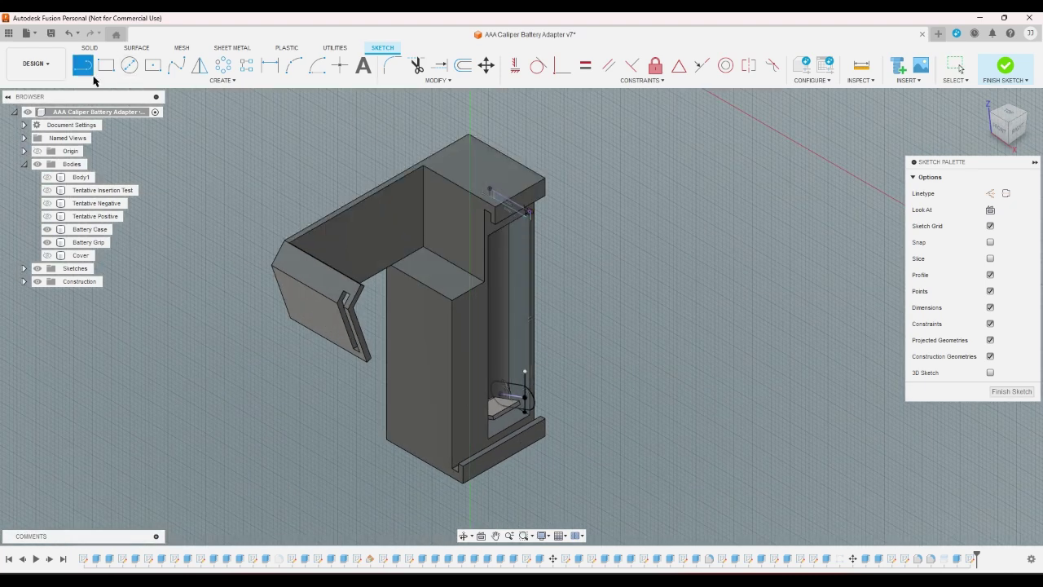
left_click(489, 199)
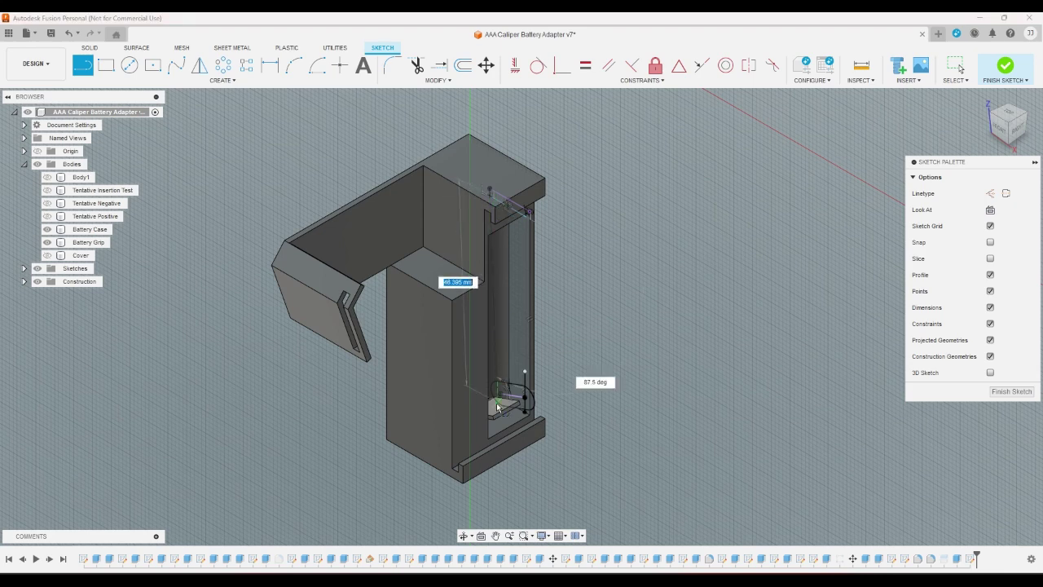
left_click(489, 517)
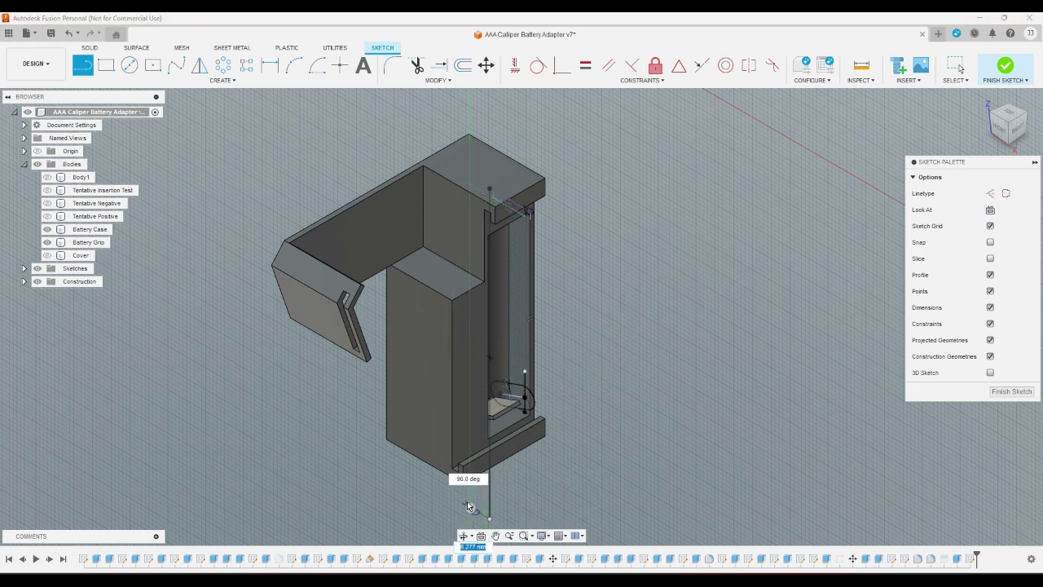
right_click(554, 485)
left_click(565, 448)
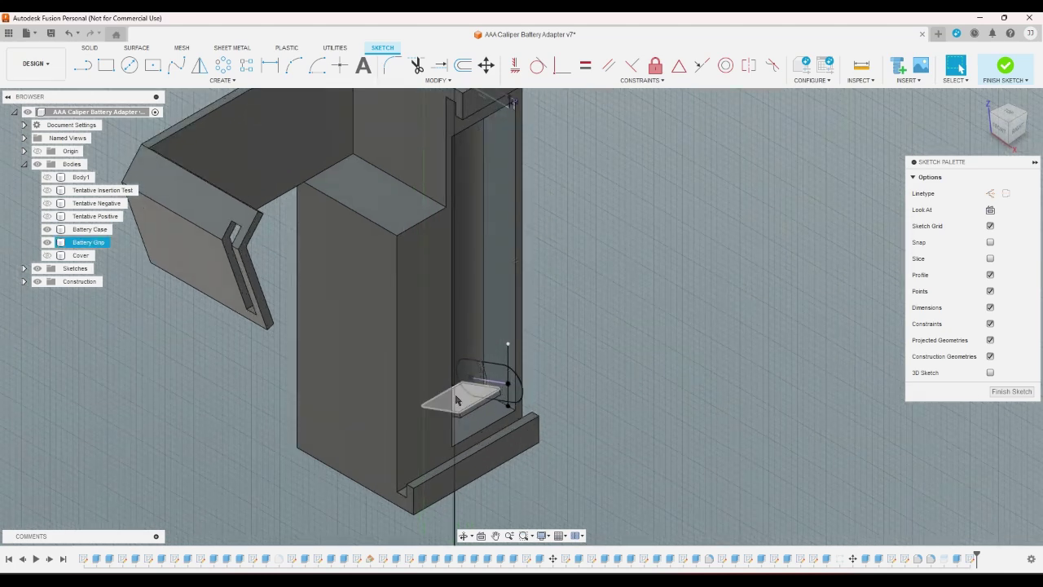
scroll(464, 371, "up", 5)
scroll(465, 372, "up", 3)
Step: Dimension the slanted line to 3 mm and finish the sketch
left_click(473, 368)
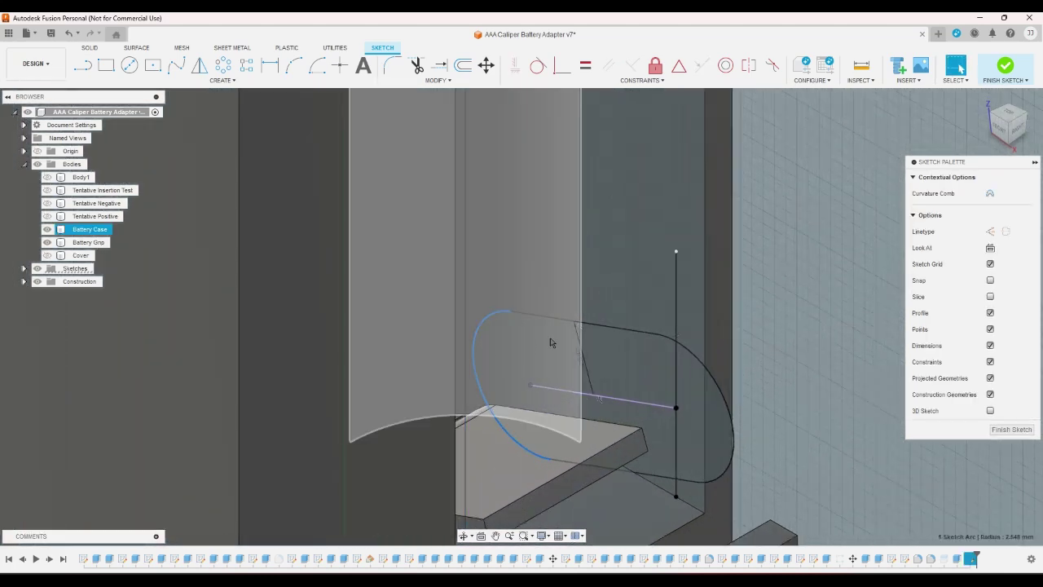
key("d")
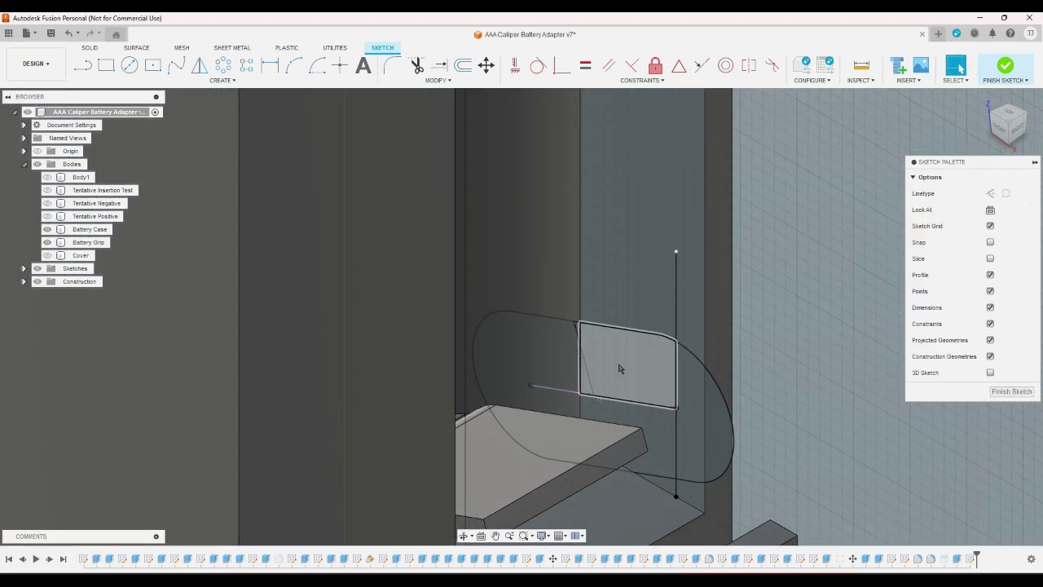
left_click(583, 355)
type("3")
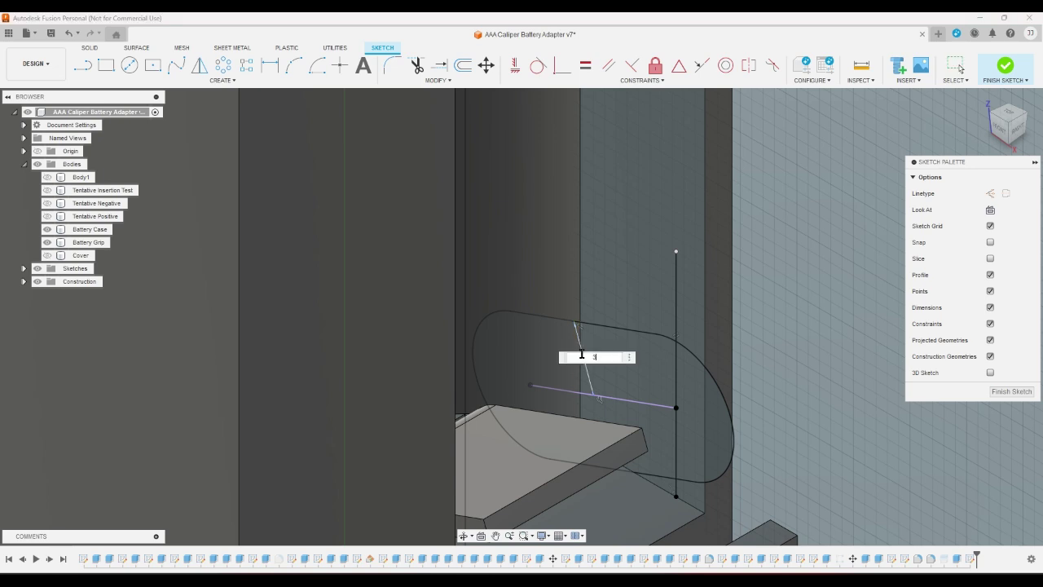
key("Return")
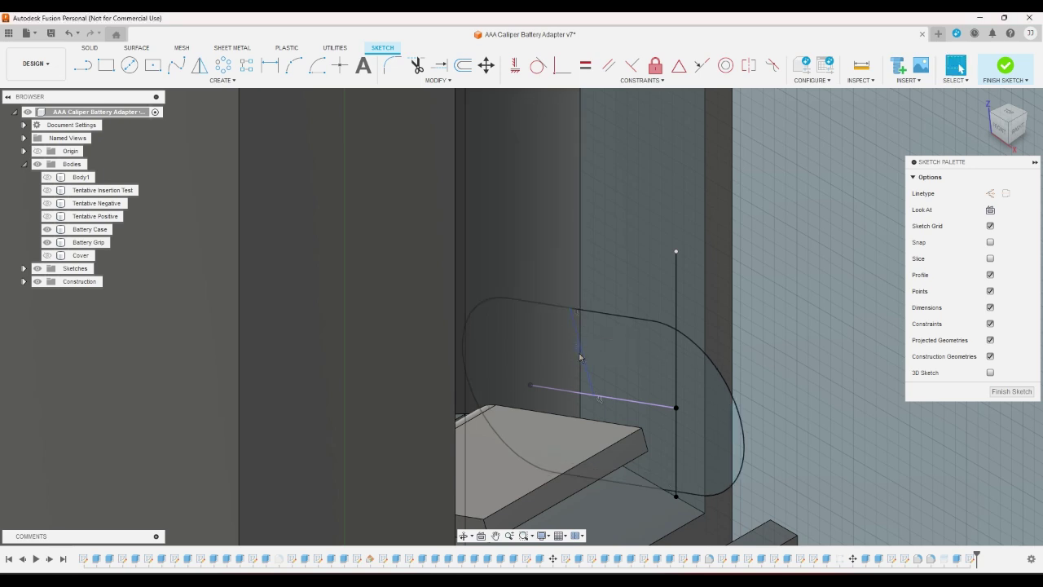
mouse_move(579, 356)
left_click(1004, 65)
Step: Select the five sketched profiles, including the curved and top-band ones, for extrusion
left_click(105, 65)
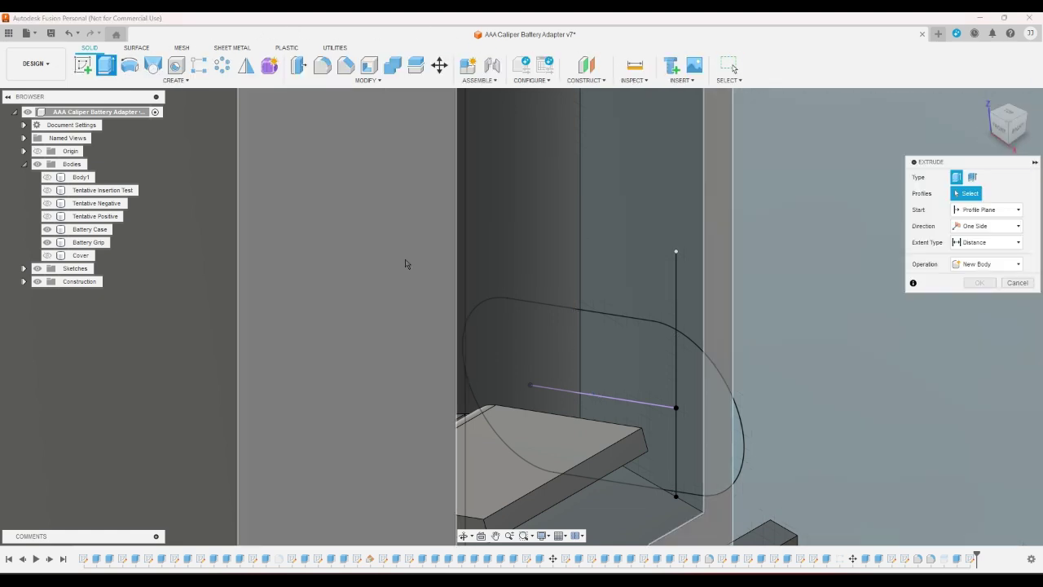
left_click(600, 372)
left_click(592, 401)
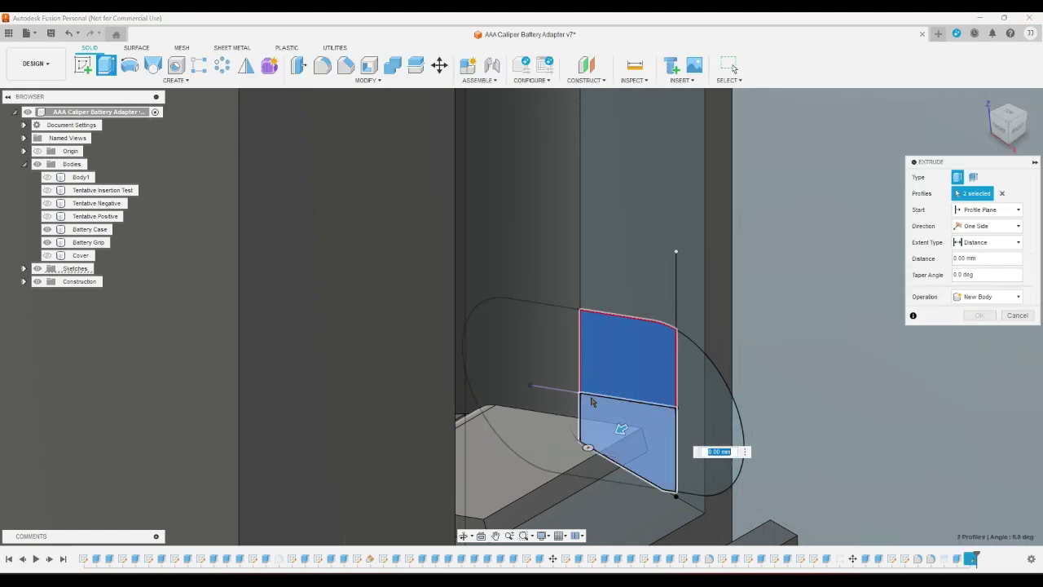
left_click(530, 361)
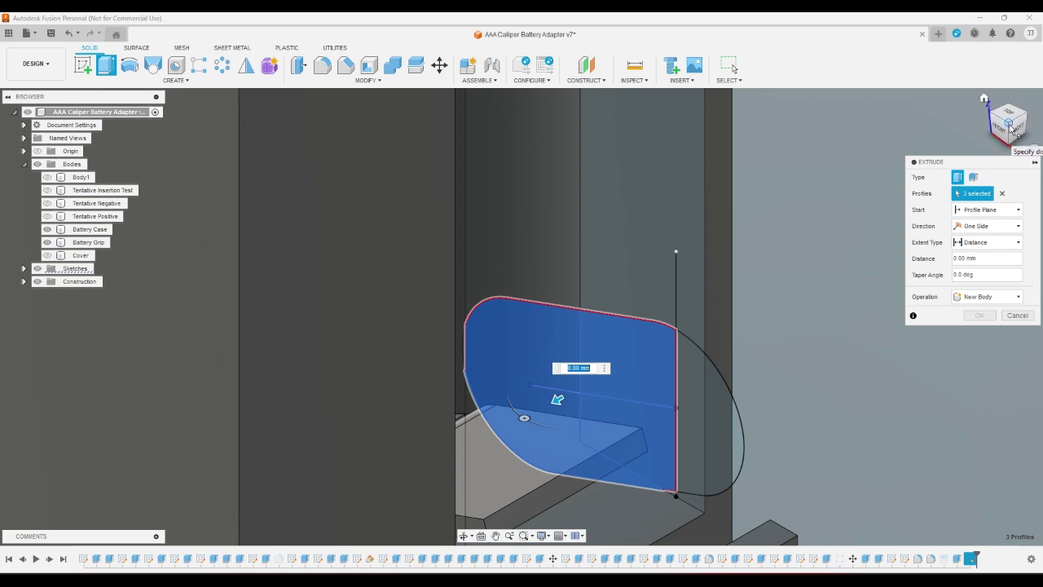
left_click(1010, 126)
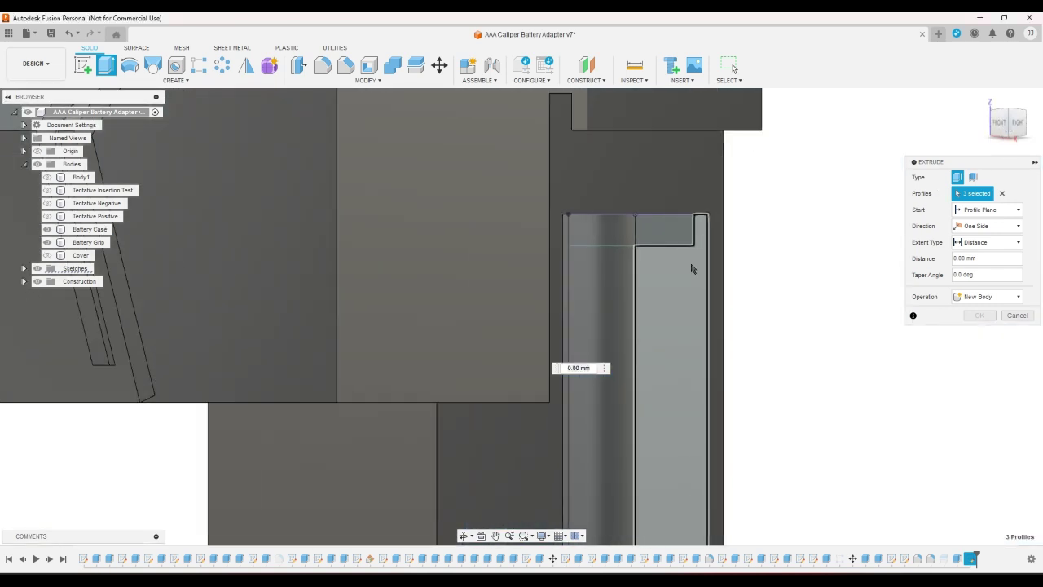
left_click(664, 230)
left_click(599, 230)
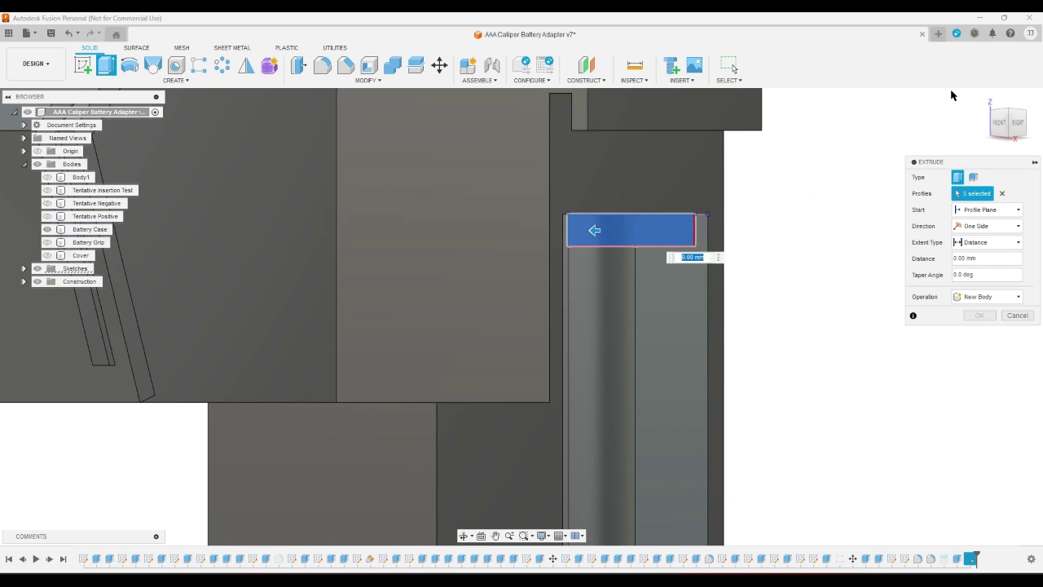
left_click(1021, 131)
scroll(279, 484, "down", 5)
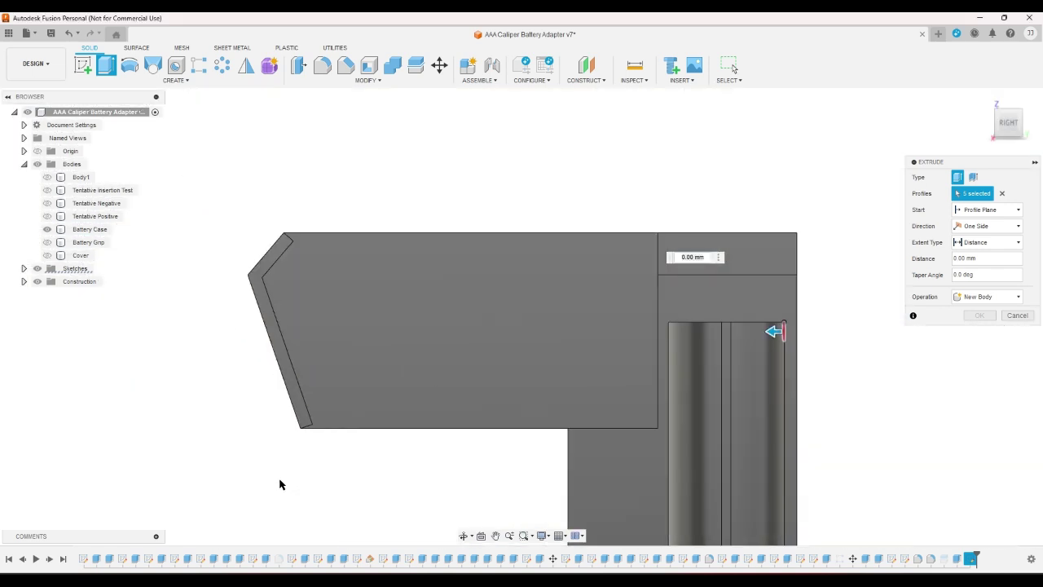
scroll(378, 357, "up", 2)
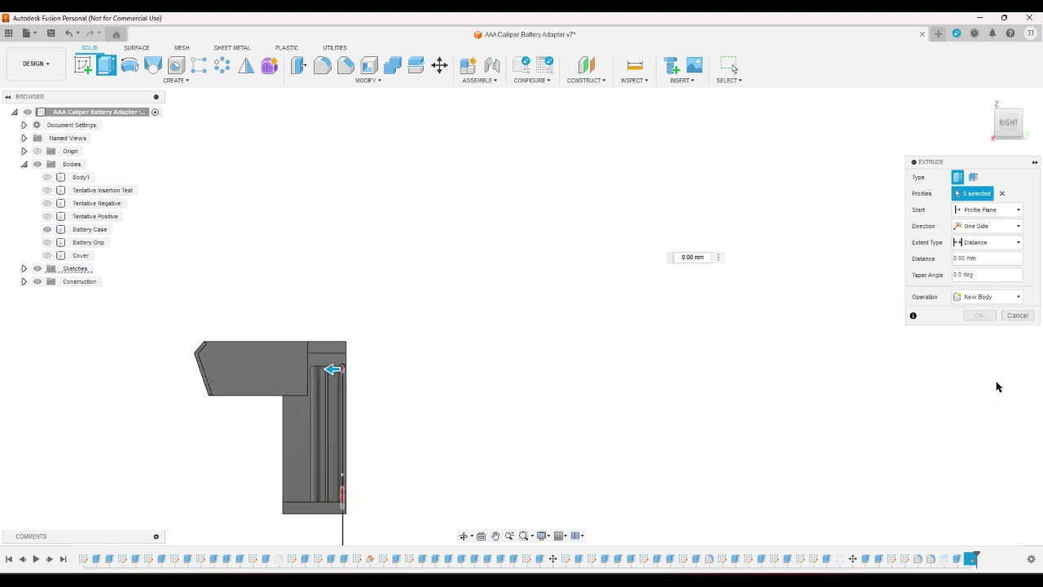
Step: Apply a two-sided cut of 25 mm and 5 mm, then re-edit and reconfirm it
left_click(990, 242)
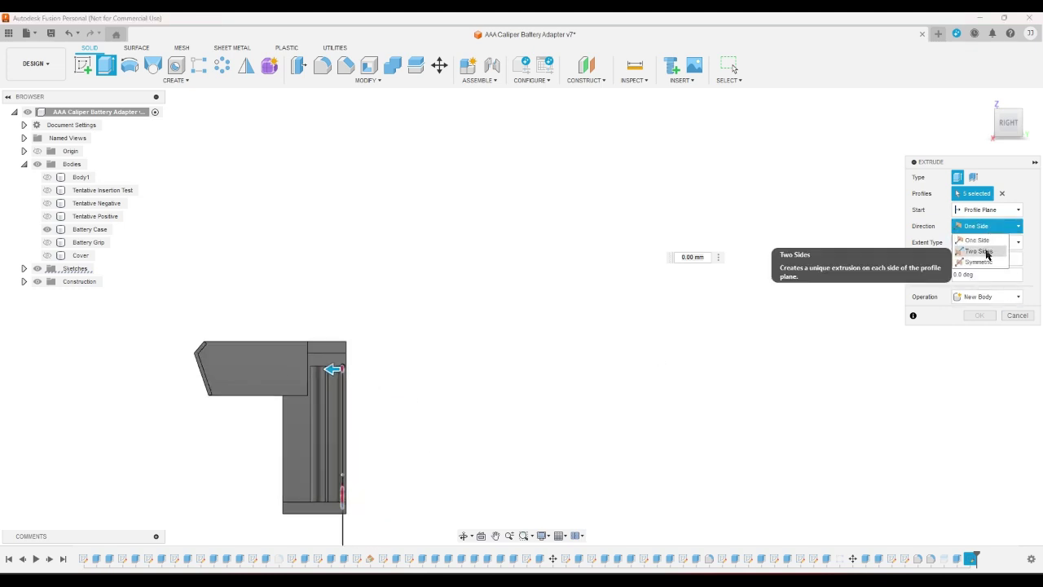
left_click(980, 251)
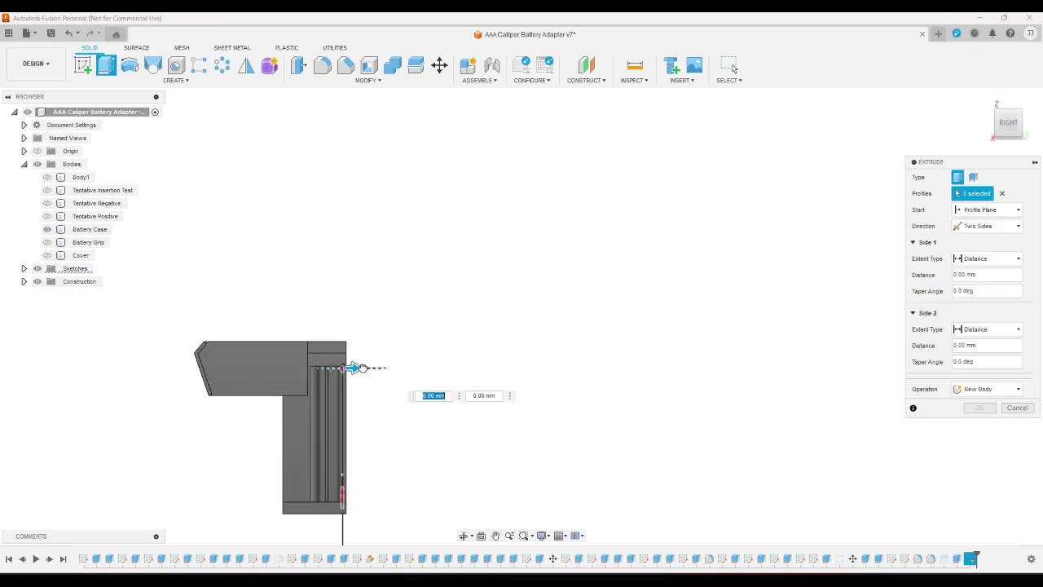
mouse_move(356, 367)
left_mouse_down()
mouse_move(367, 369)
mouse_move(258, 368)
left_mouse_up()
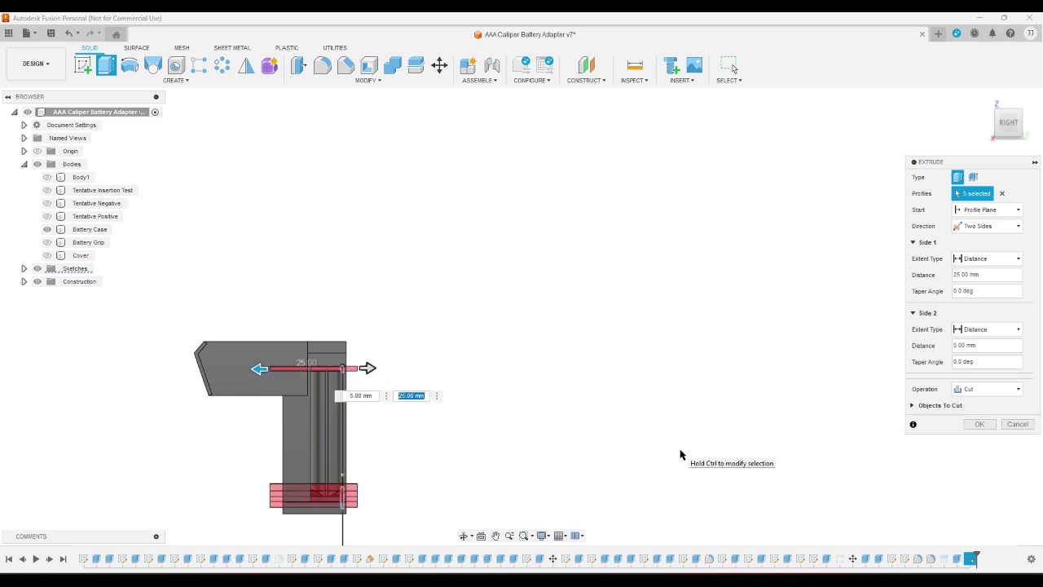
left_click(979, 423)
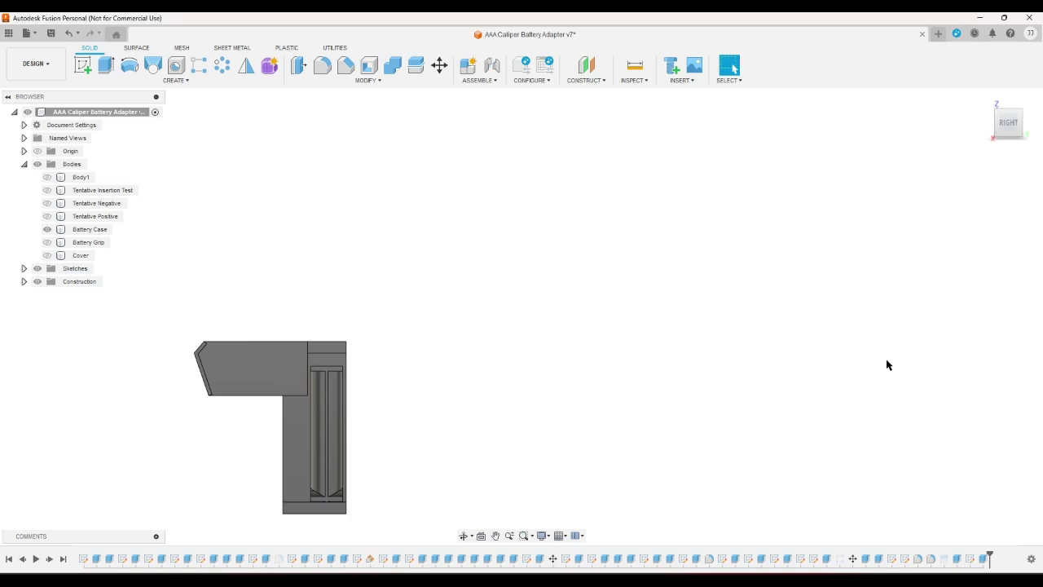
double_click(969, 559)
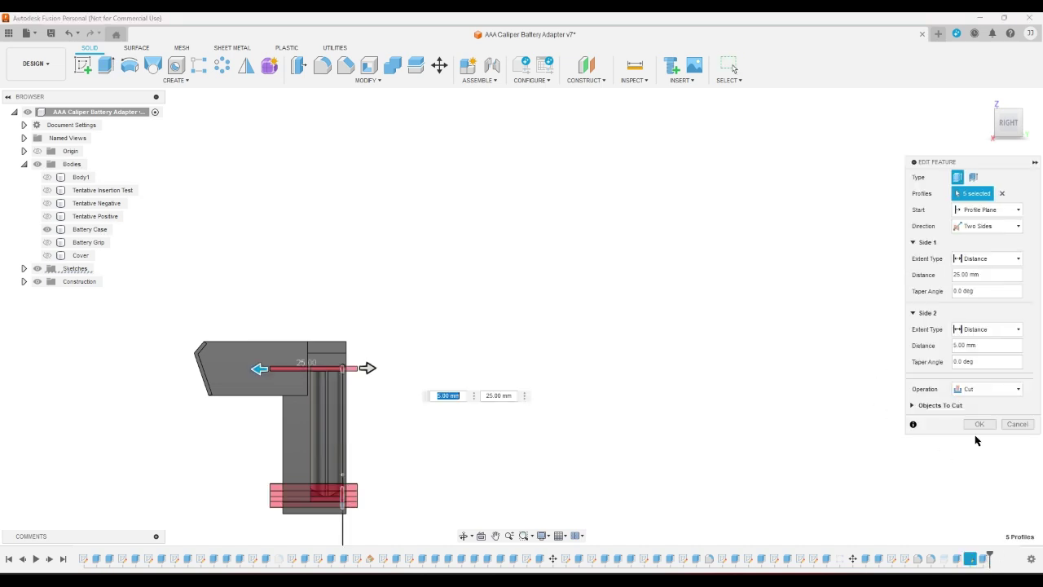
left_click(999, 140)
scroll(778, 421, "up", 2)
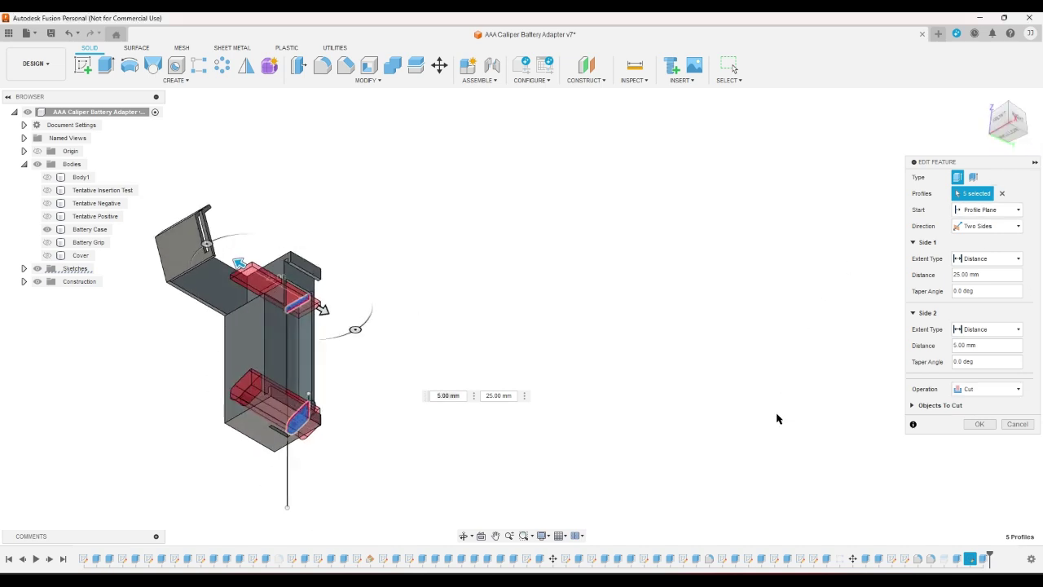
left_click(979, 424)
scroll(894, 433, "down", 2)
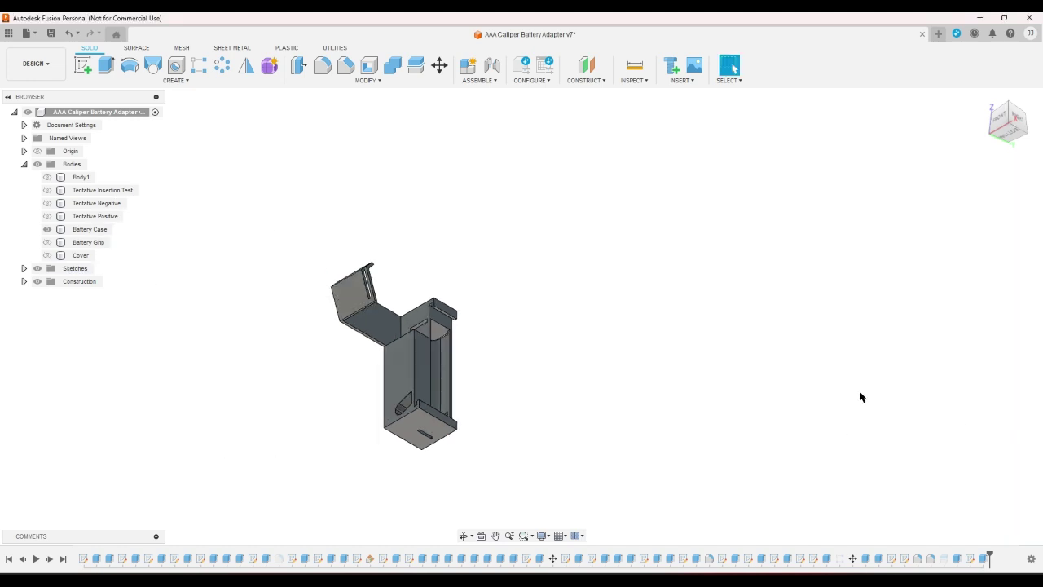
Step: Unhide Battery Grip and orbit around the case's angled grip cut
left_click(1007, 122)
scroll(575, 508, "up", 3)
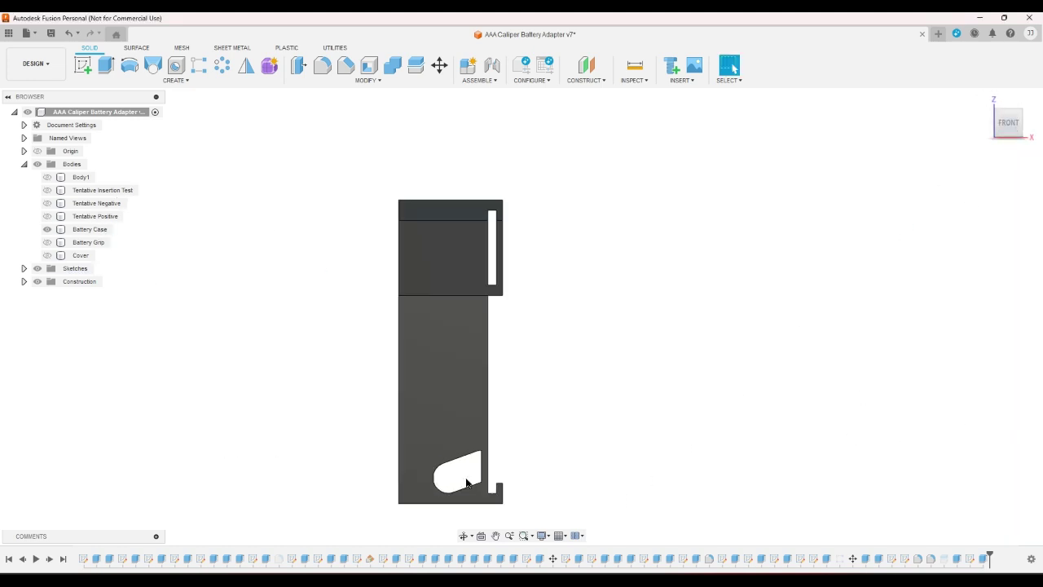
scroll(460, 477, "up", 1)
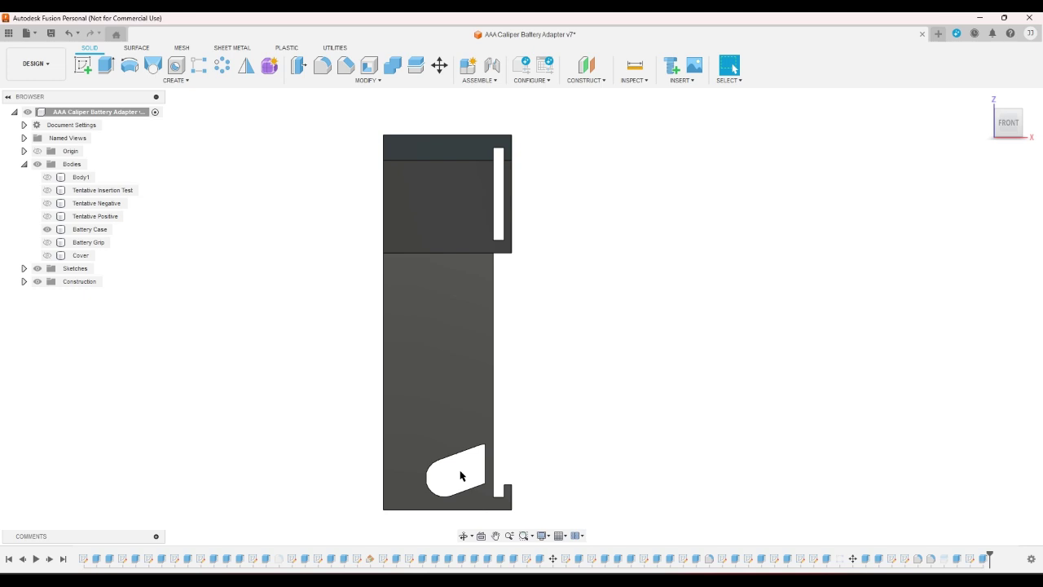
left_click(47, 242)
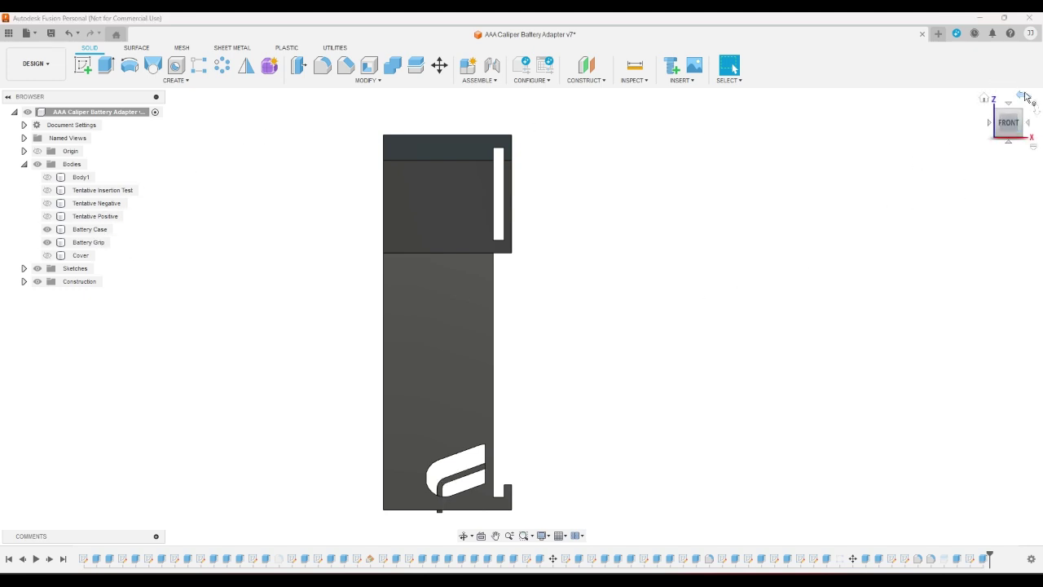
left_click(1024, 97)
left_click(1026, 124)
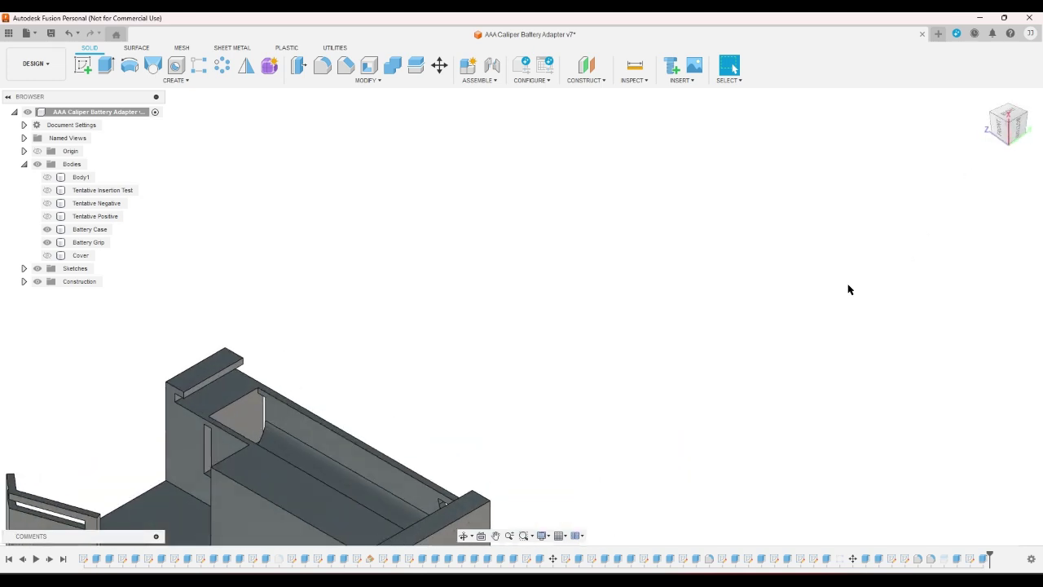
scroll(847, 289, "down", 4)
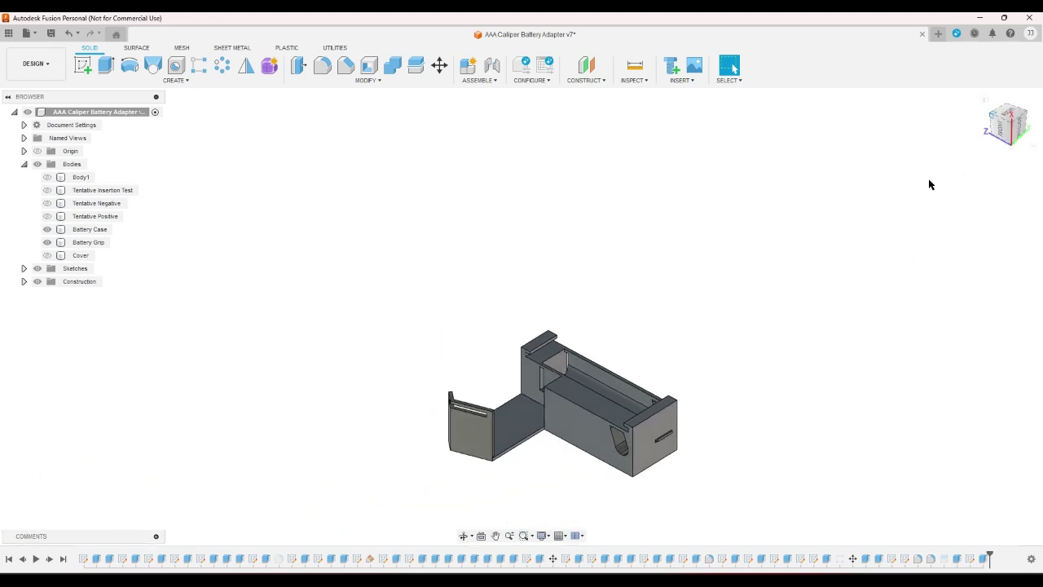
middle_click_drag(929, 182, 774, 307, "shift")
scroll(775, 307, "up", 3)
scroll(658, 261, "up", 3)
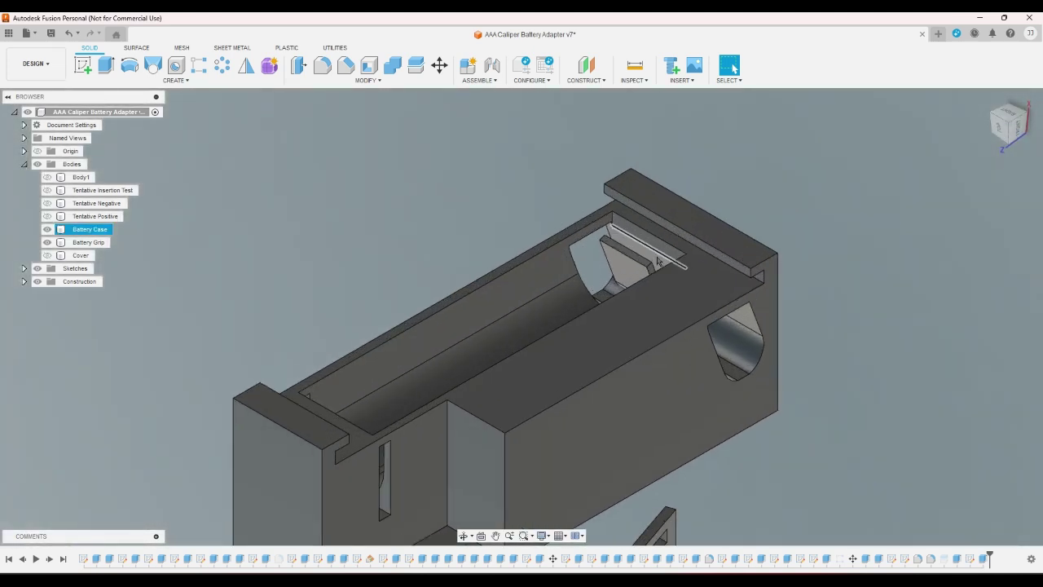
scroll(658, 261, "up", 2)
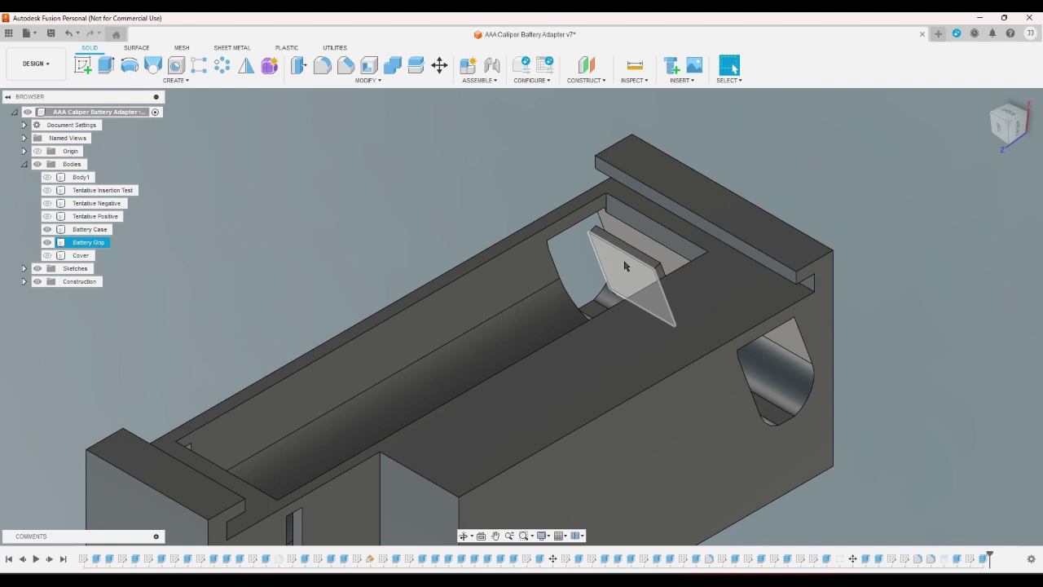
mouse_move(1009, 124)
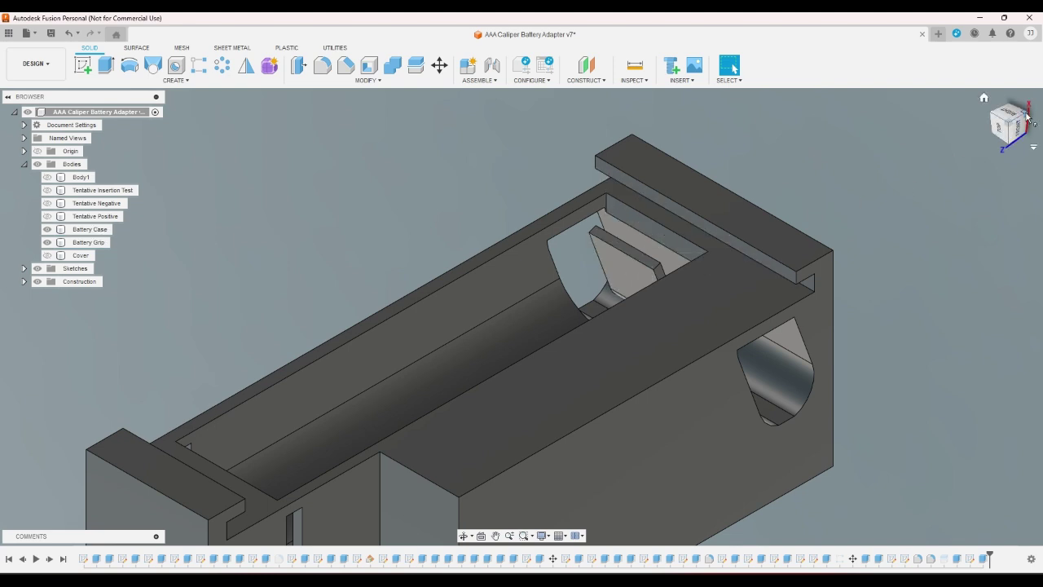
left_click(1026, 116)
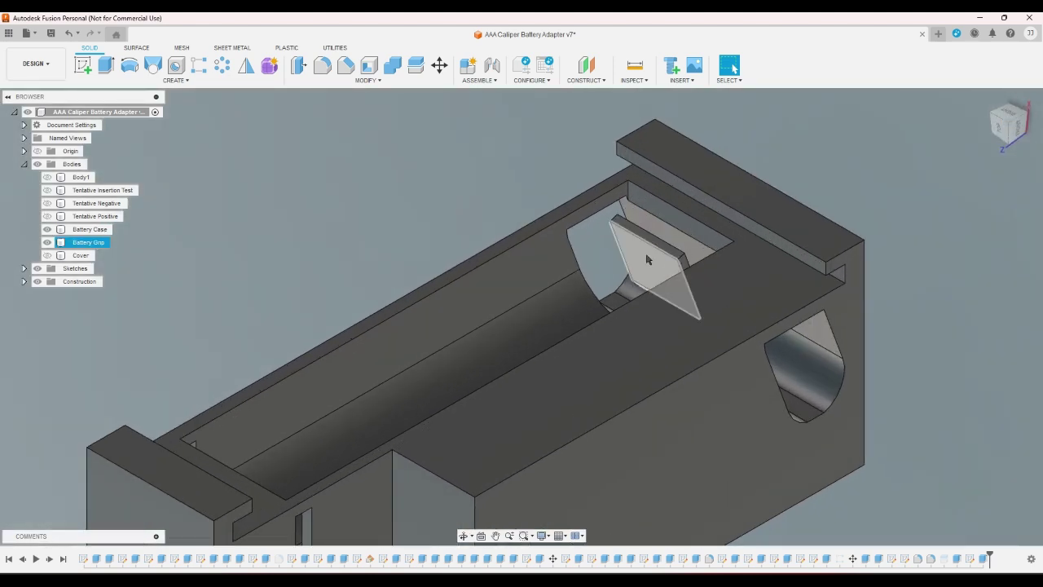
left_click(682, 273)
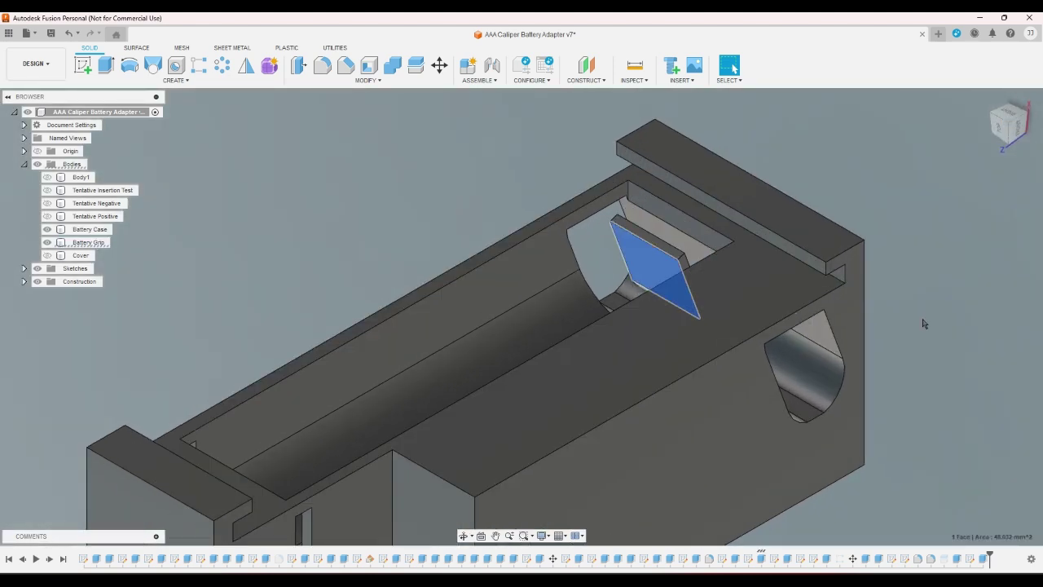
scroll(921, 322, "up", 2)
scroll(652, 274, "up", 1)
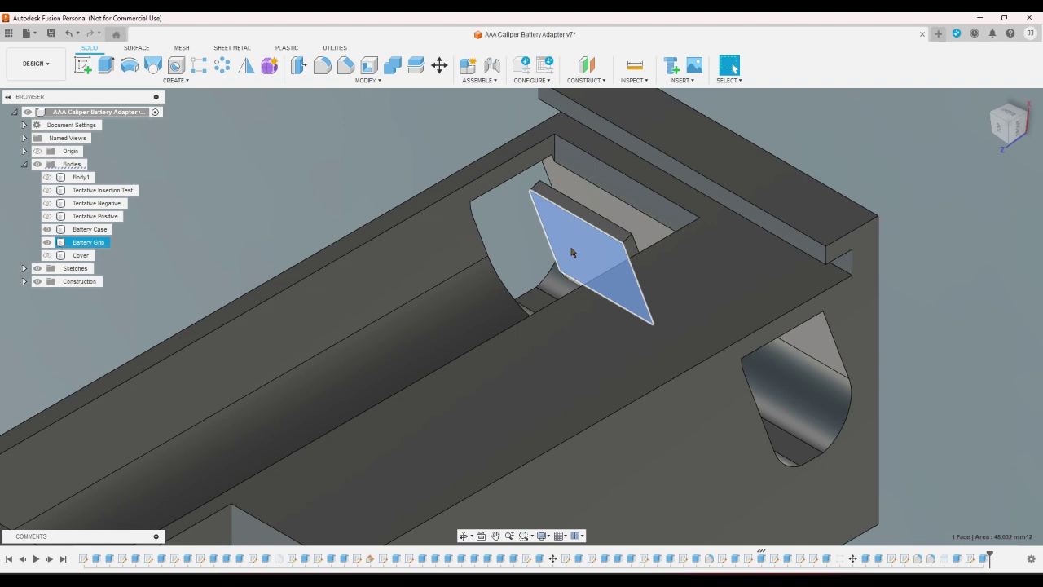
scroll(700, 351, "down", 3)
scroll(826, 398, "down", 2)
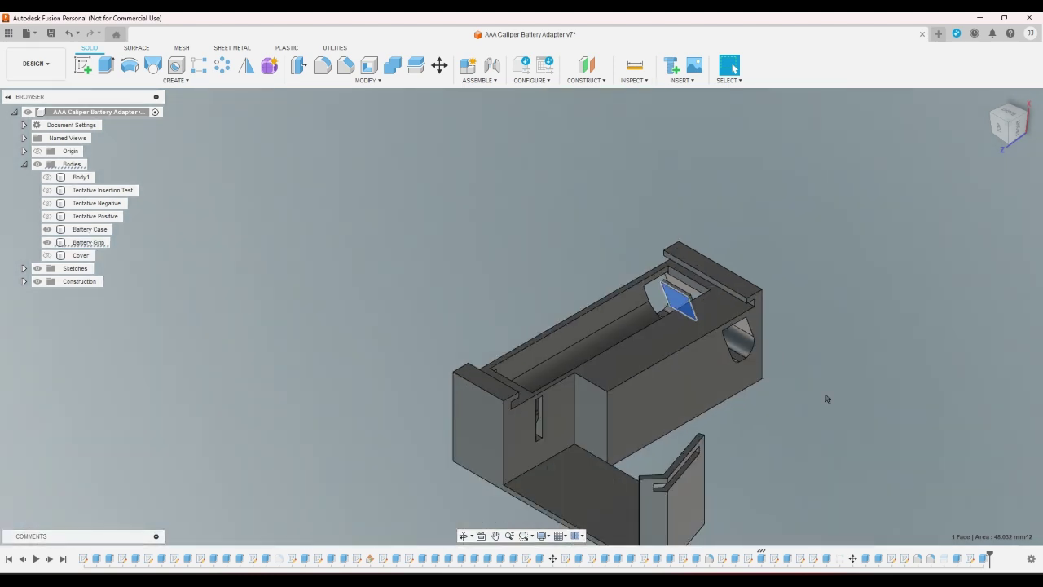
left_click(875, 437)
scroll(491, 392, "up", 5)
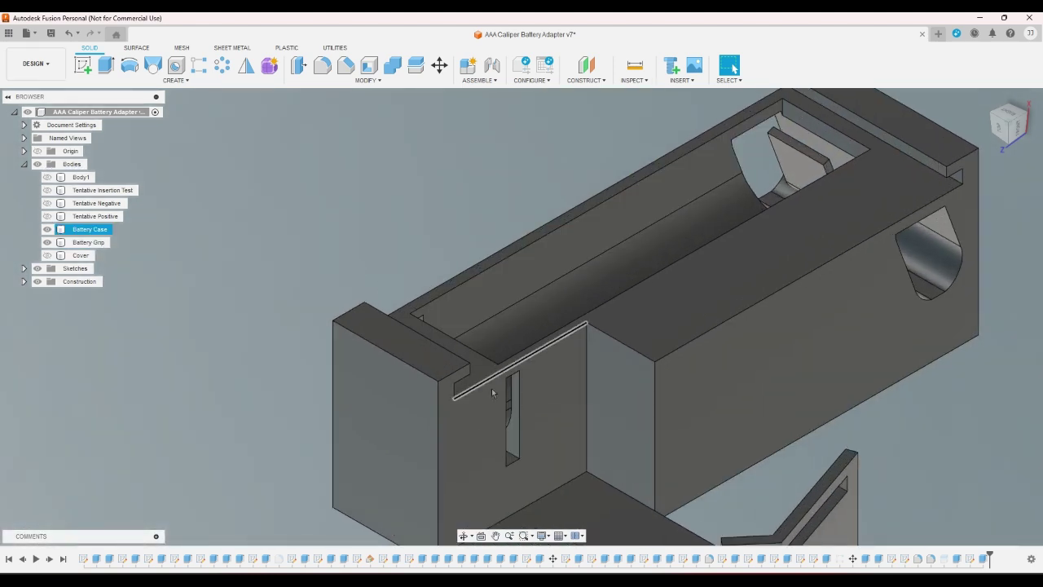
scroll(492, 392, "down", 2)
middle_click_drag(611, 395, 427, 398)
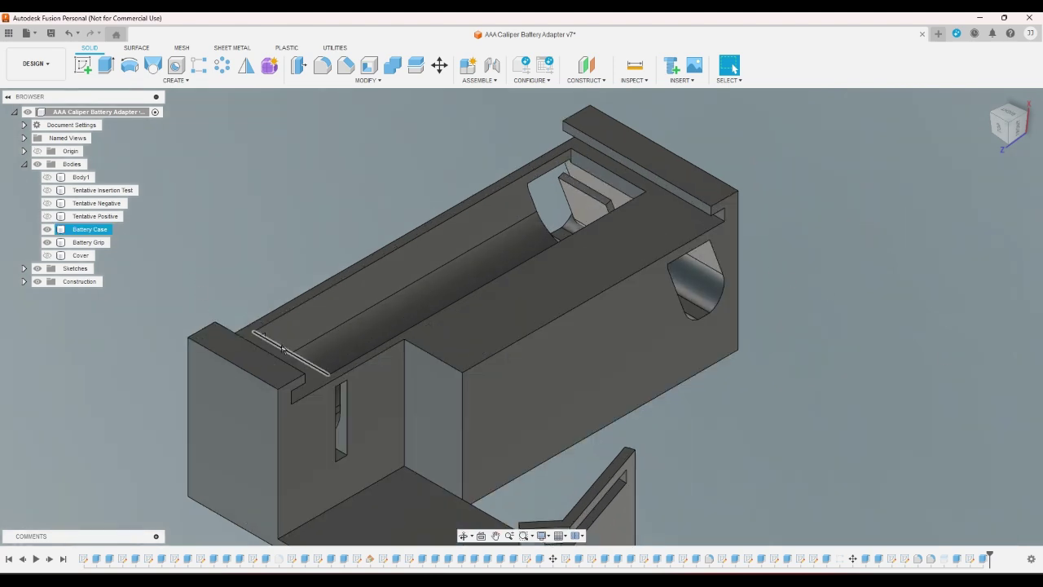
scroll(570, 228, "up", 2)
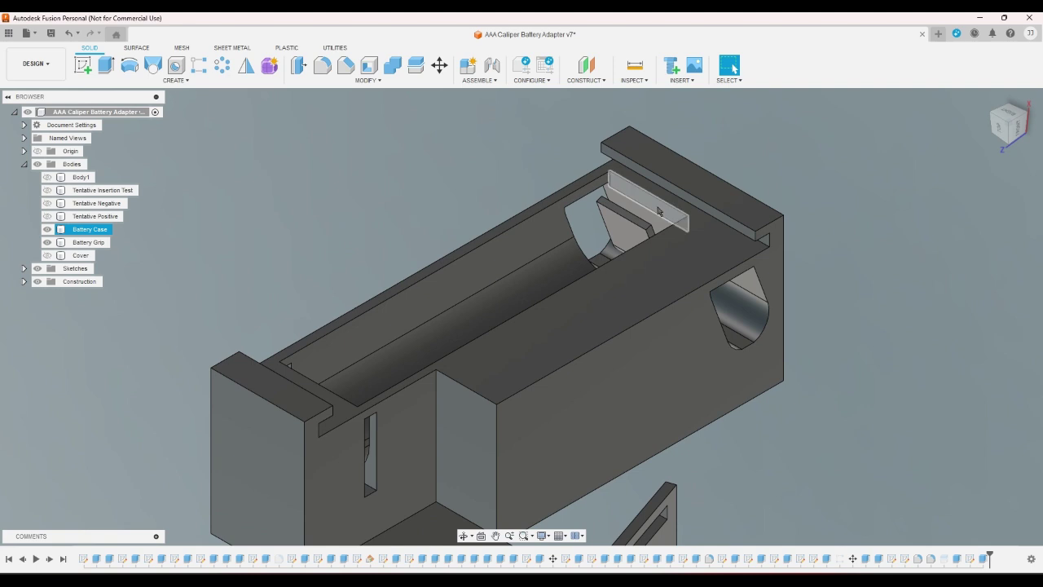
scroll(579, 236, "up", 2)
scroll(583, 242, "up", 2)
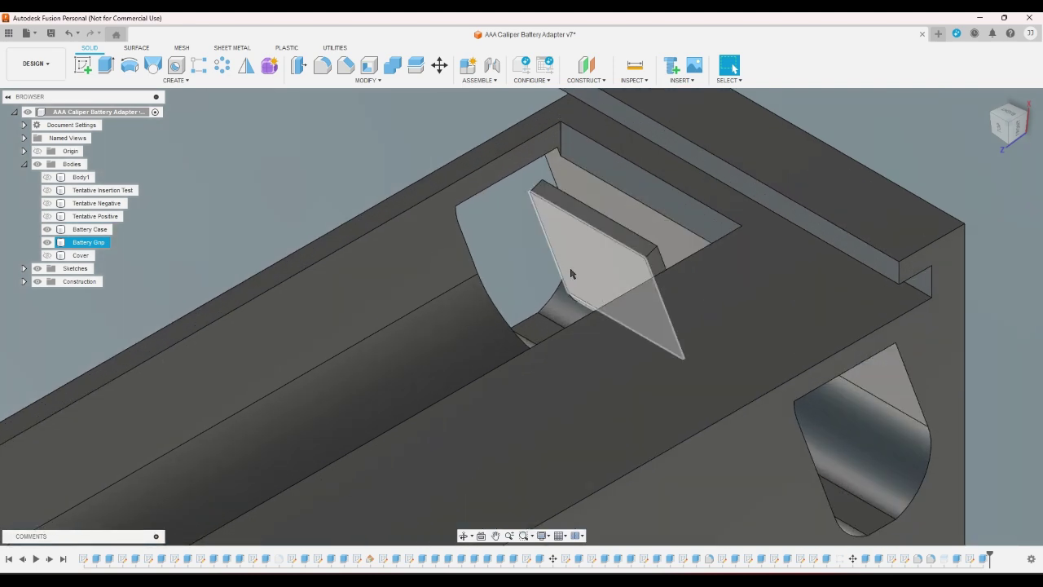
scroll(589, 249, "down", 1)
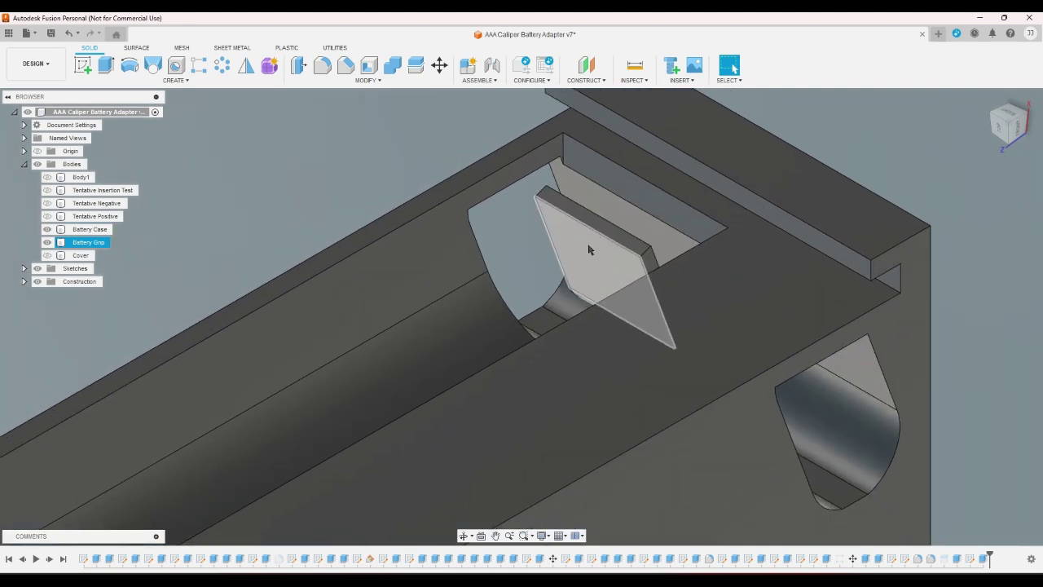
scroll(589, 249, "down", 2)
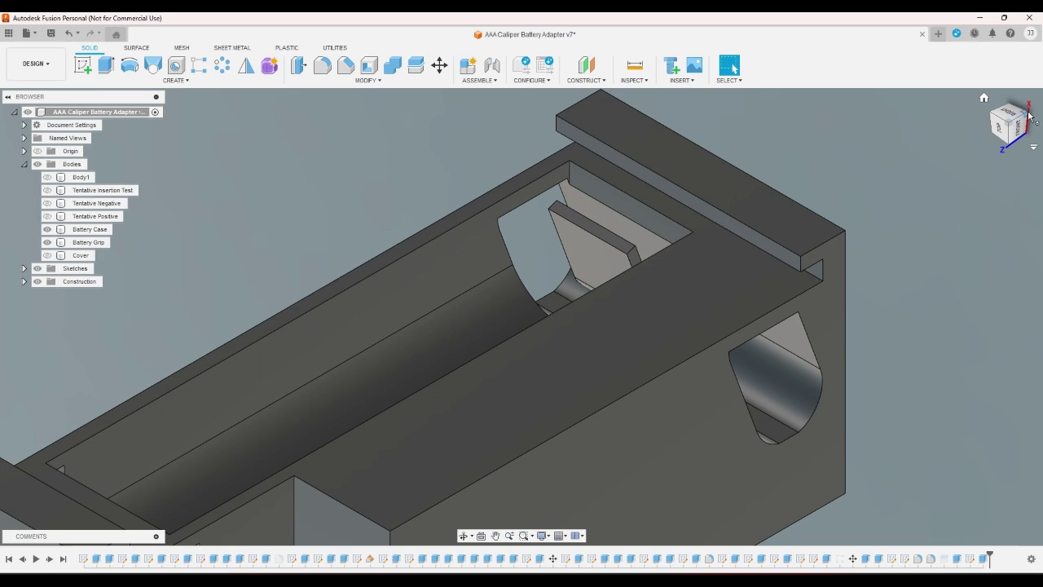
left_click(1029, 116)
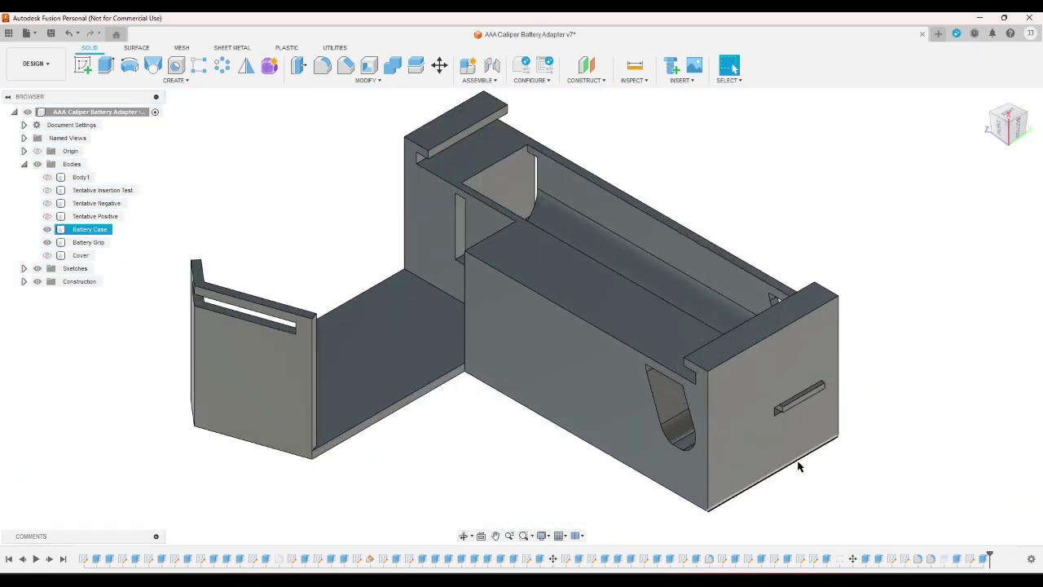
scroll(667, 424, "up", 2)
scroll(668, 421, "down", 2)
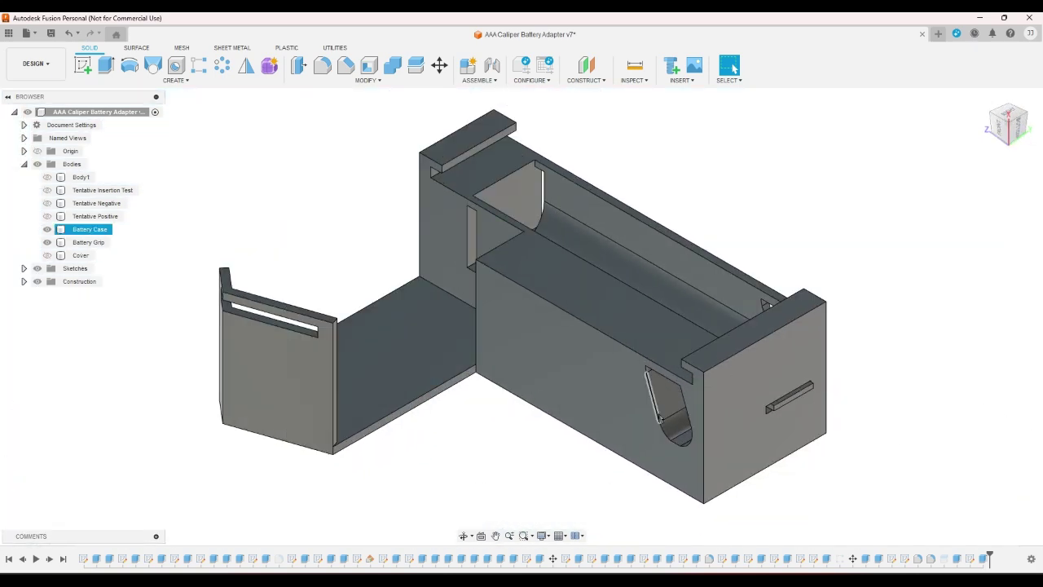
Step: Set the end cut's Side 1 depth to 1.519 mm, excluding the oval profiles
double_click(970, 558)
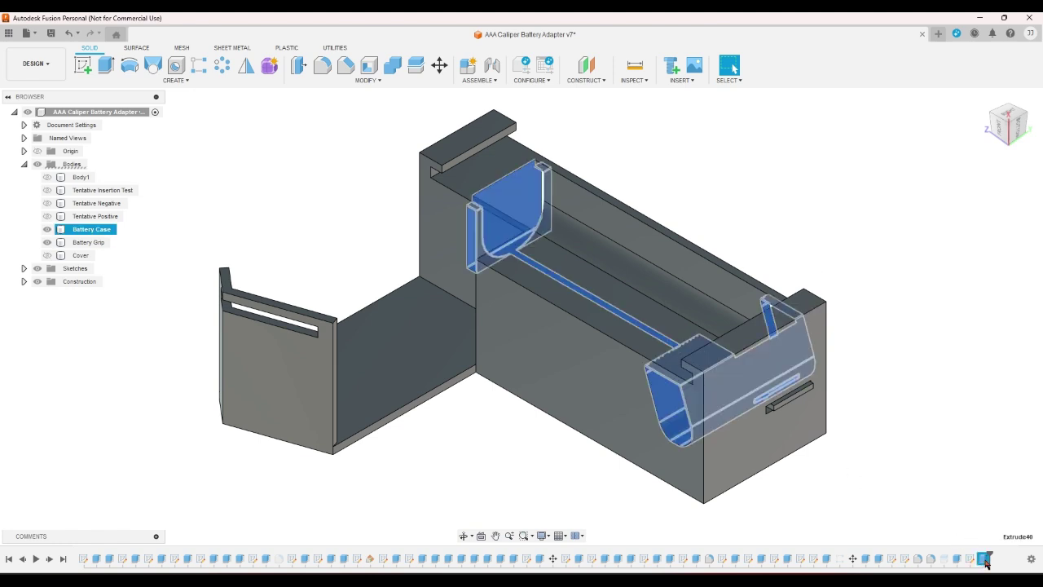
key("Tab")
type("1.519")
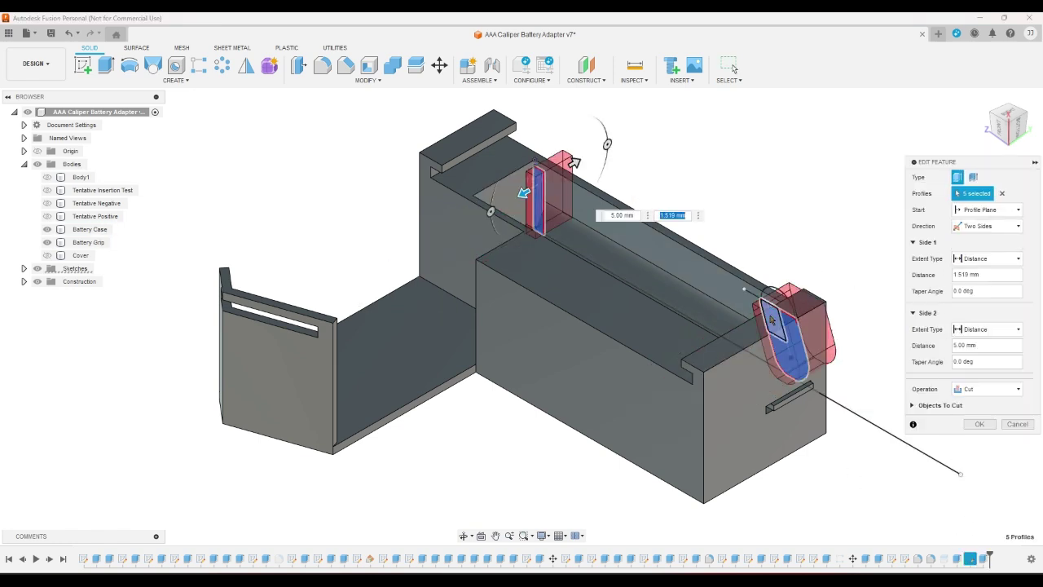
left_click(772, 319, "ctrl")
left_click(786, 350, "ctrl")
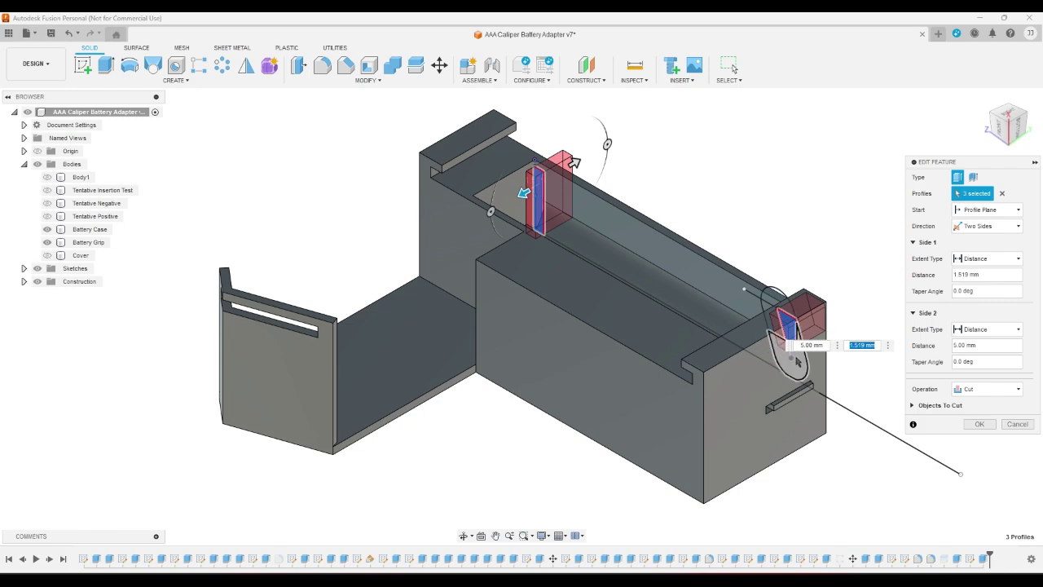
left_click(977, 425)
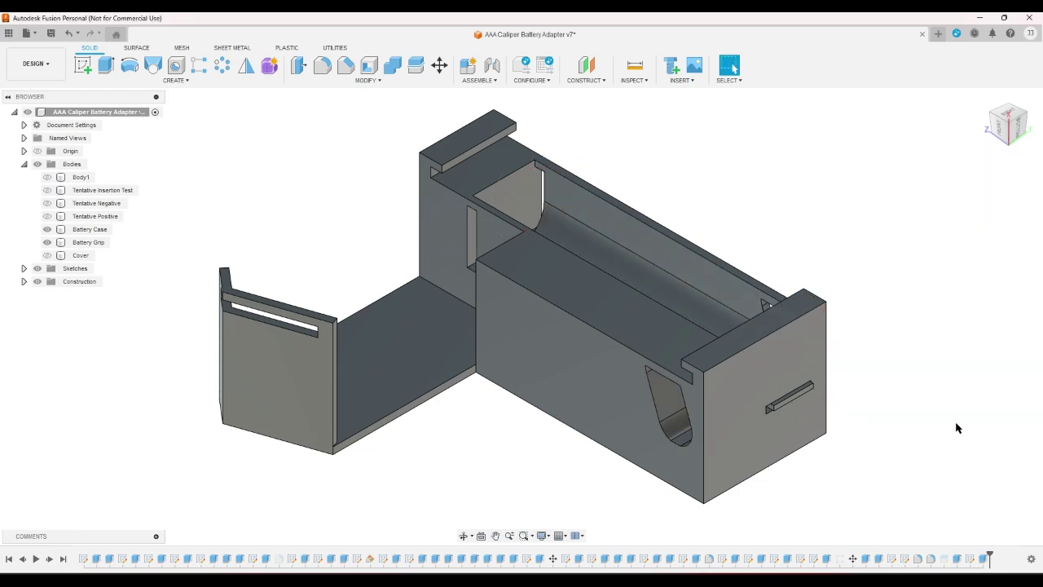
Step: Add a line from the slot centreline endpoint in the slot sketch and finish it
double_click(967, 561)
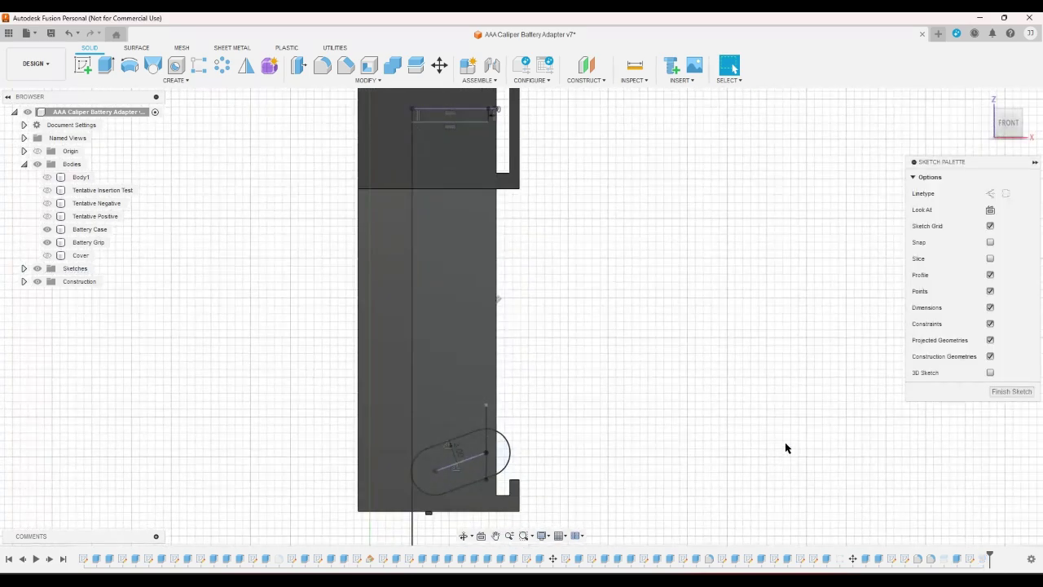
left_click(82, 66)
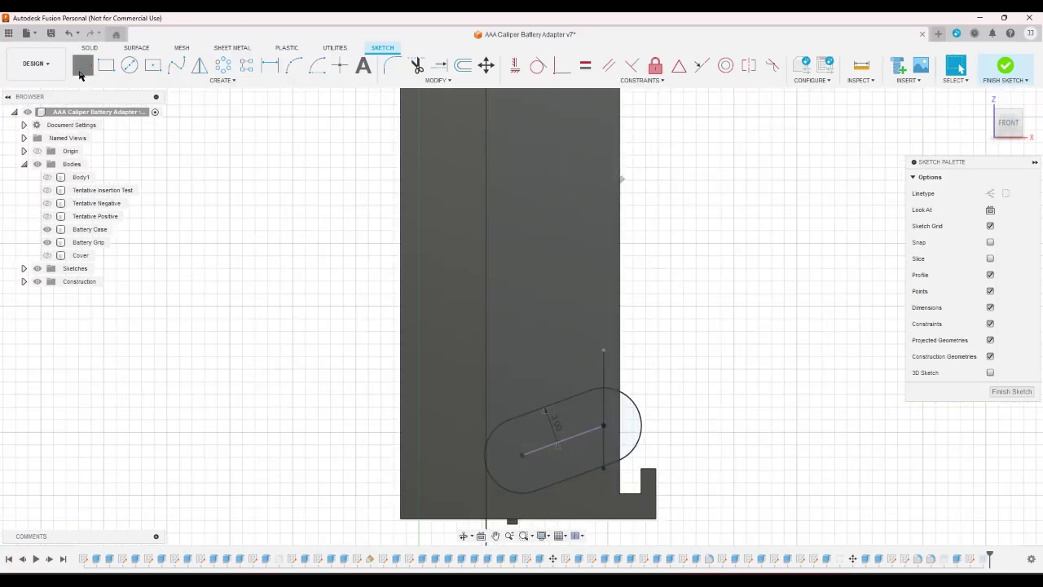
scroll(407, 357, "up", 2)
scroll(620, 418, "down", 2)
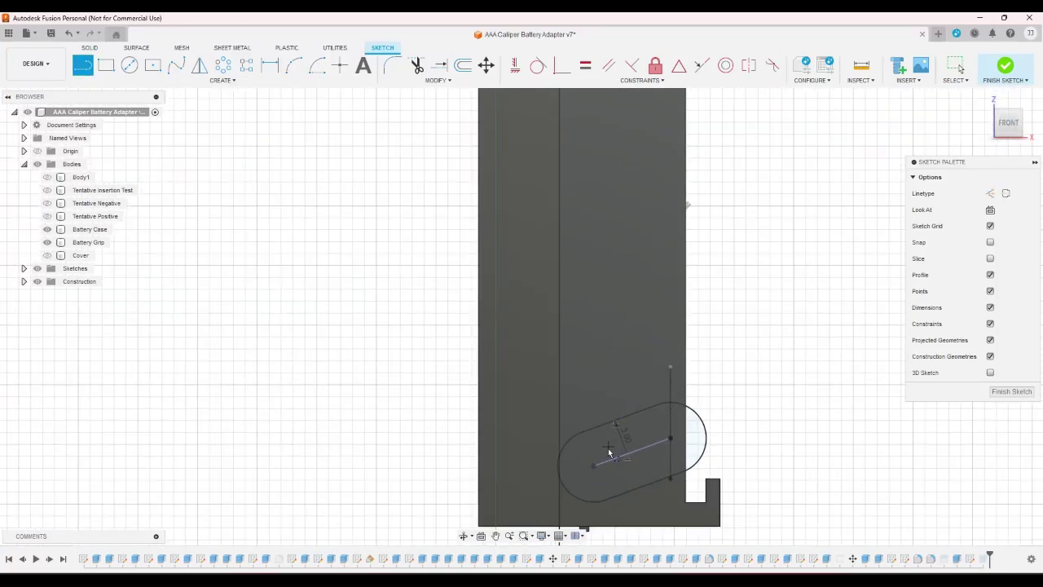
scroll(594, 471, "up", 2)
left_click(588, 471)
key("Escape")
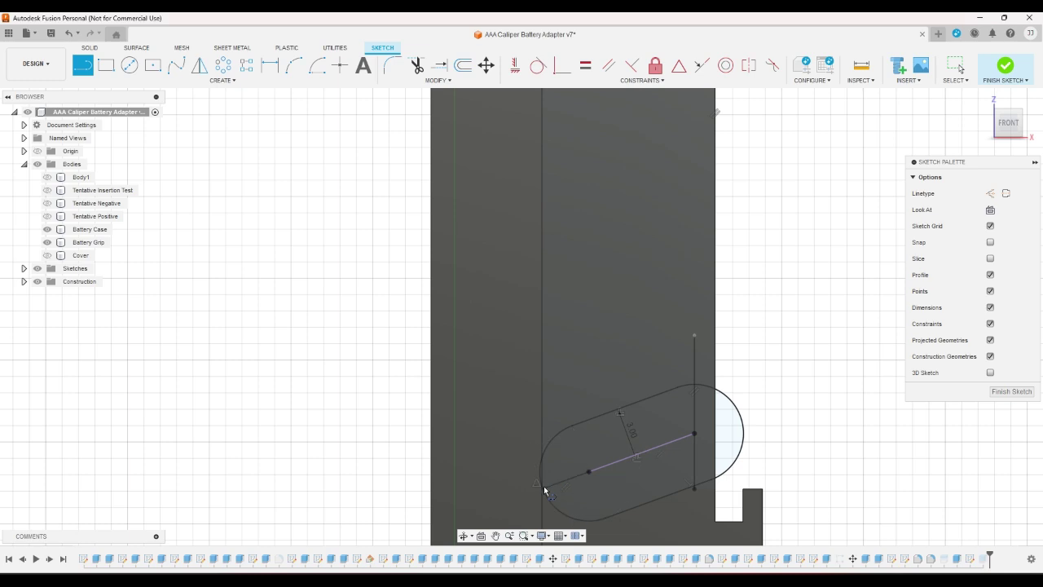
left_click(1005, 67)
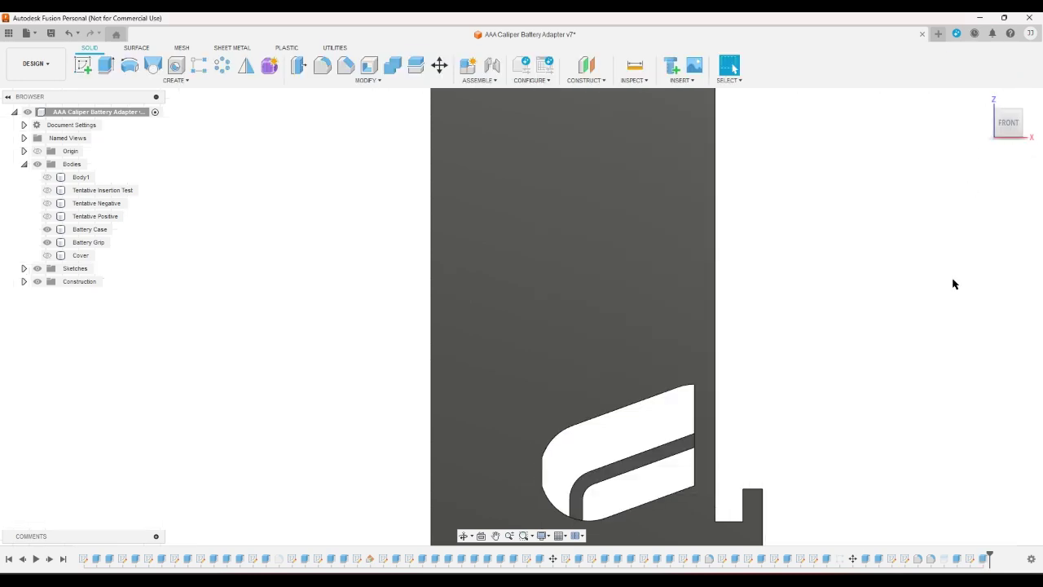
Step: Remove the upper slot regions from the cut and reapply it
double_click(984, 559)
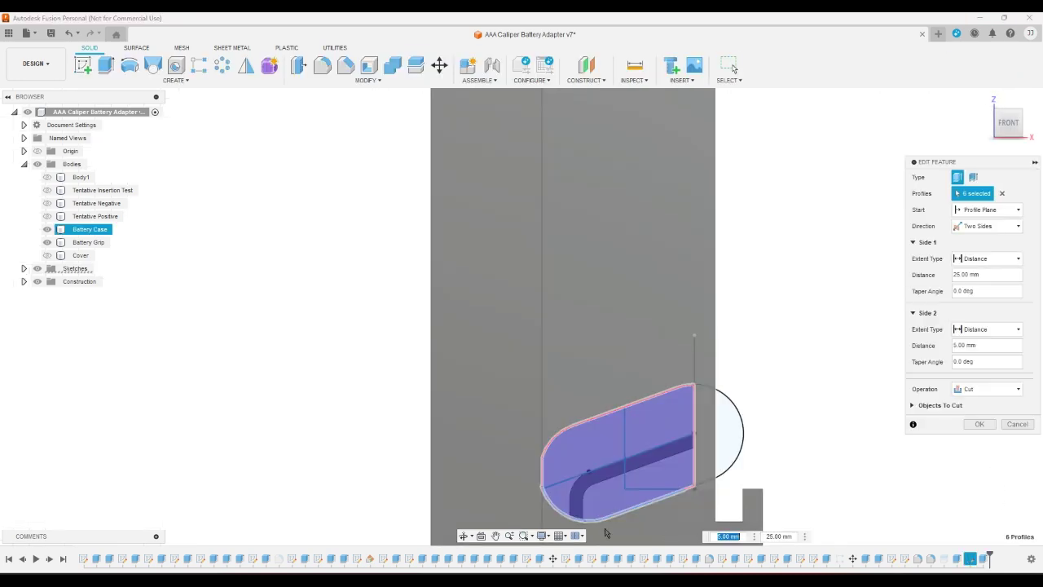
left_click(570, 461)
left_click(636, 431)
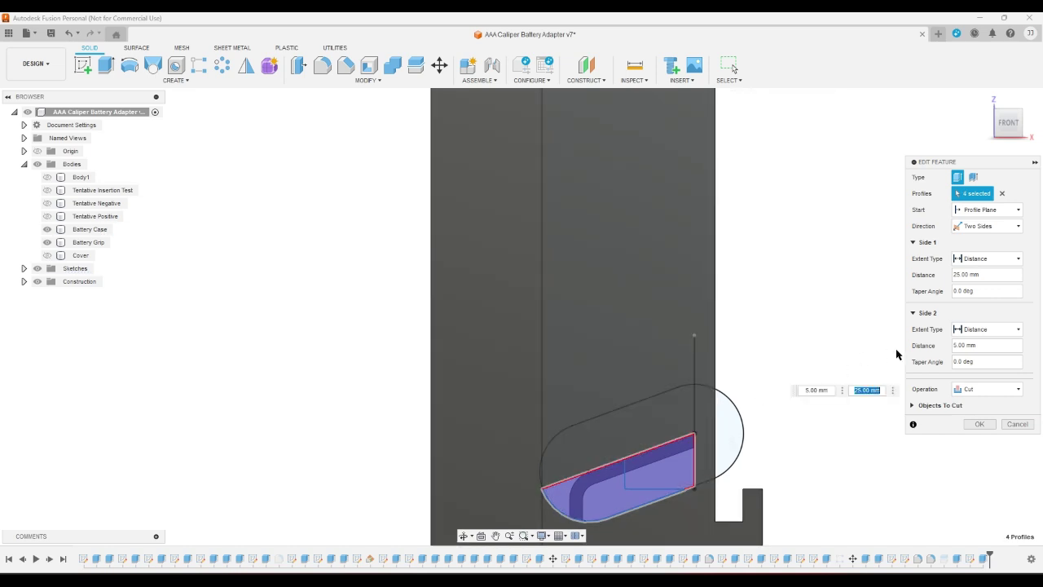
left_click(979, 424)
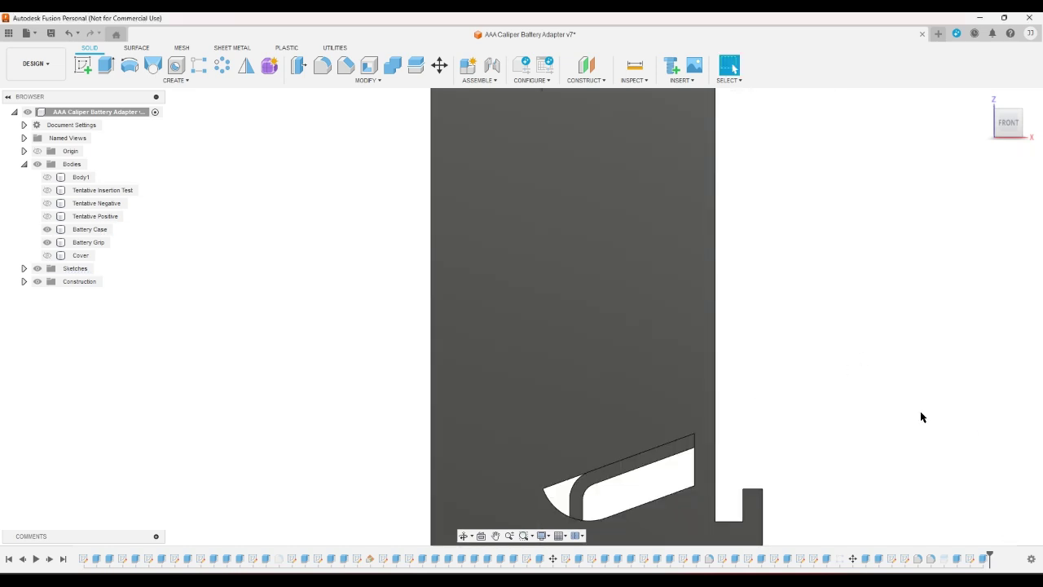
mouse_move(1007, 122)
left_click(984, 99)
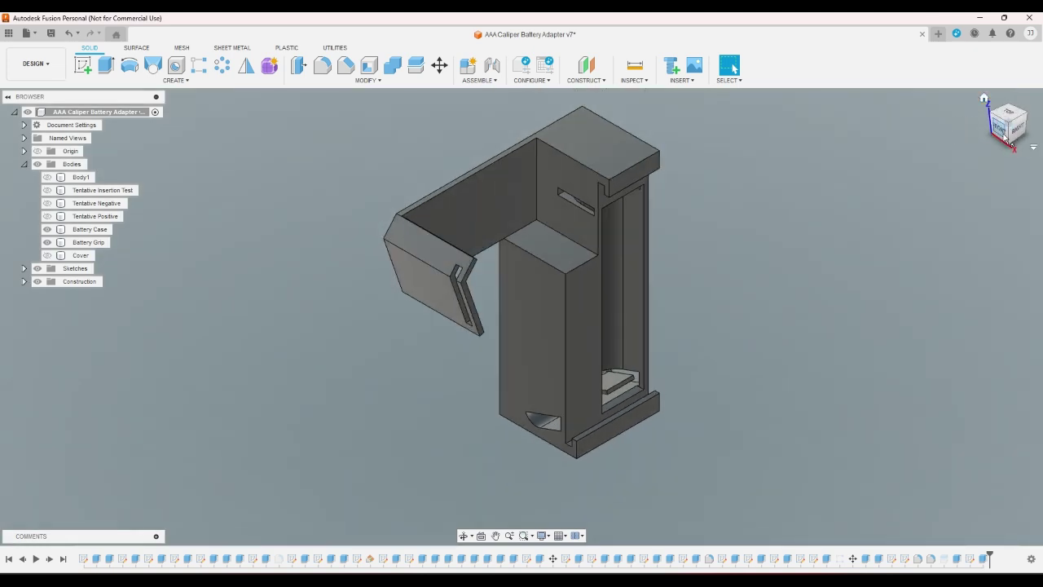
left_click(997, 135)
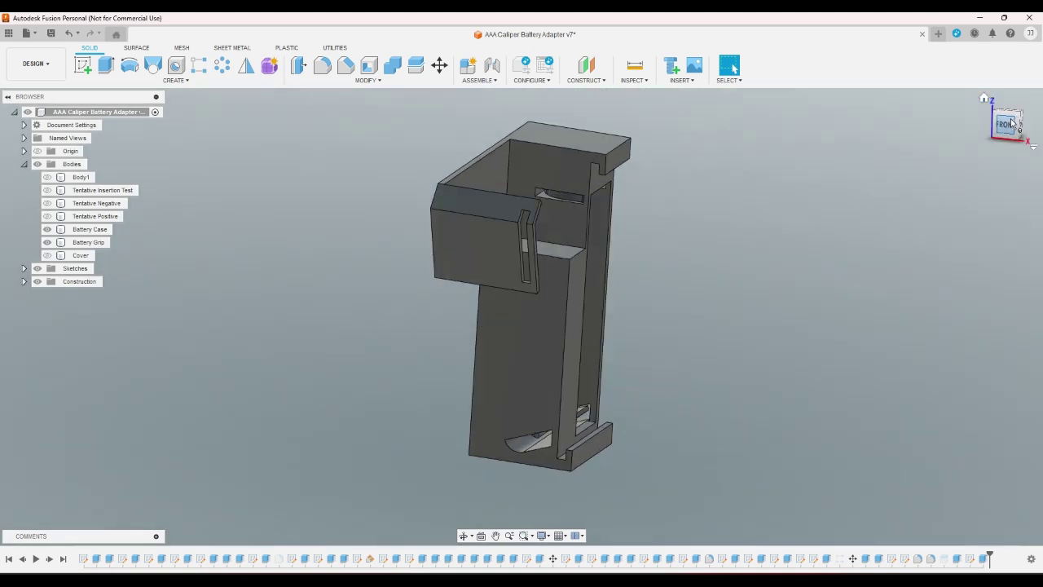
left_click(1025, 114)
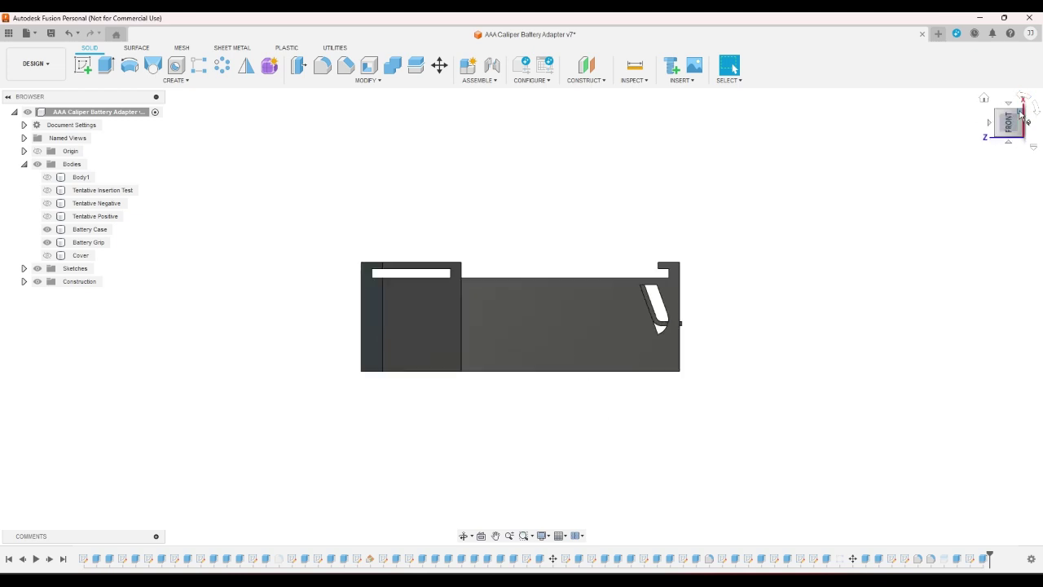
left_click(1020, 114)
left_click(535, 220)
scroll(534, 220, "up", 3)
scroll(534, 220, "up", 2)
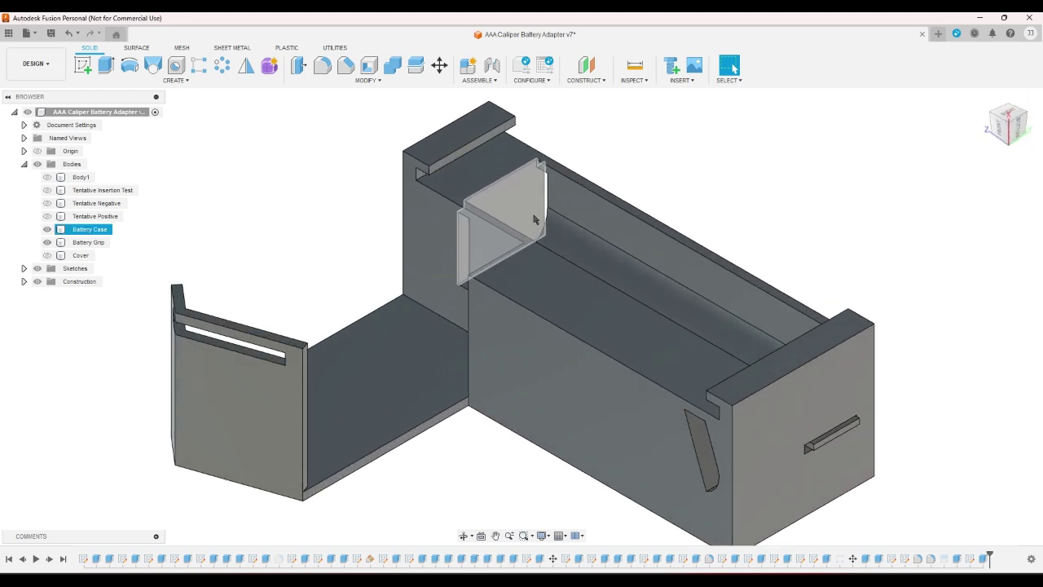
scroll(535, 220, "down", 3)
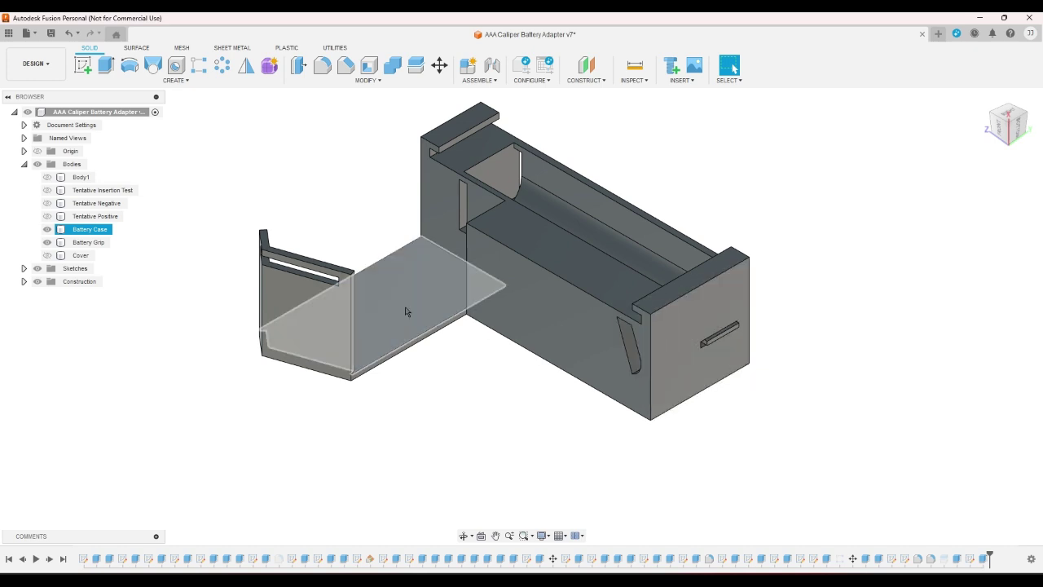
key("Escape")
left_click(1015, 120)
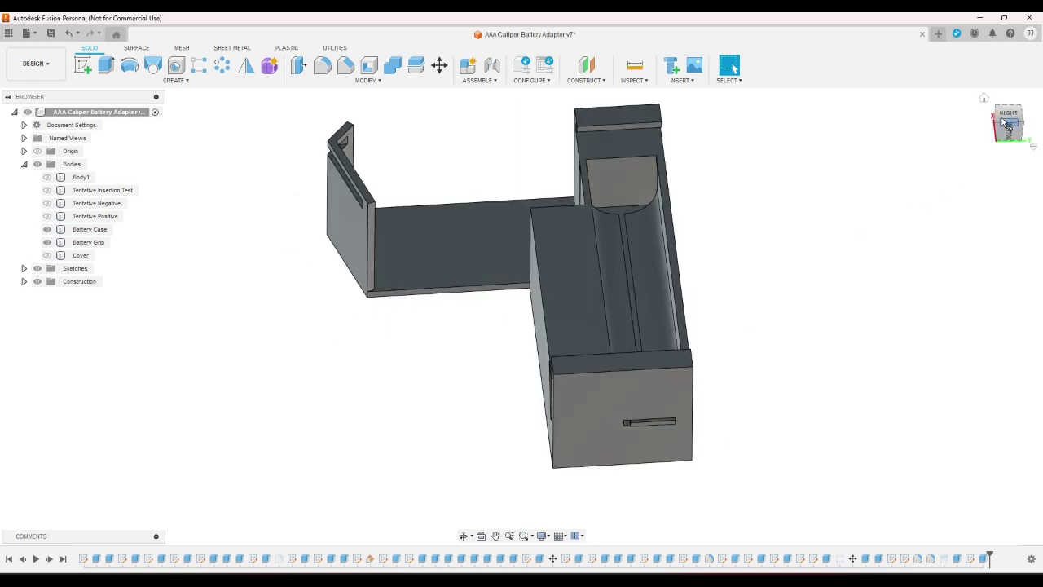
left_click(656, 213)
key("Escape")
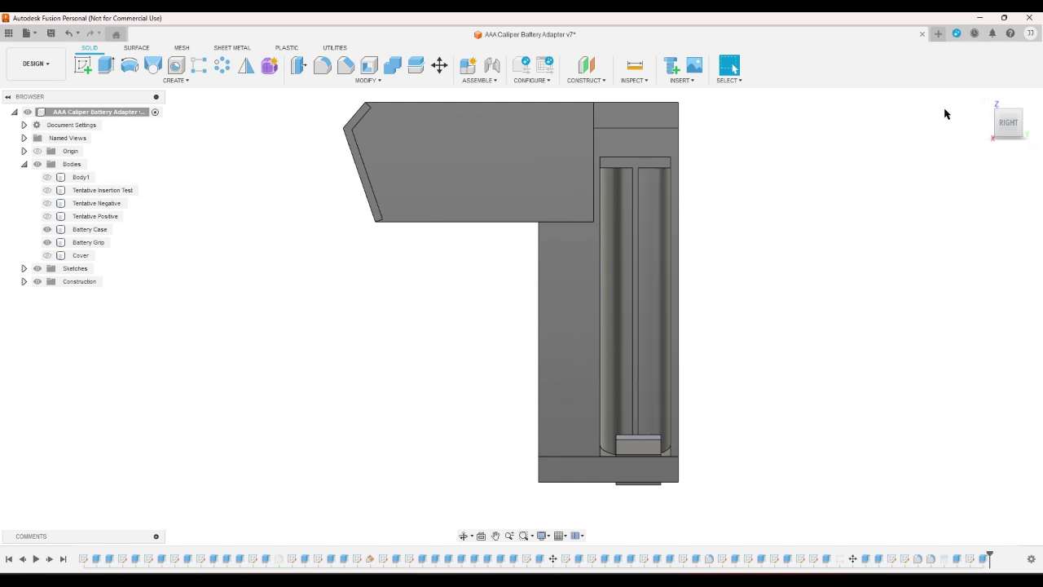
left_click(995, 114)
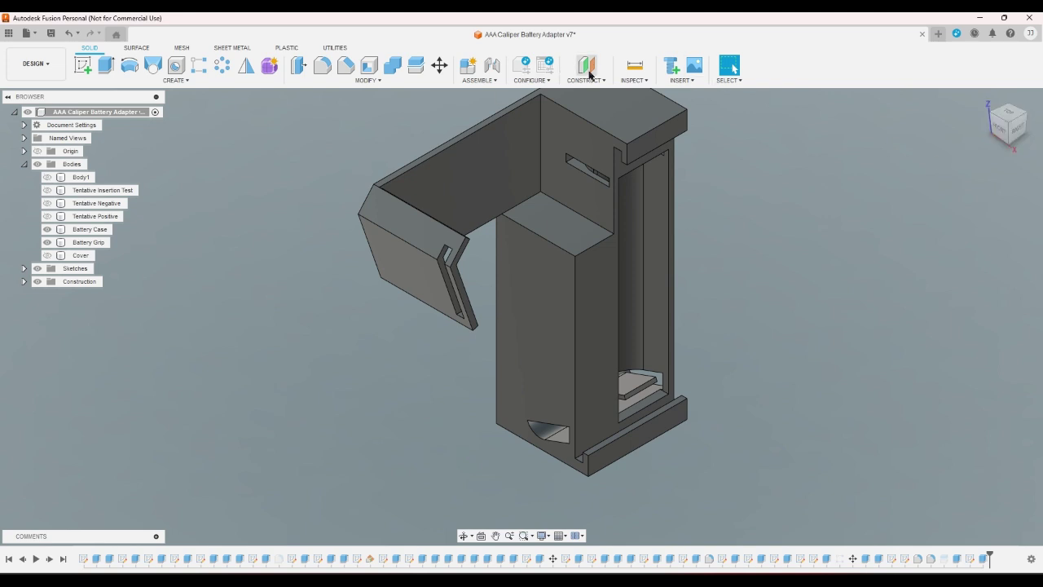
Step: Start a section analysis on the battery adapter's bottom face at a -4 mm offset
left_click(676, 80)
left_click(639, 80)
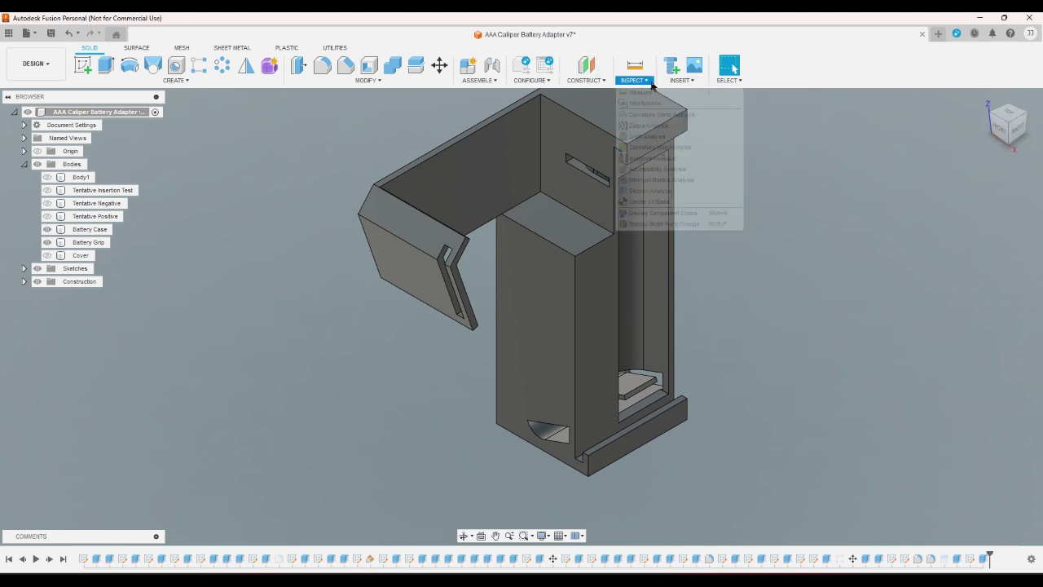
left_click(645, 85)
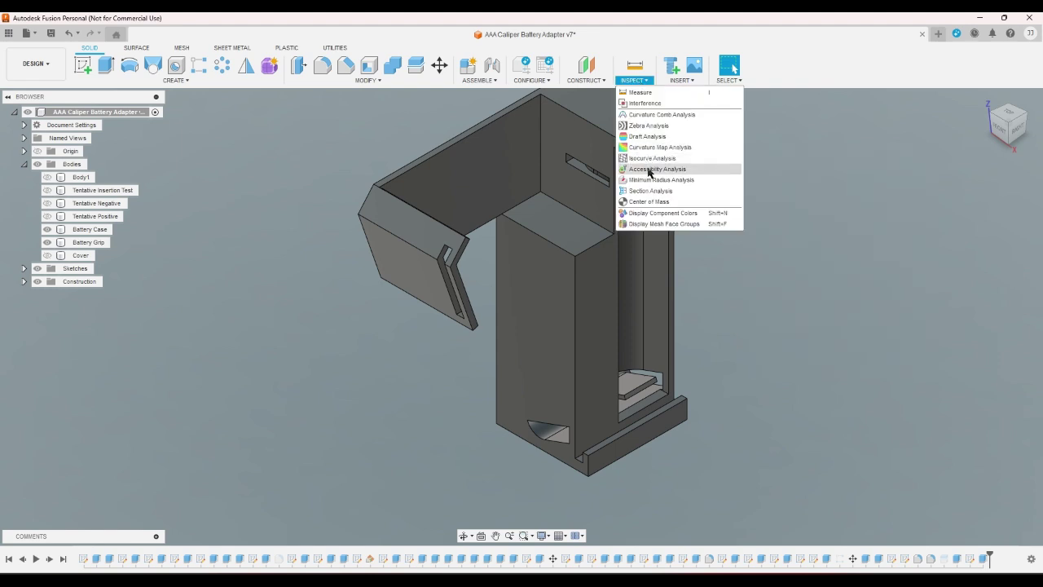
left_click(639, 221)
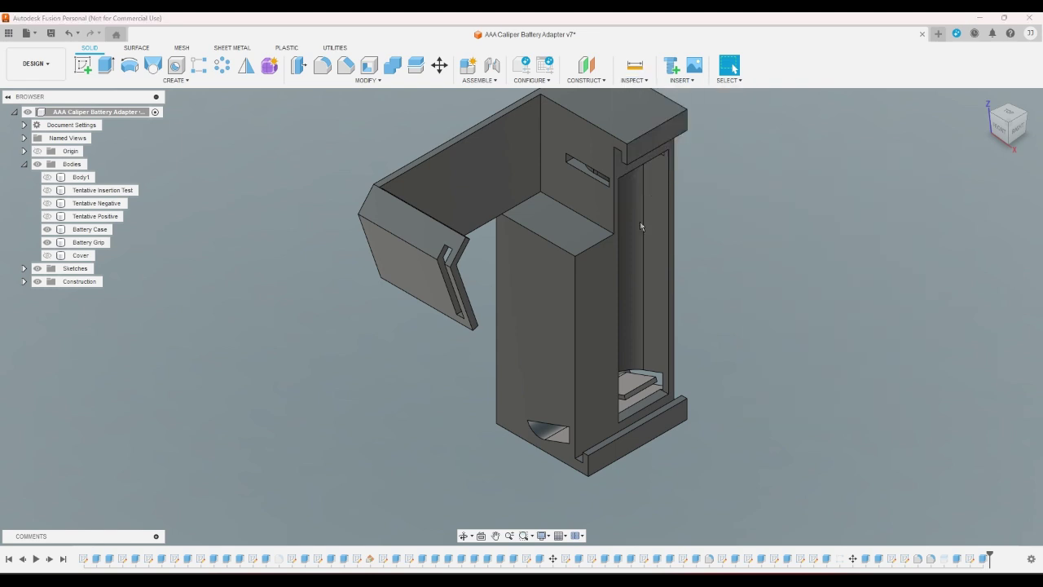
left_click(629, 453)
type("-4")
key("Return")
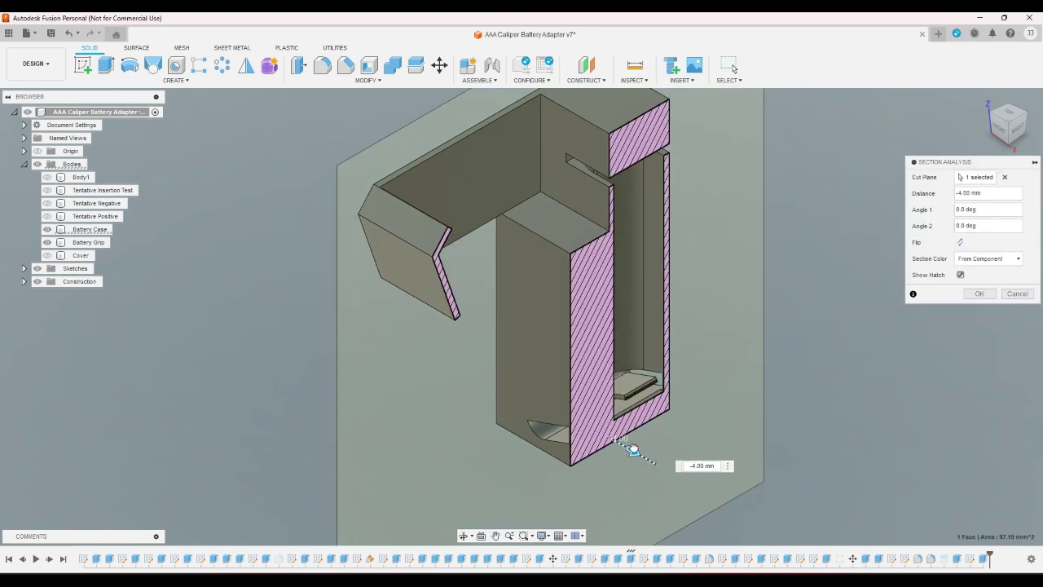
Step: Sweep the section plane deeper, then back to the bottom face, and cancel the analysis
left_click_drag(633, 449, 626, 430)
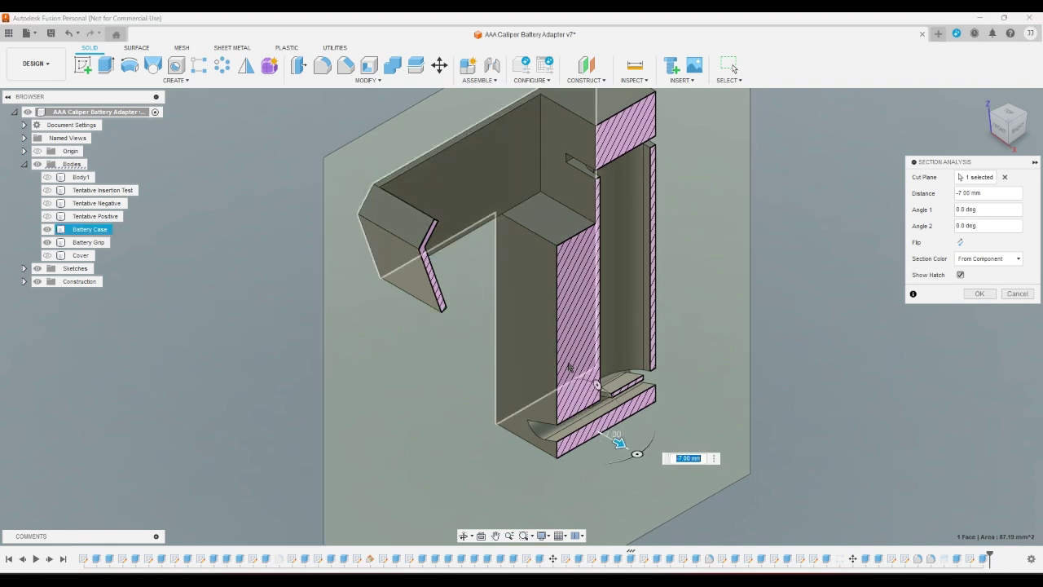
mouse_move(620, 443)
left_mouse_down()
mouse_move(572, 385)
mouse_move(643, 433)
left_mouse_up()
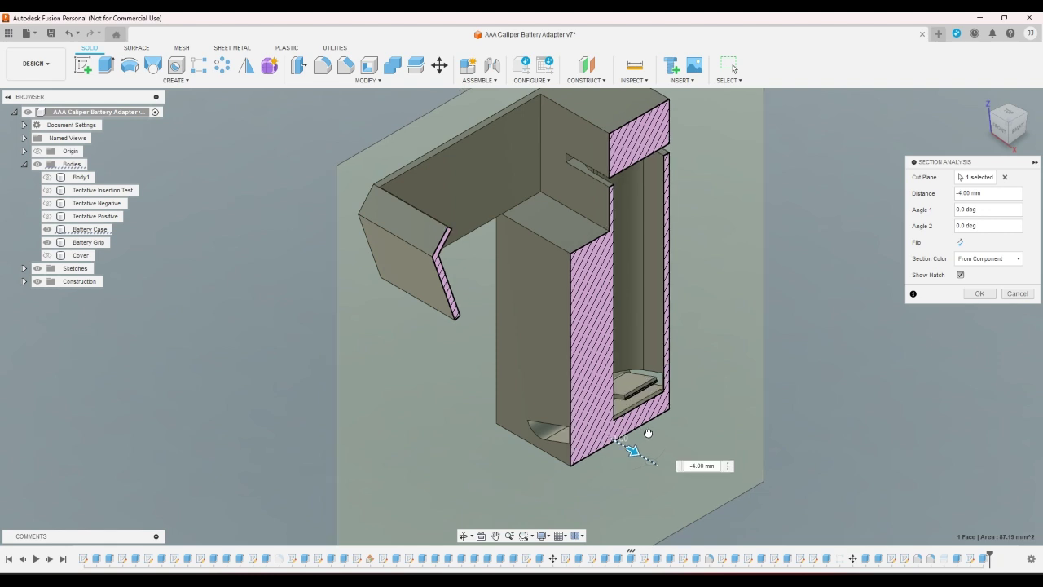
left_click_drag(649, 433, 655, 437)
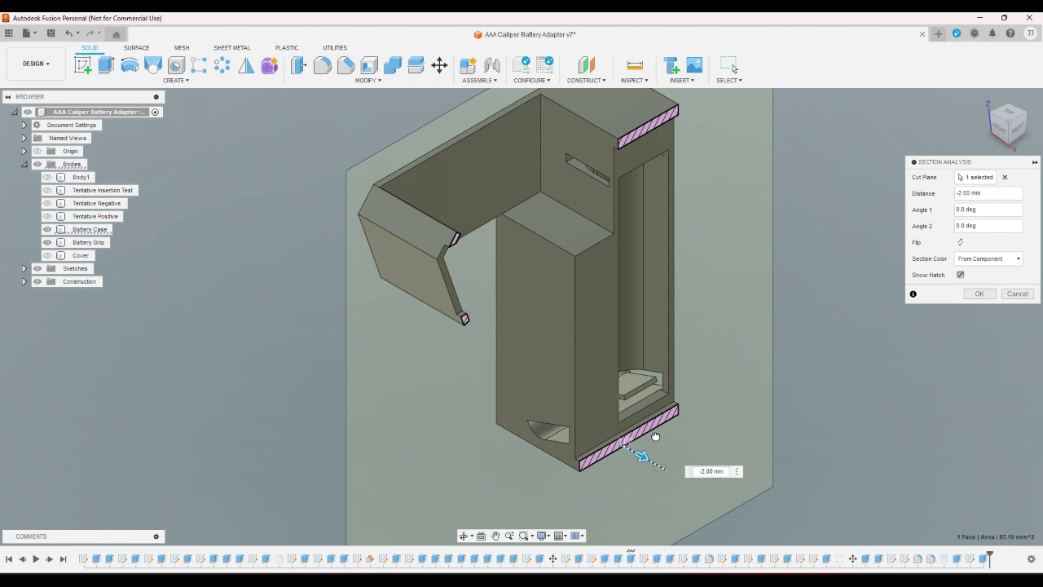
left_click_drag(655, 437, 659, 439)
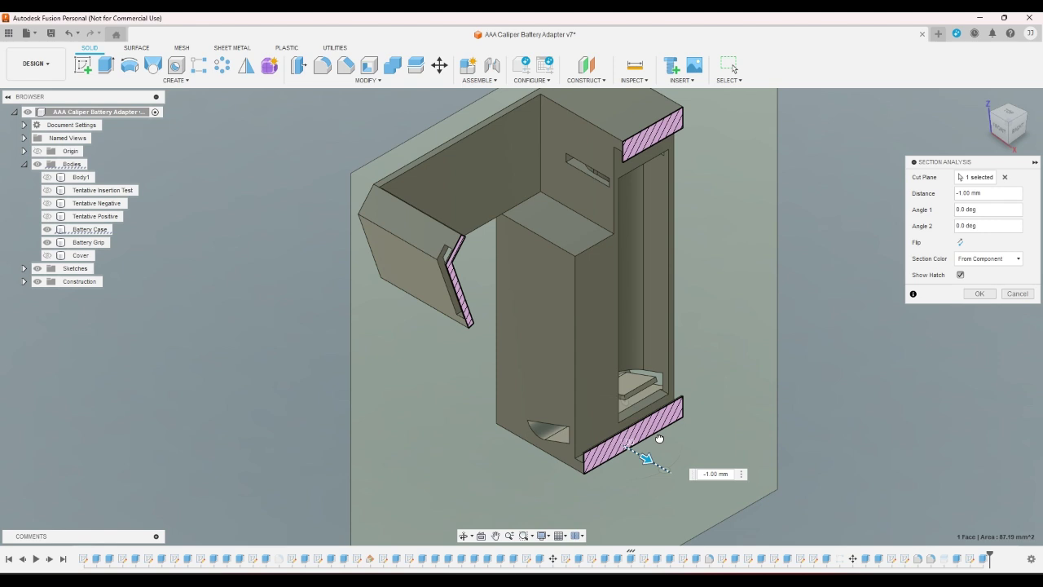
left_click_drag(660, 439, 665, 442)
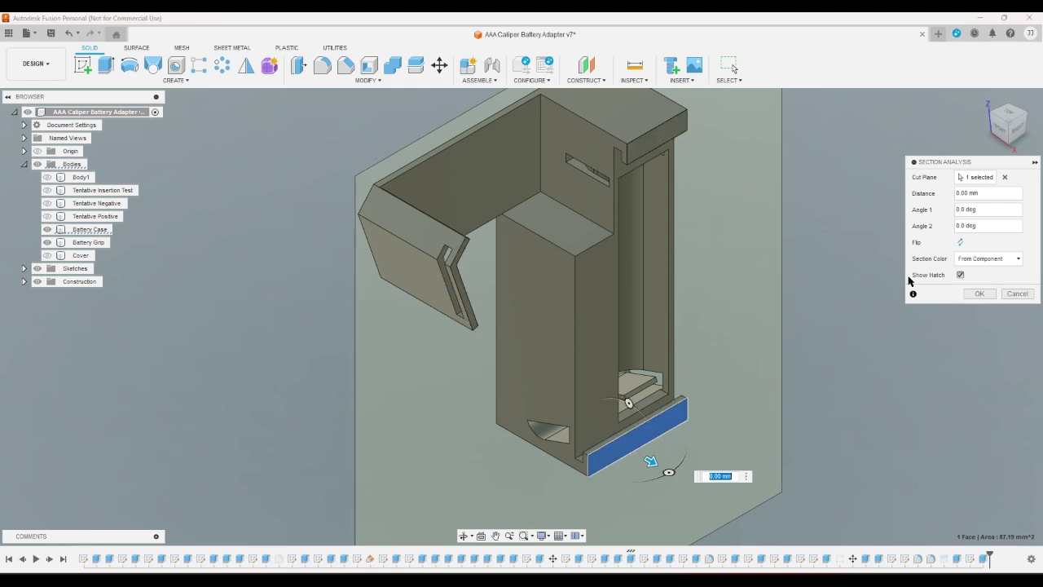
left_click(1008, 116)
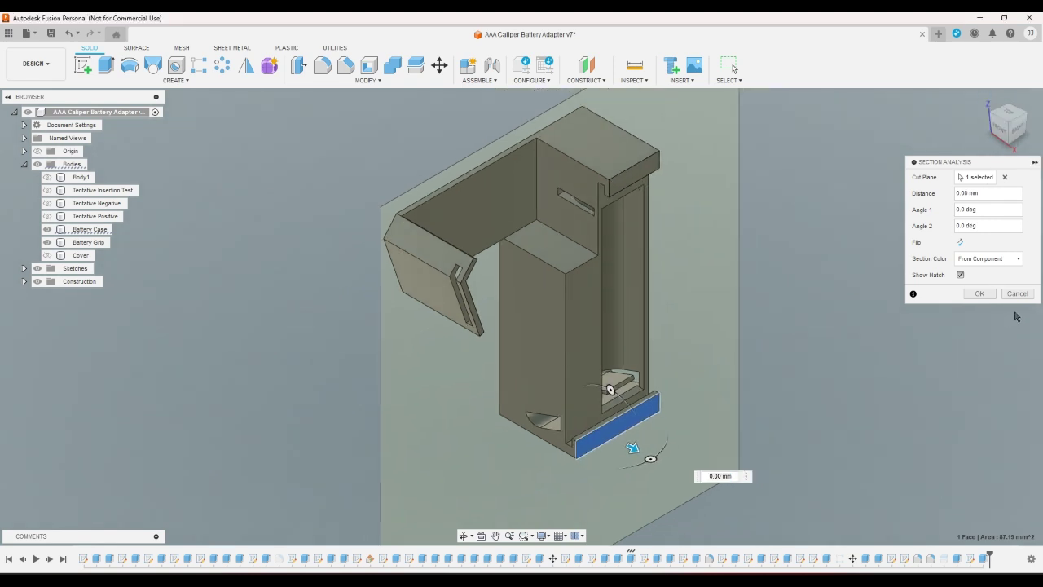
left_click(1017, 293)
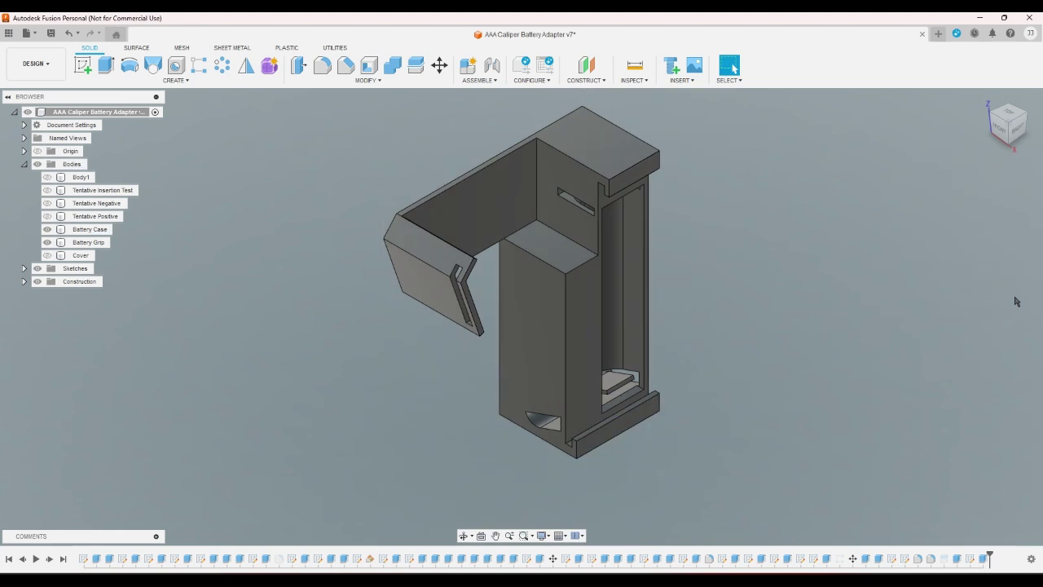
left_click(1004, 132)
left_click_drag(1017, 102, 1014, 105)
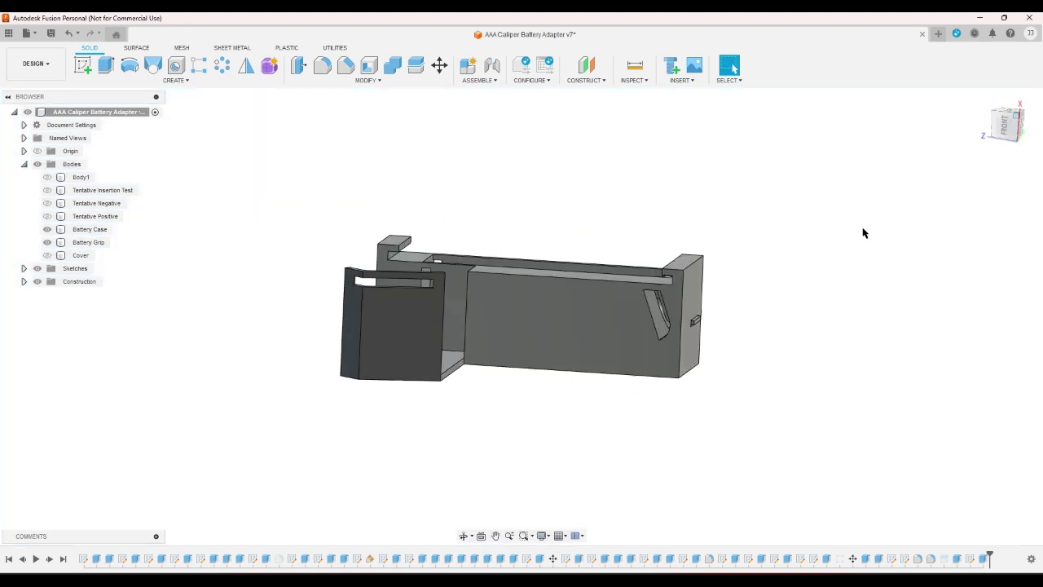
scroll(451, 314, "up", 3)
scroll(615, 318, "up", 3)
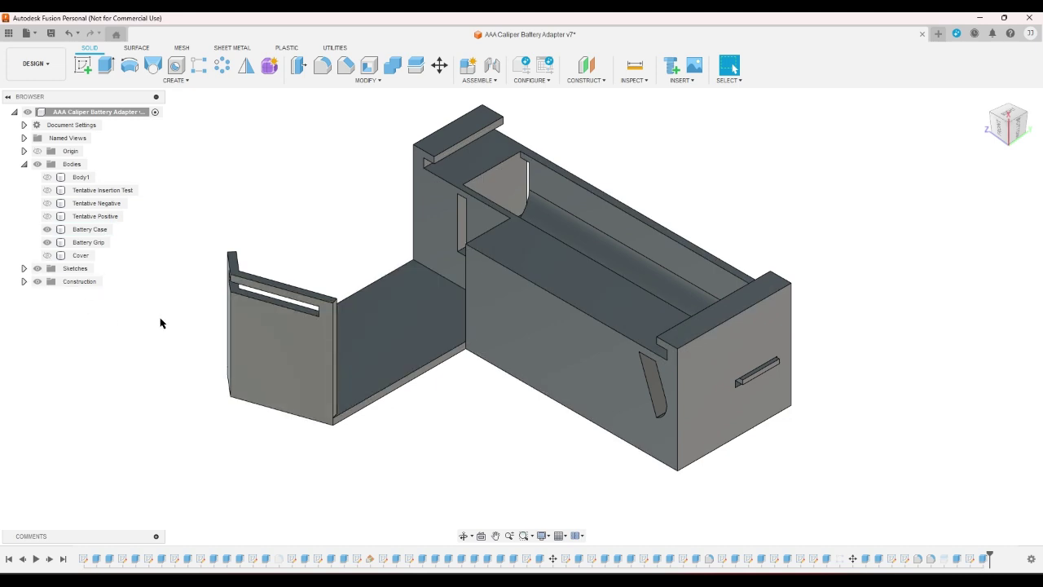
left_click(749, 252)
scroll(515, 159, "up", 3)
scroll(514, 159, "up", 2)
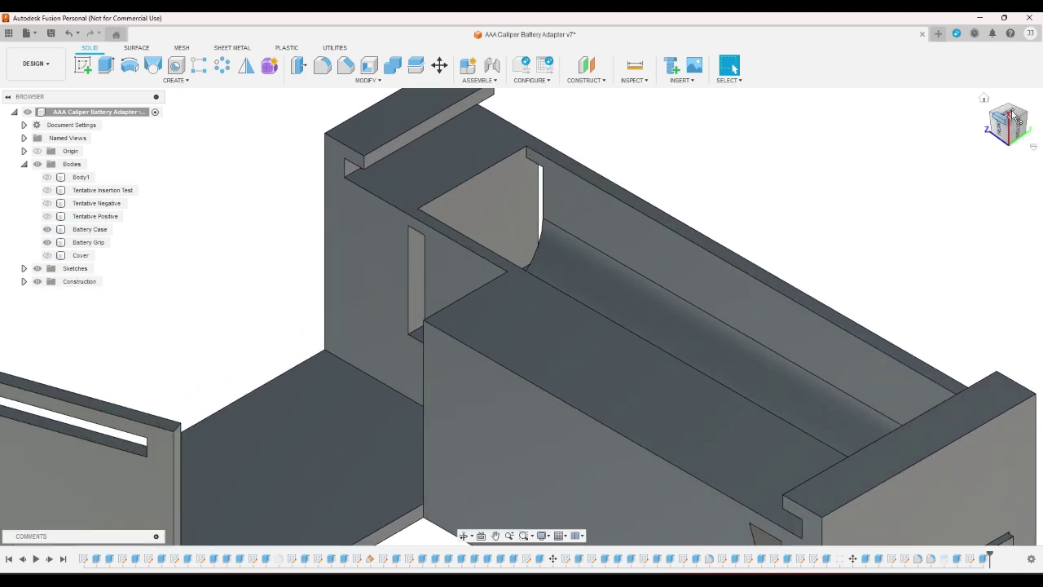
left_click(1032, 117)
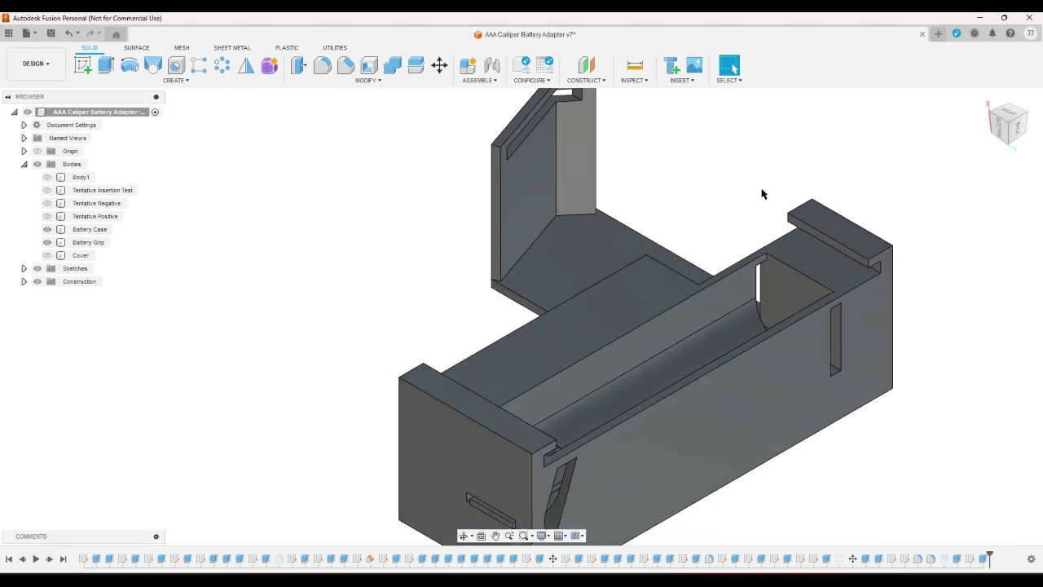
left_click(1020, 130)
scroll(491, 262, "up", 2)
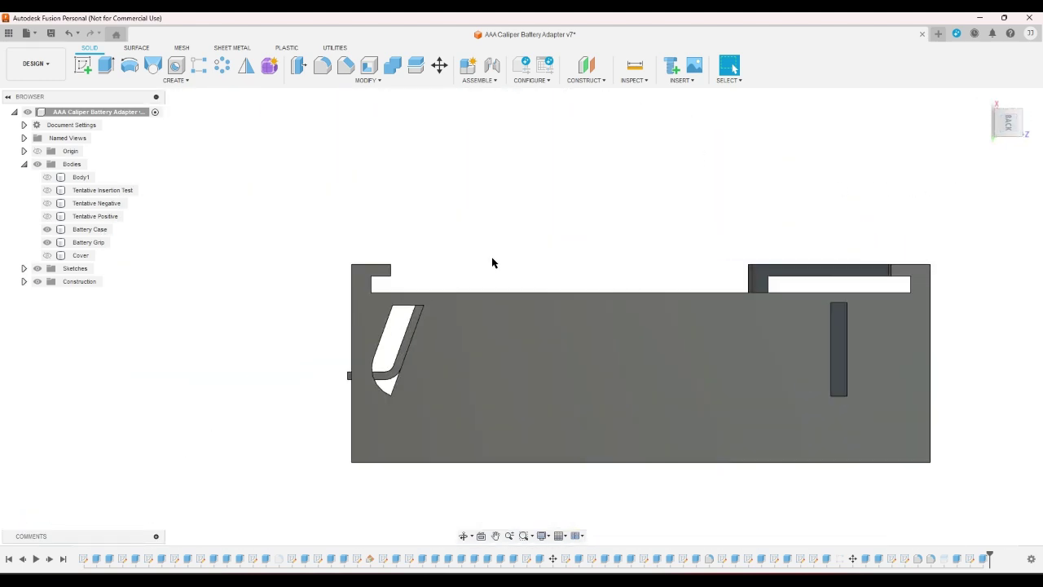
left_click(83, 65)
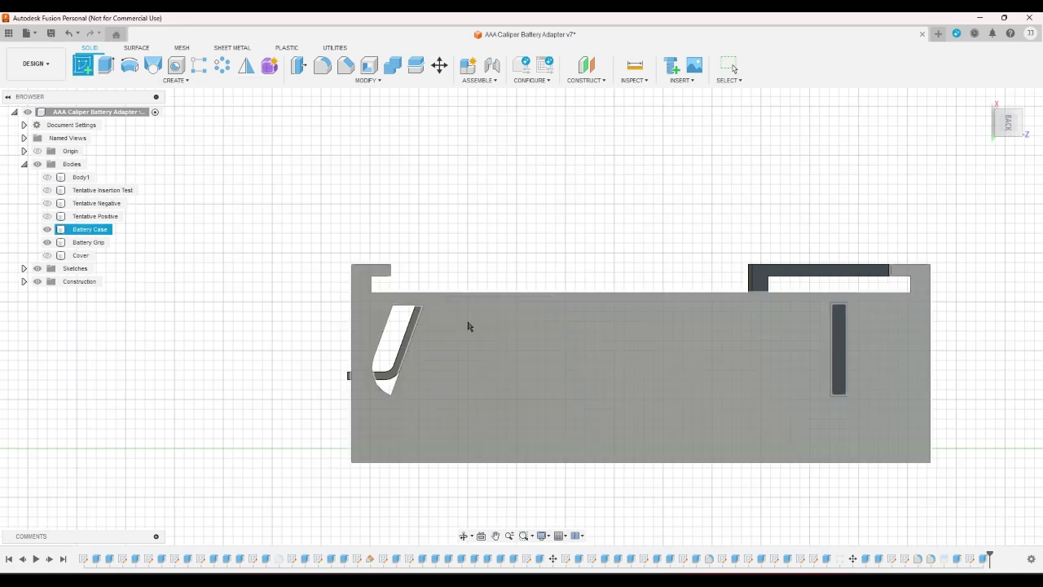
left_click(519, 365)
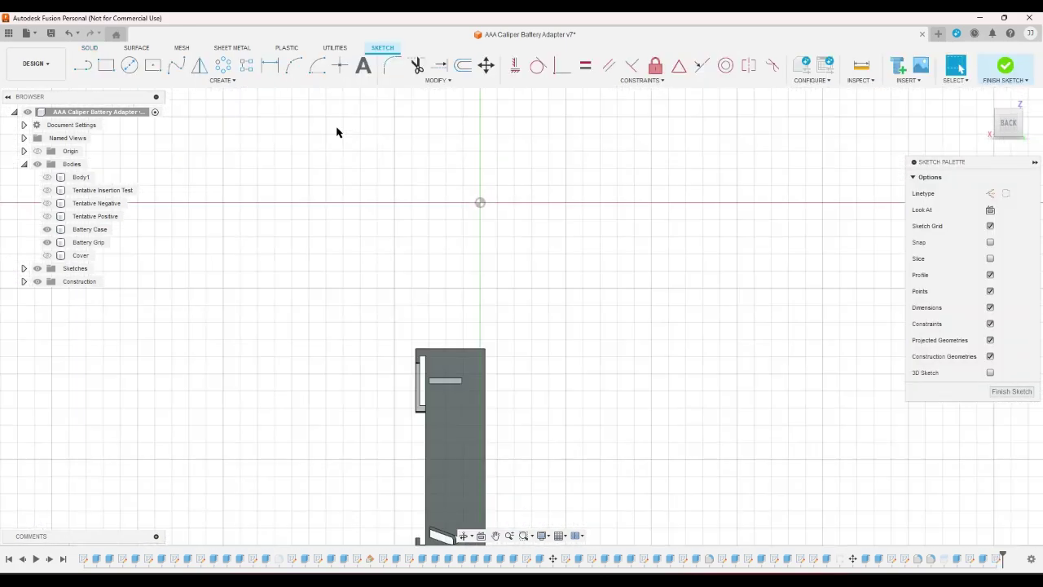
key("d")
scroll(407, 497, "up", 1)
scroll(430, 425, "up", 3)
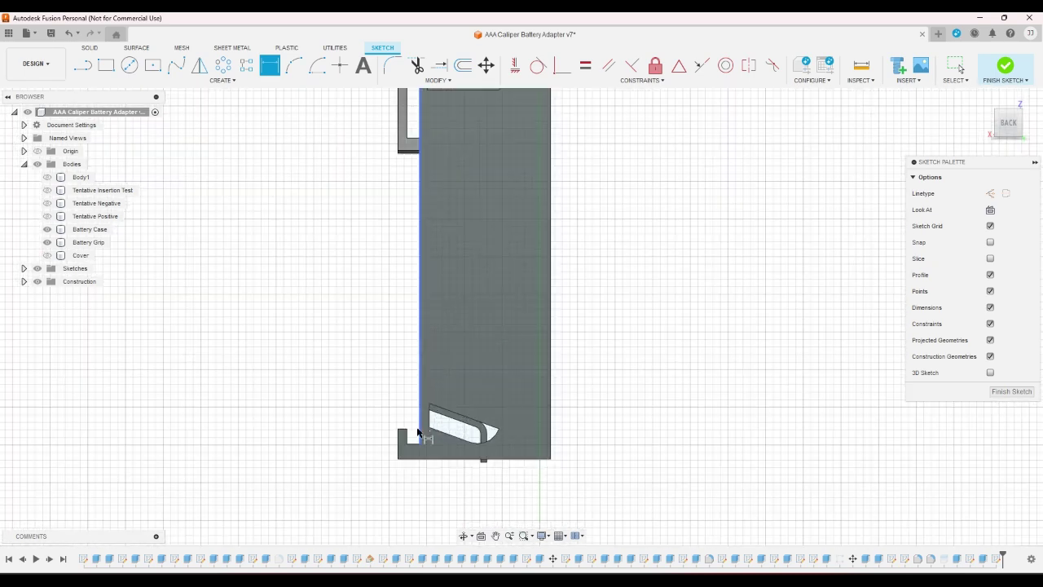
left_click(431, 420)
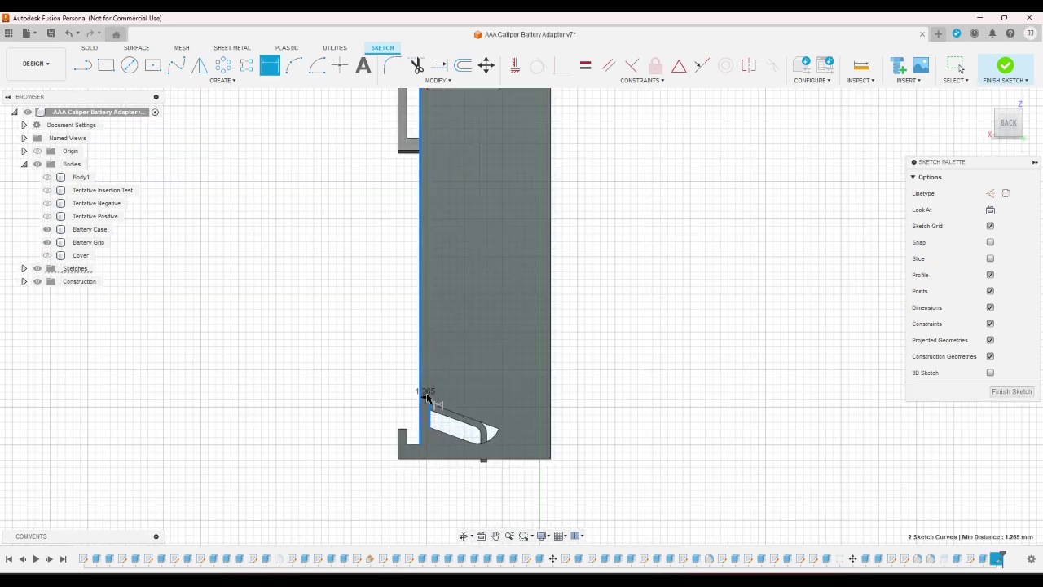
right_click(437, 379)
left_click(394, 383)
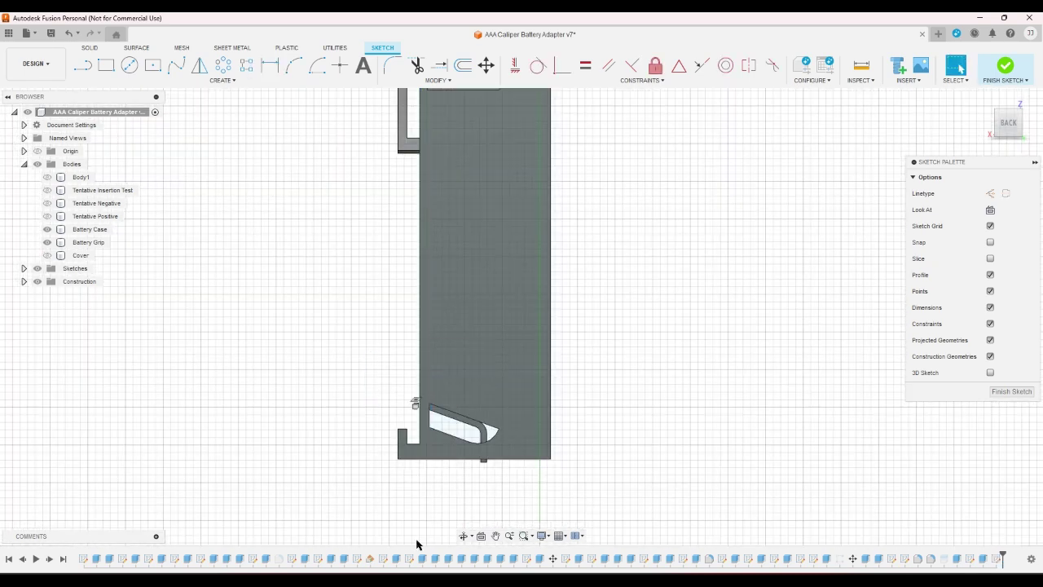
left_click(68, 33)
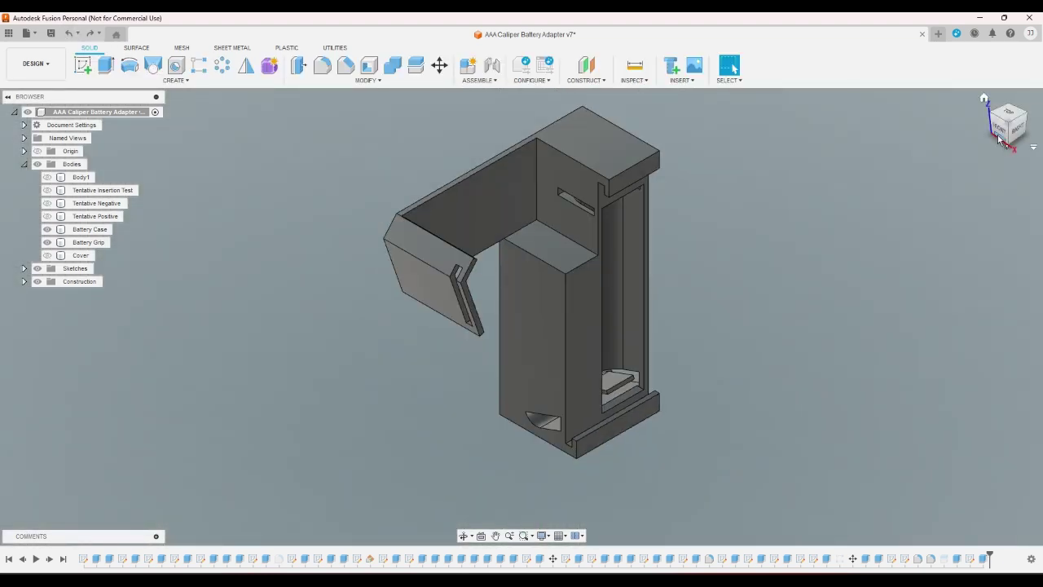
left_click(999, 129)
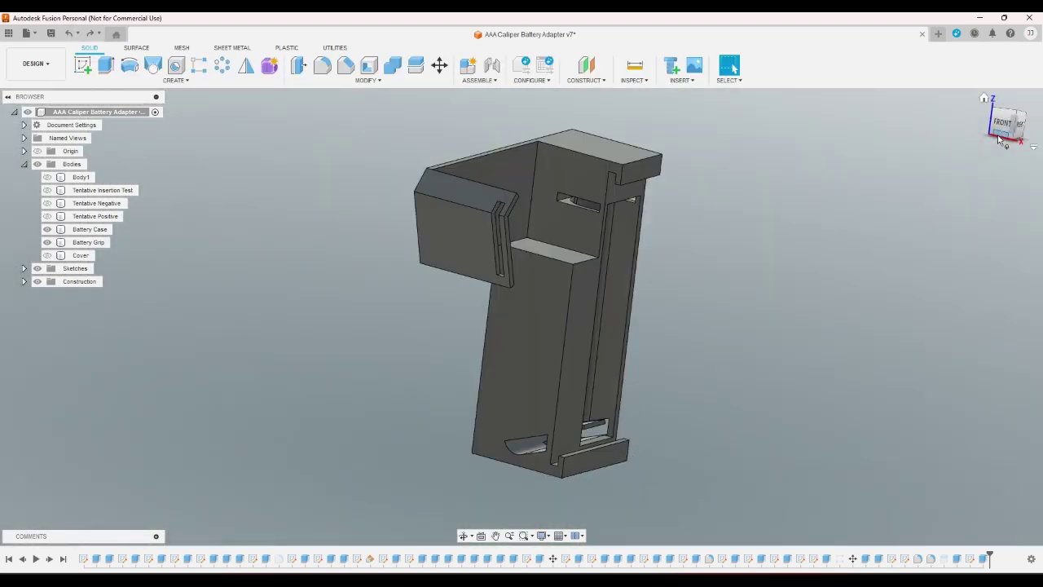
left_click(984, 99)
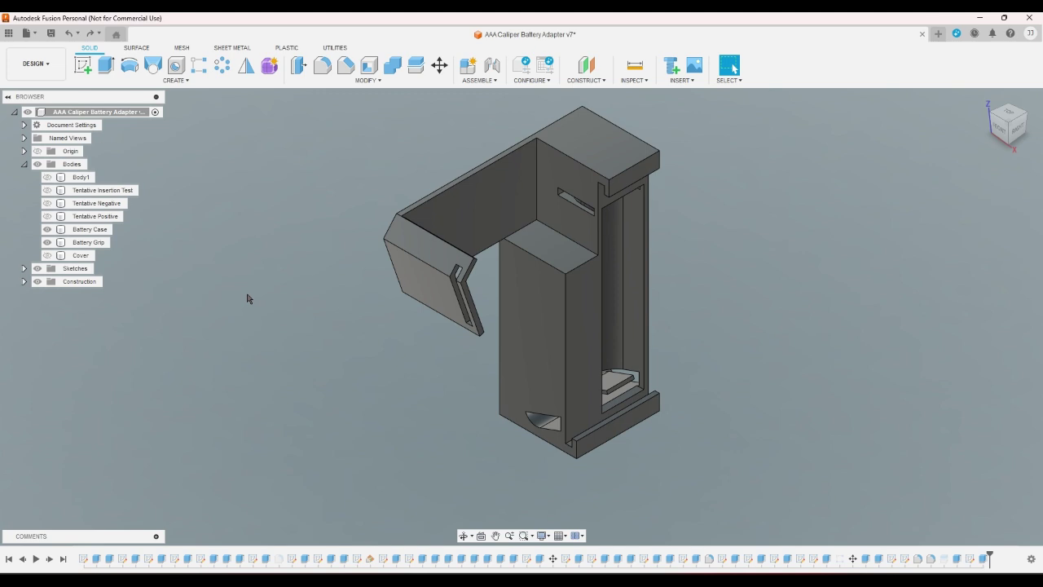
Step: Save the Battery Case body as a 3MF mesh, replacing the existing Battery Case.3mf
right_click(81, 216)
left_click(85, 231)
right_click(85, 232)
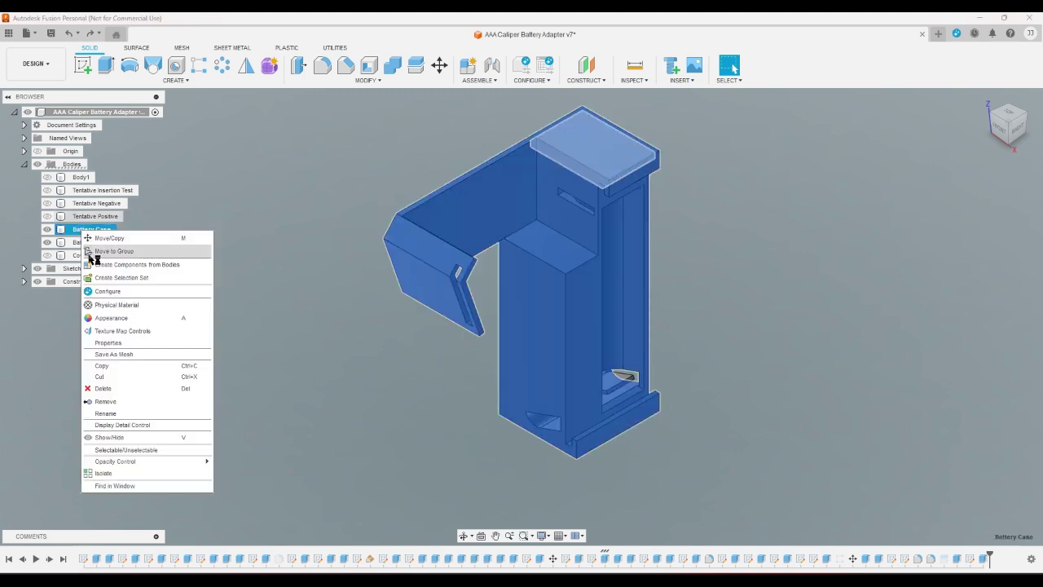
left_click(128, 348)
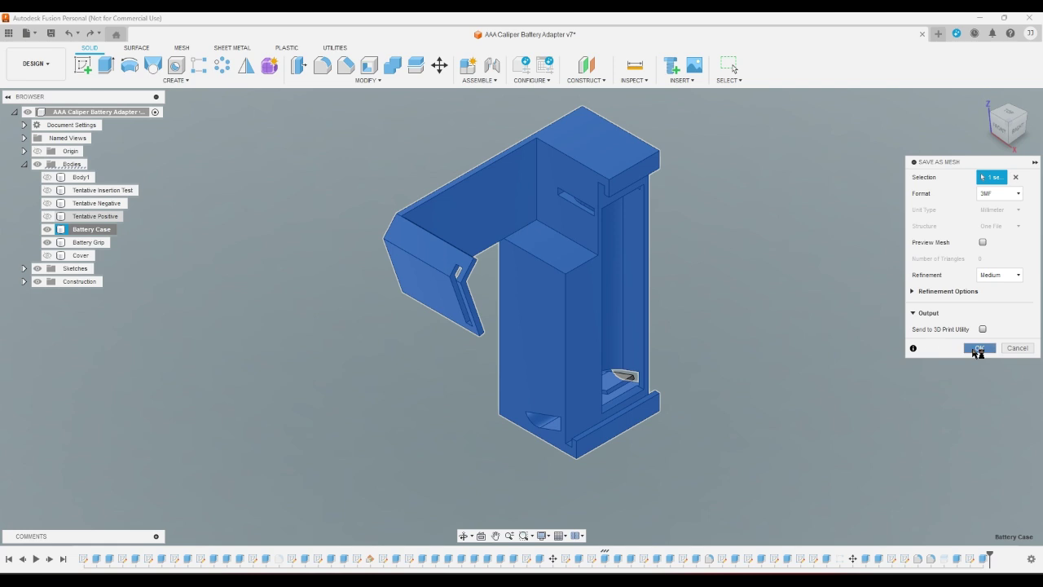
left_click(977, 350)
left_click(691, 377)
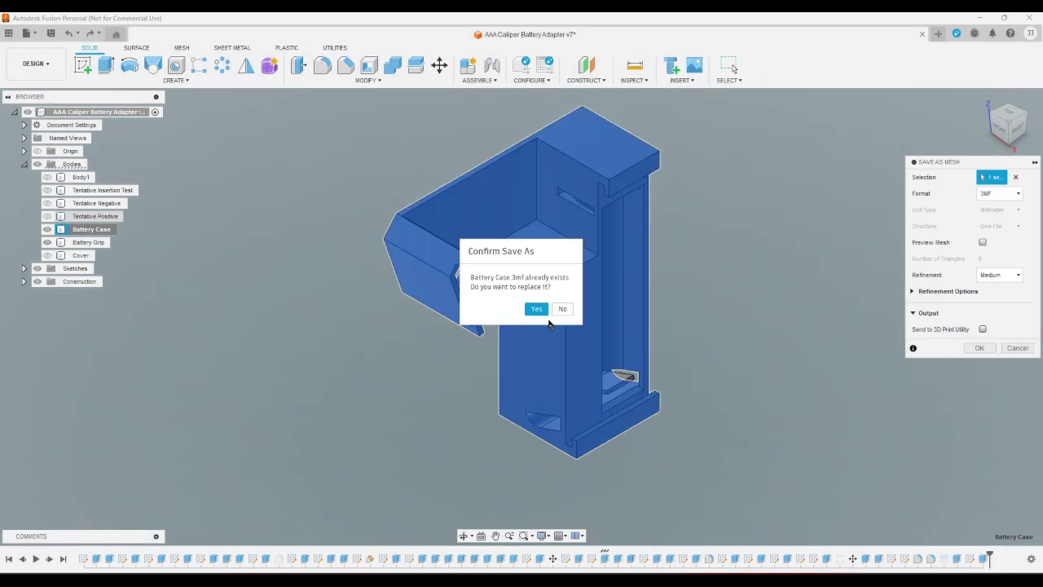
left_click(537, 310)
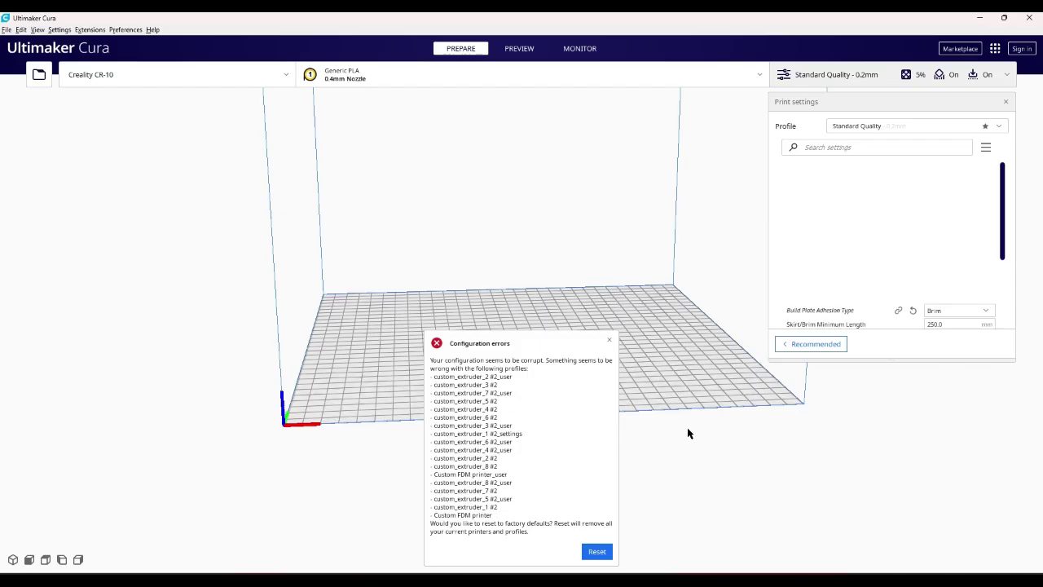
Step: Dismiss the configuration errors prompt, then load and select Battery Case.3mf
left_click(607, 342)
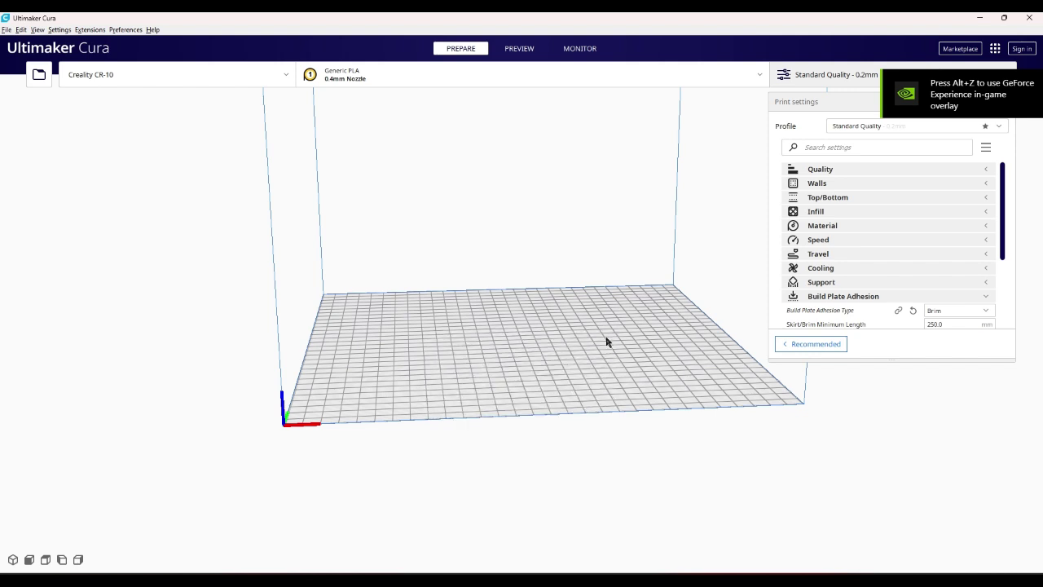
left_click(38, 74)
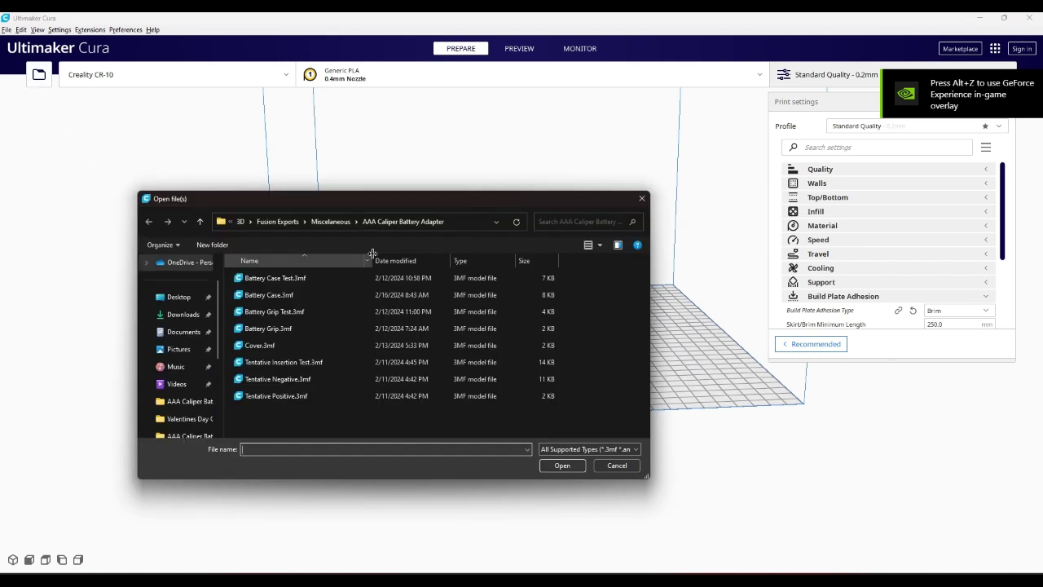
double_click(313, 294)
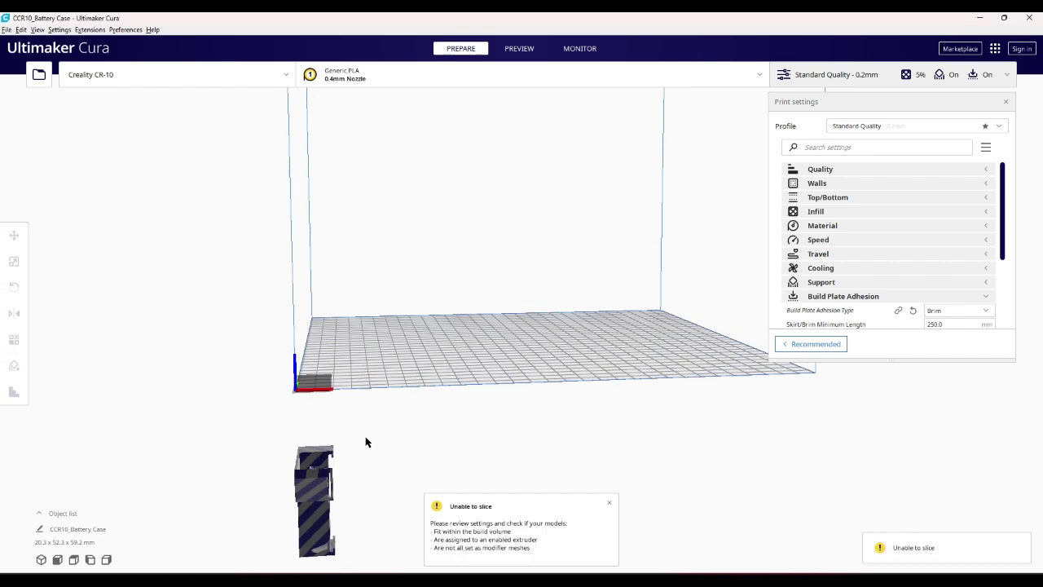
right_click_drag(366, 437, 512, 345)
left_click(512, 345)
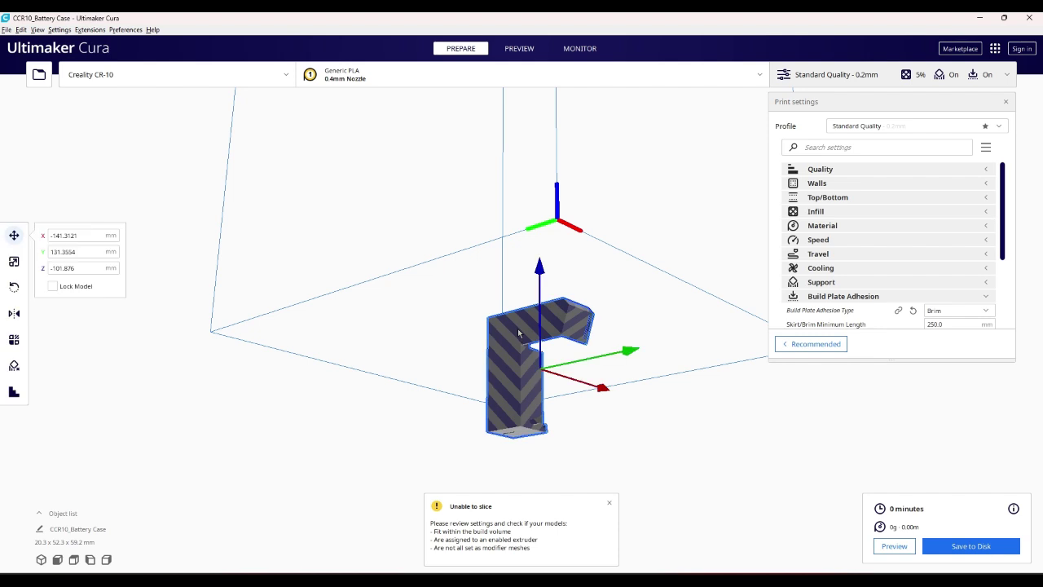
Step: Lay the Battery Case model flat with the Rotate tool
key("r")
left_click(528, 334)
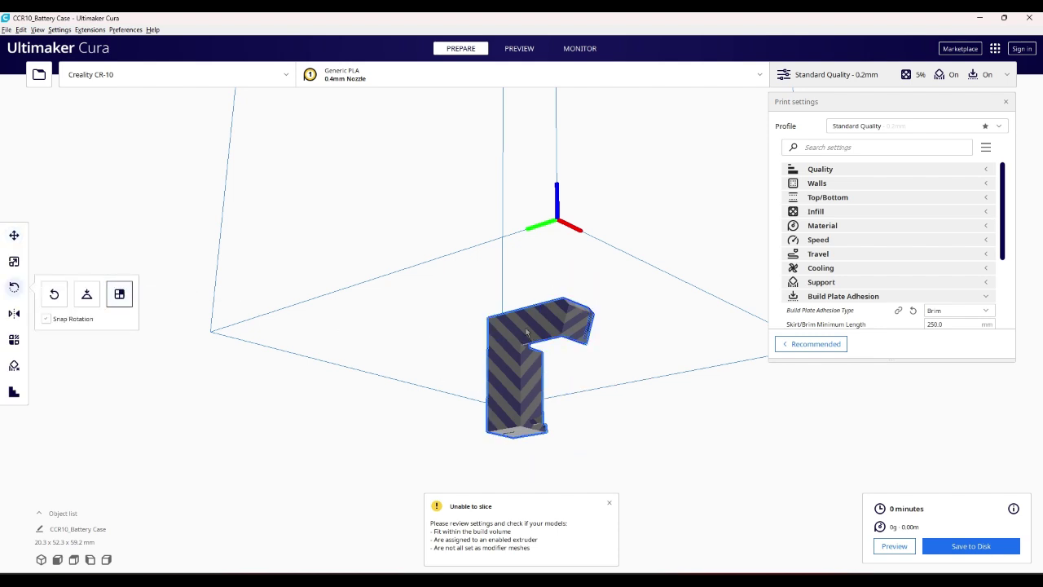
right_click(445, 329)
key("Escape")
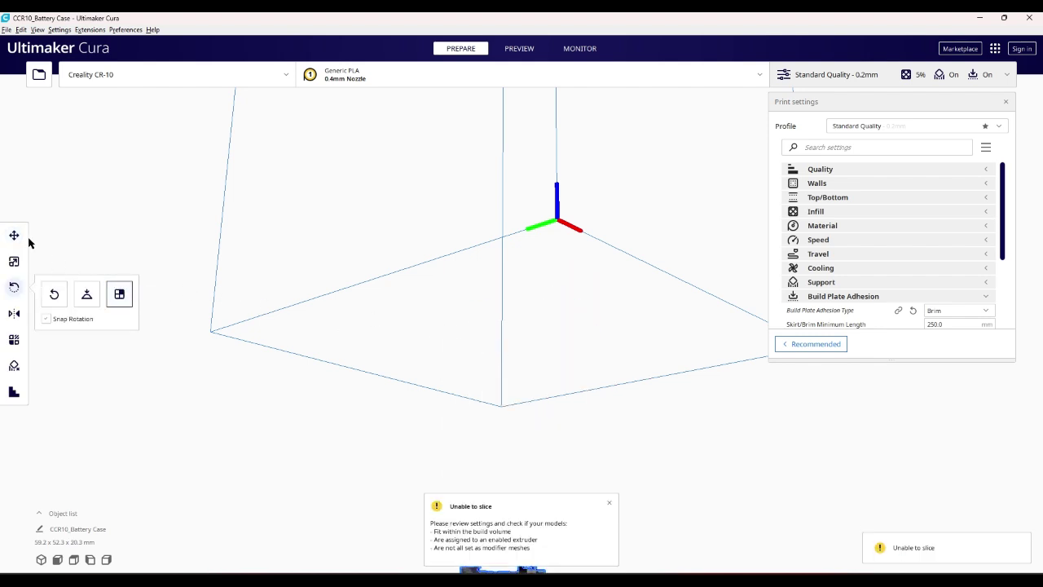
Step: Drag the model's Z position onto the build plate and show the sliced preview
left_click(23, 238)
mouse_move(481, 295)
right_mouse_down()
mouse_move(398, 325)
mouse_move(374, 319)
right_mouse_up()
scroll(550, 410, "down", 2)
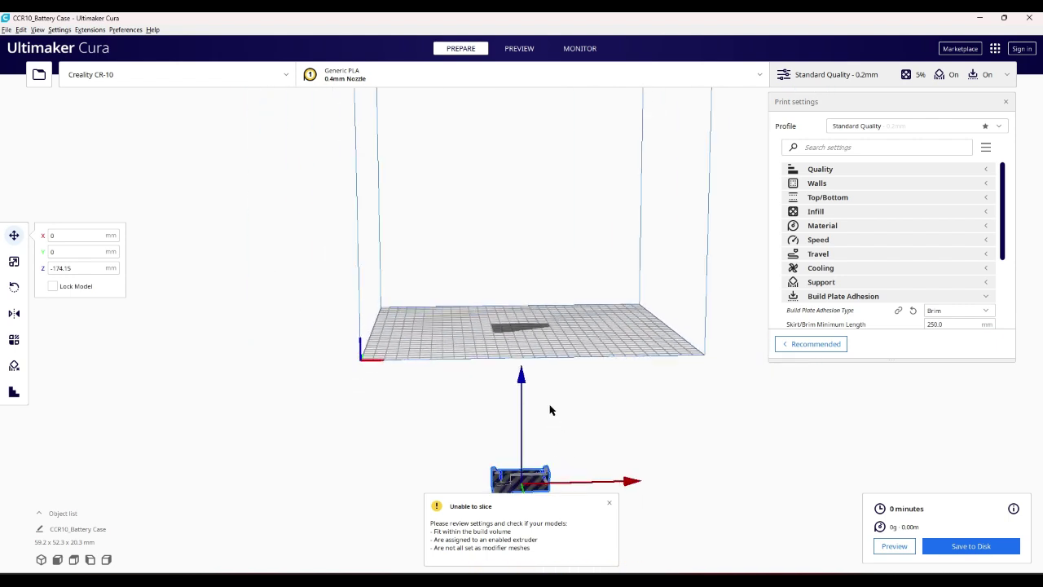
mouse_move(522, 379)
left_mouse_down()
mouse_move(534, 216)
mouse_move(576, 209)
left_mouse_up()
mouse_move(575, 209)
right_mouse_down()
mouse_move(486, 203)
mouse_move(515, 67)
right_mouse_up()
left_click(519, 49)
scroll(578, 286, "up", 3)
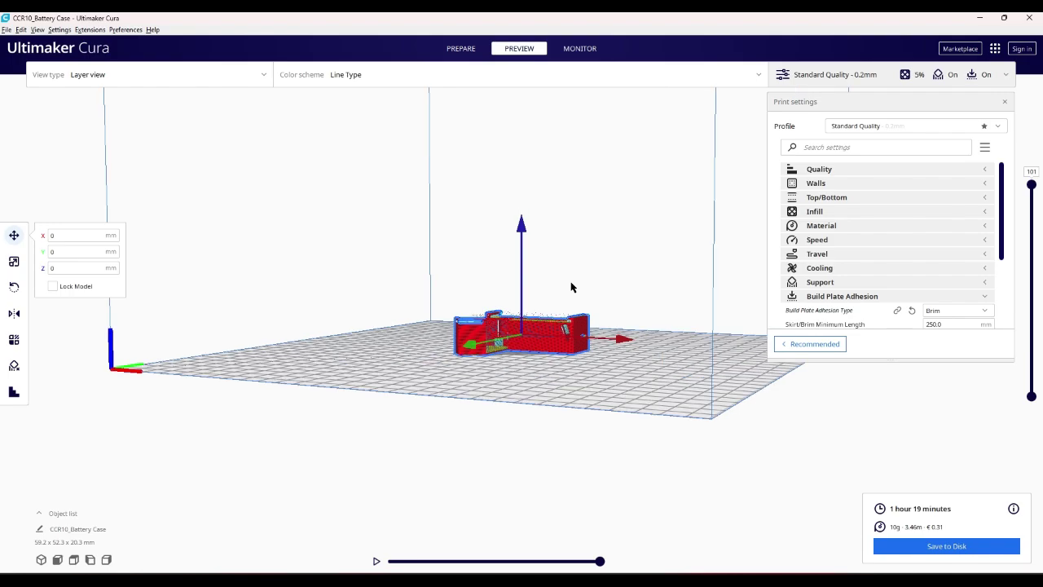
scroll(573, 286, "up", 3)
scroll(572, 286, "up", 3)
mouse_move(576, 294)
right_mouse_down()
mouse_move(622, 381)
mouse_move(628, 356)
mouse_move(479, 323)
mouse_move(371, 347)
mouse_move(405, 342)
right_mouse_up()
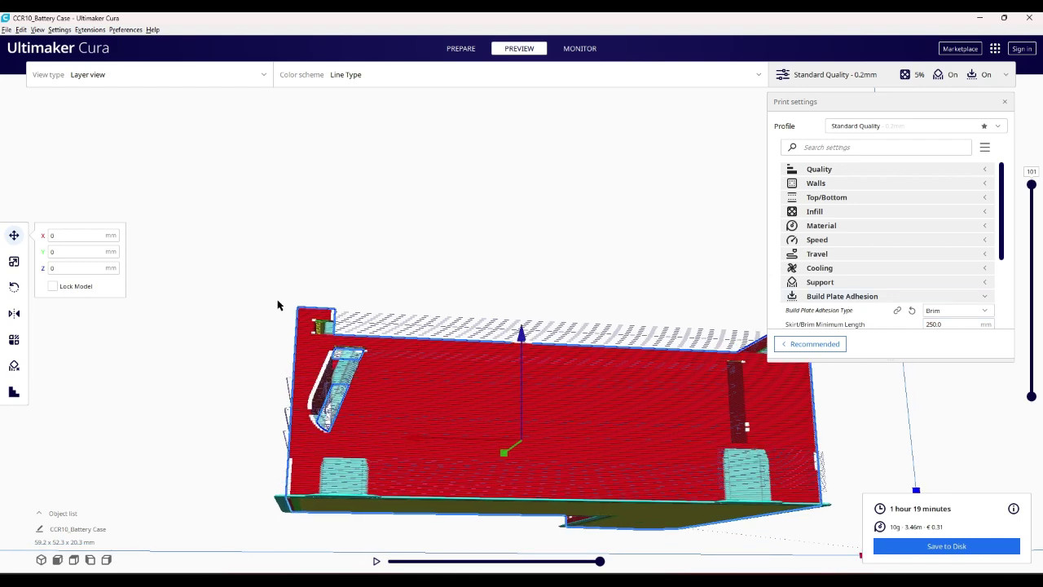
Step: Add a support blocker on the battery case's end face, then deselect the model
left_click(14, 365)
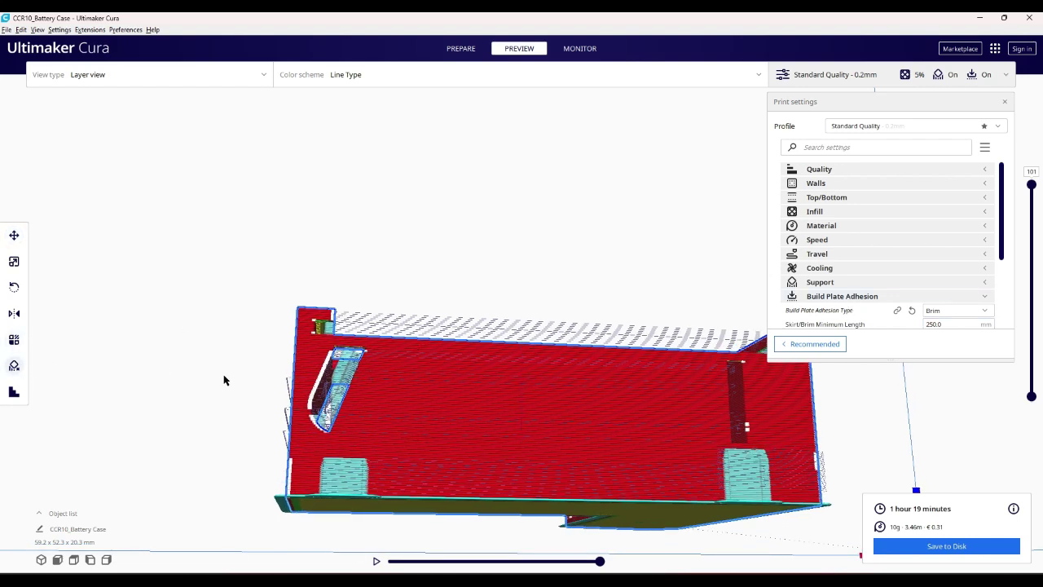
mouse_move(225, 379)
right_mouse_down()
mouse_move(365, 376)
mouse_move(463, 354)
right_mouse_up()
left_click(536, 337)
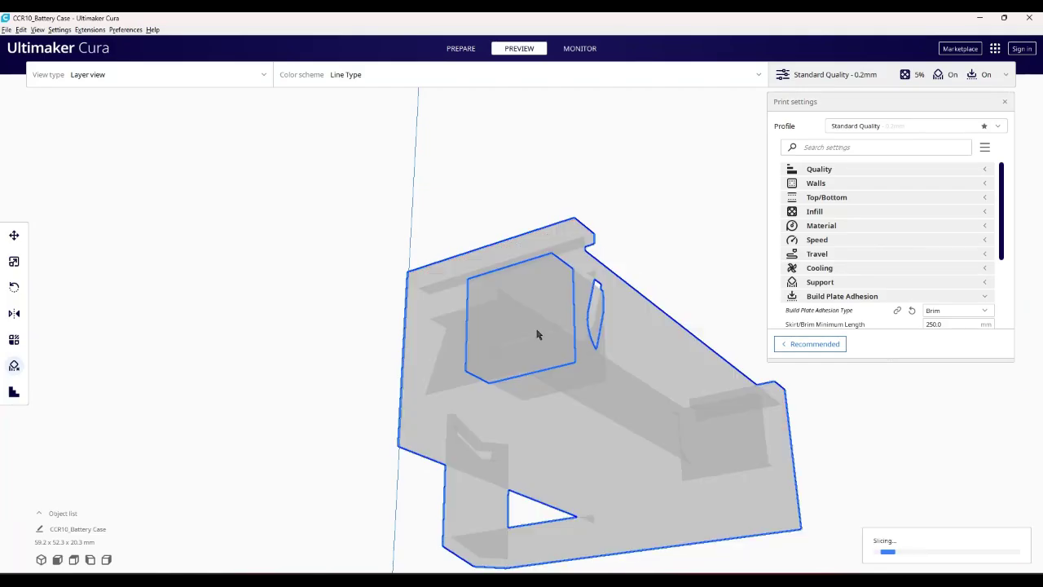
mouse_move(582, 333)
right_mouse_down()
mouse_move(501, 354)
mouse_move(505, 391)
mouse_move(400, 396)
mouse_move(471, 348)
mouse_move(404, 325)
mouse_move(258, 321)
mouse_move(286, 351)
mouse_move(345, 361)
mouse_move(400, 353)
mouse_move(405, 391)
mouse_move(479, 404)
right_mouse_up()
left_click(515, 281)
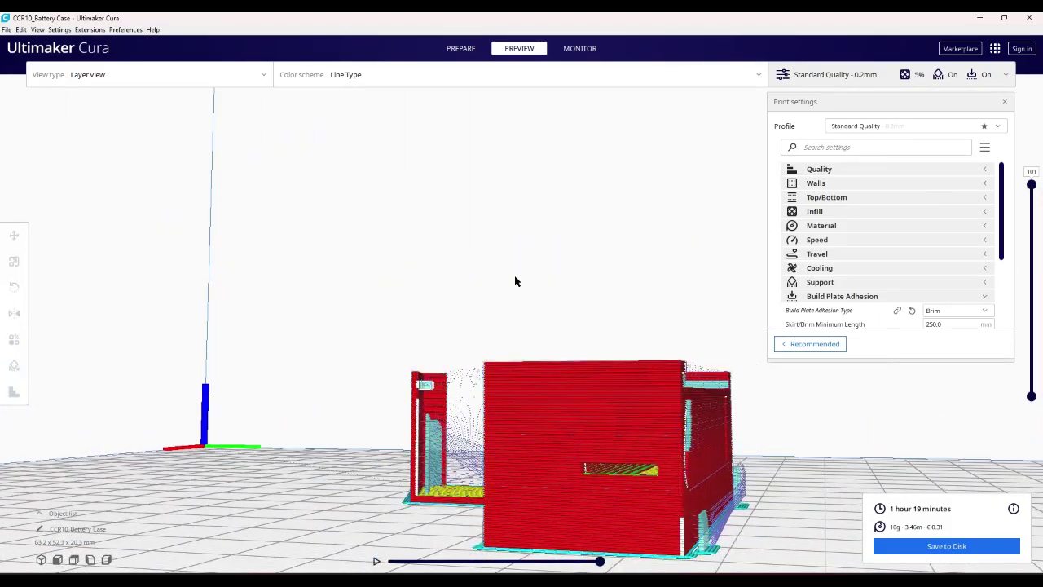
Step: Scale the support blocker non-uniformly to about 159% along Y
left_click(445, 50)
left_click(622, 445)
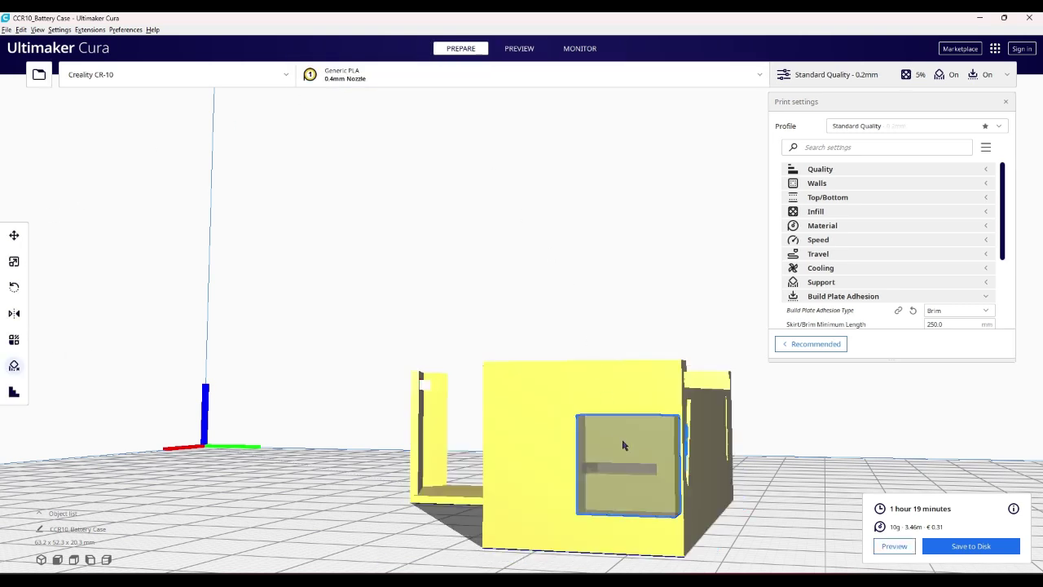
left_click(15, 263)
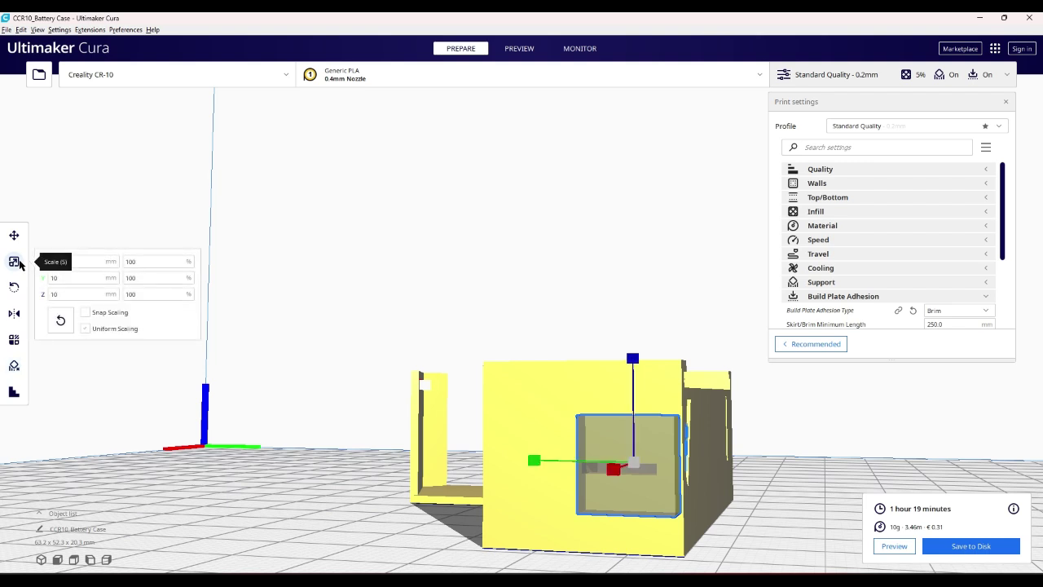
left_click(85, 328)
mouse_move(533, 461)
left_mouse_down()
mouse_move(315, 444)
mouse_move(295, 456)
left_mouse_up()
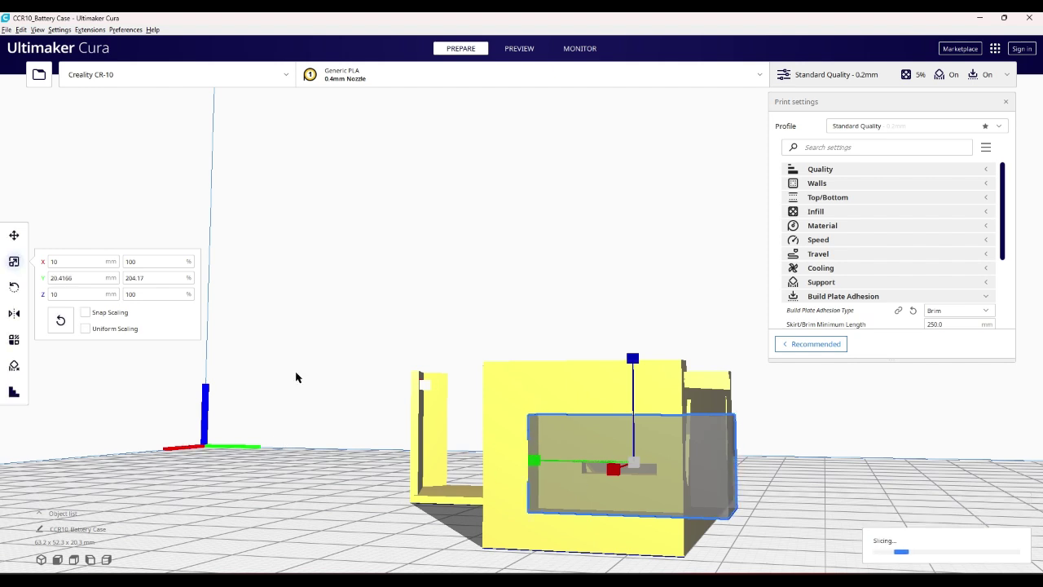
Step: Slide the blocker sideways over the slot, then widen it further and make it taller
left_click(14, 234)
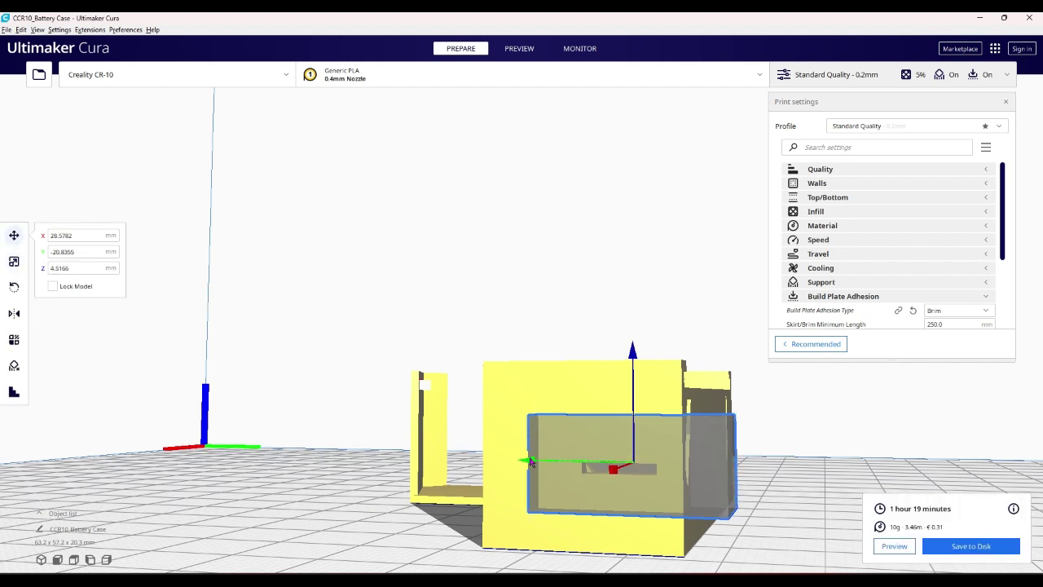
left_click_drag(530, 462, 493, 458)
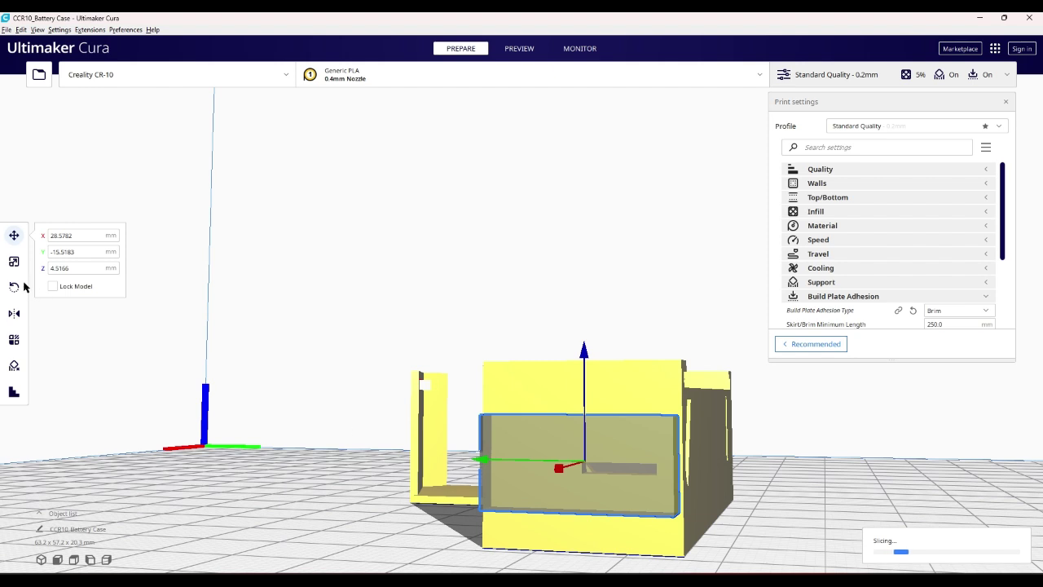
left_click(14, 261)
left_click_drag(488, 461, 430, 453)
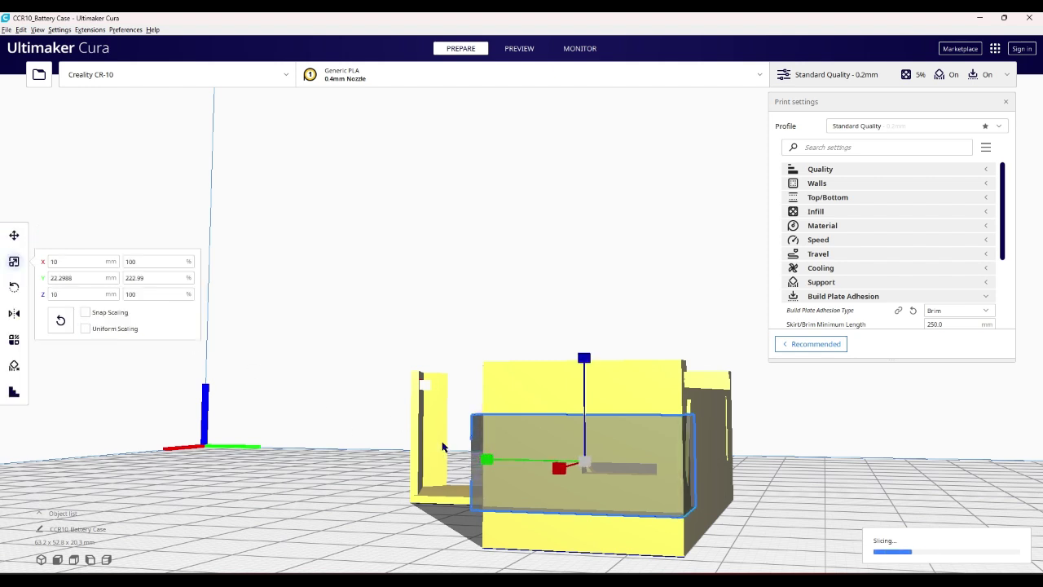
left_click_drag(583, 359, 570, 287)
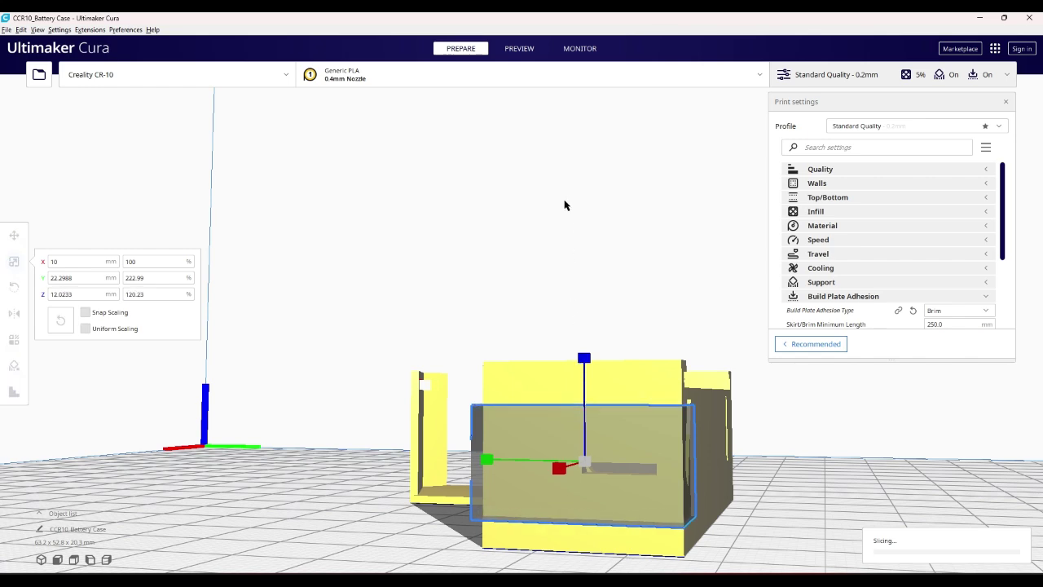
Step: Raise the blocker slightly, shift it along X over the slot, and view the sliced preview
left_click(14, 235)
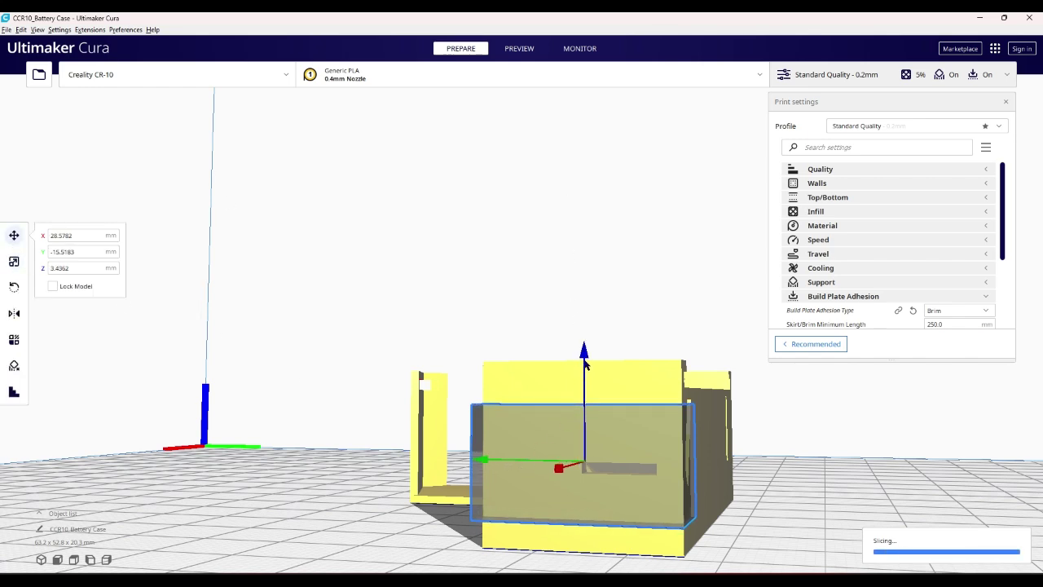
left_click_drag(574, 404, 580, 399)
scroll(580, 400, "up", 3)
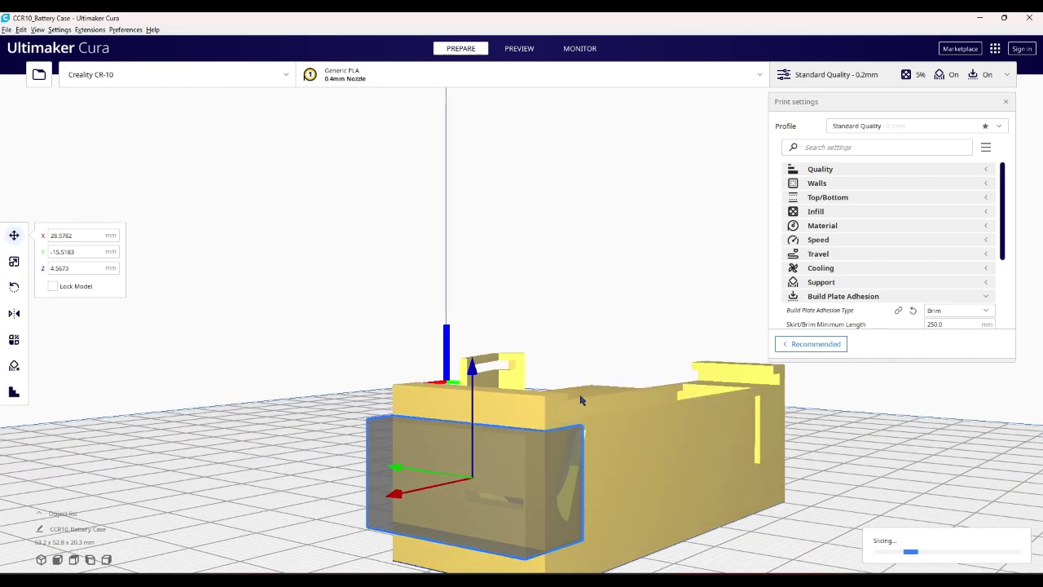
right_click_drag(580, 400, 489, 391)
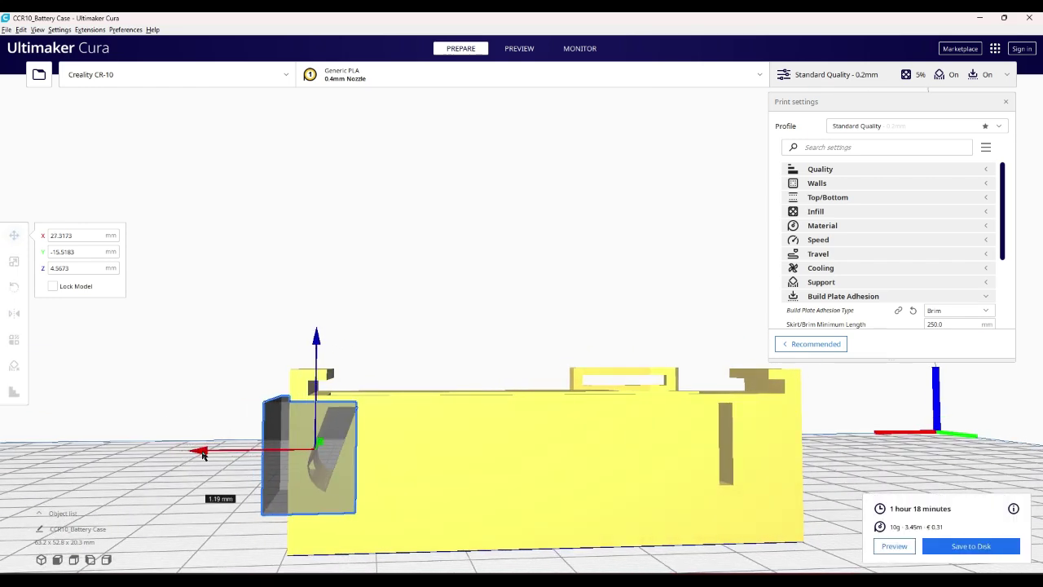
left_click_drag(189, 454, 213, 454)
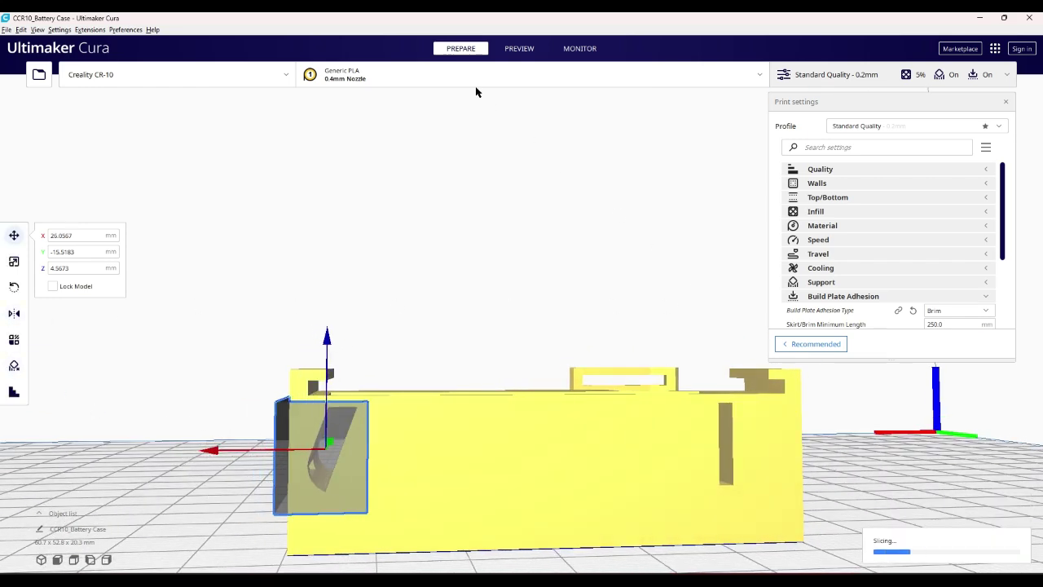
left_click(517, 51)
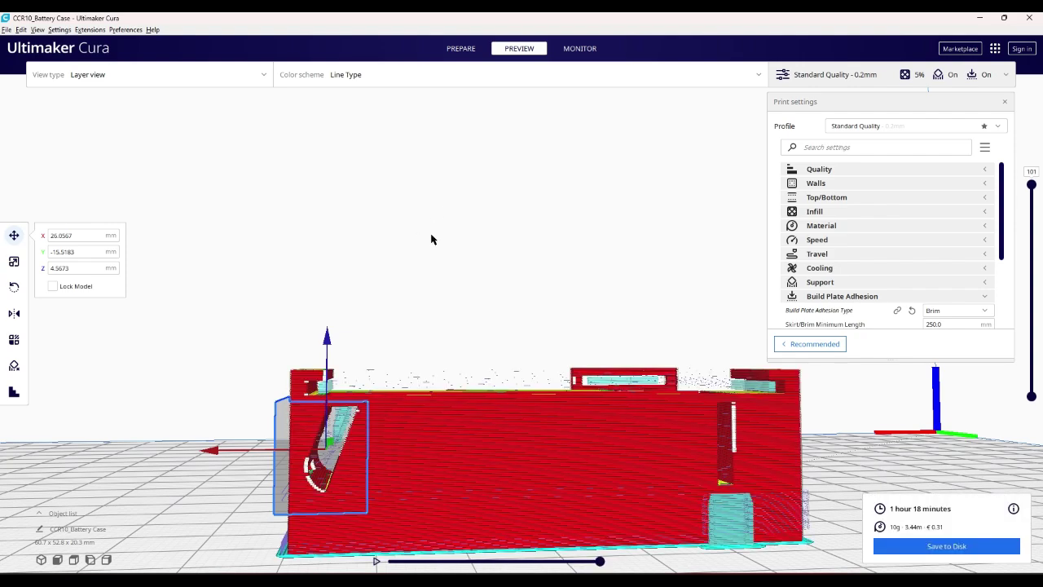
Step: Stretch the support blocker to about 250% along Y and orbit to check the reslice
mouse_move(431, 239)
right_mouse_down()
mouse_move(570, 241)
mouse_move(205, 264)
right_mouse_up()
left_click(14, 261)
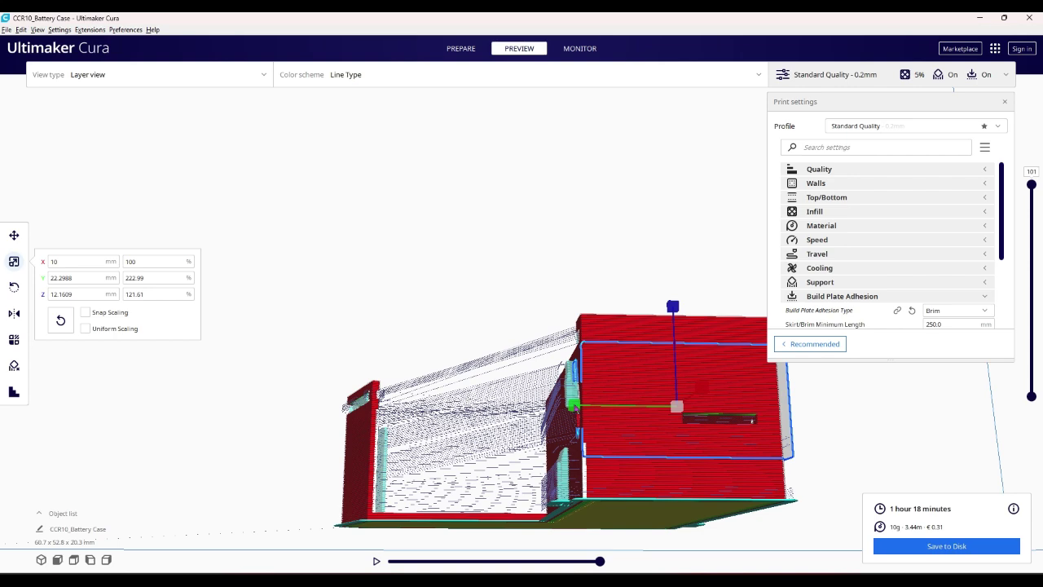
left_click_drag(573, 405, 424, 393)
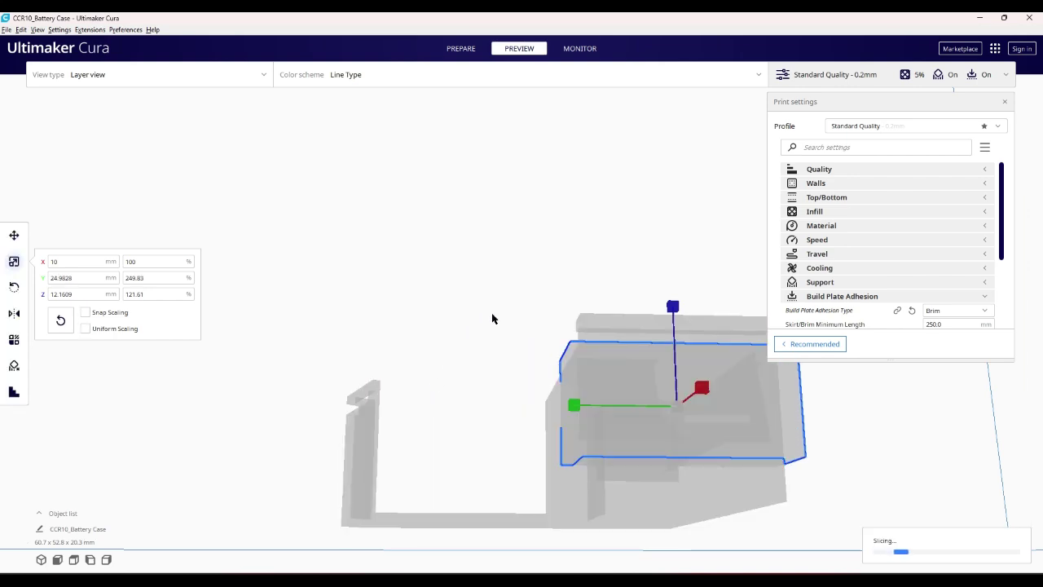
mouse_move(492, 319)
right_mouse_down()
mouse_move(508, 329)
mouse_move(321, 297)
right_mouse_up()
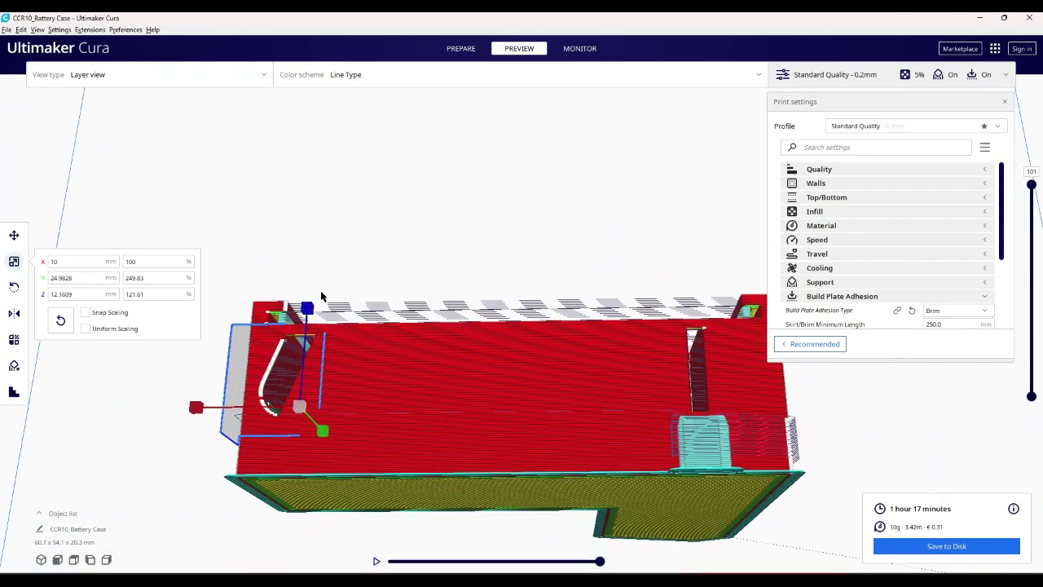
mouse_move(321, 296)
right_mouse_down()
mouse_move(491, 454)
mouse_move(668, 424)
mouse_move(728, 373)
mouse_move(620, 374)
mouse_move(638, 359)
mouse_move(542, 427)
mouse_move(430, 413)
mouse_move(625, 395)
right_mouse_up()
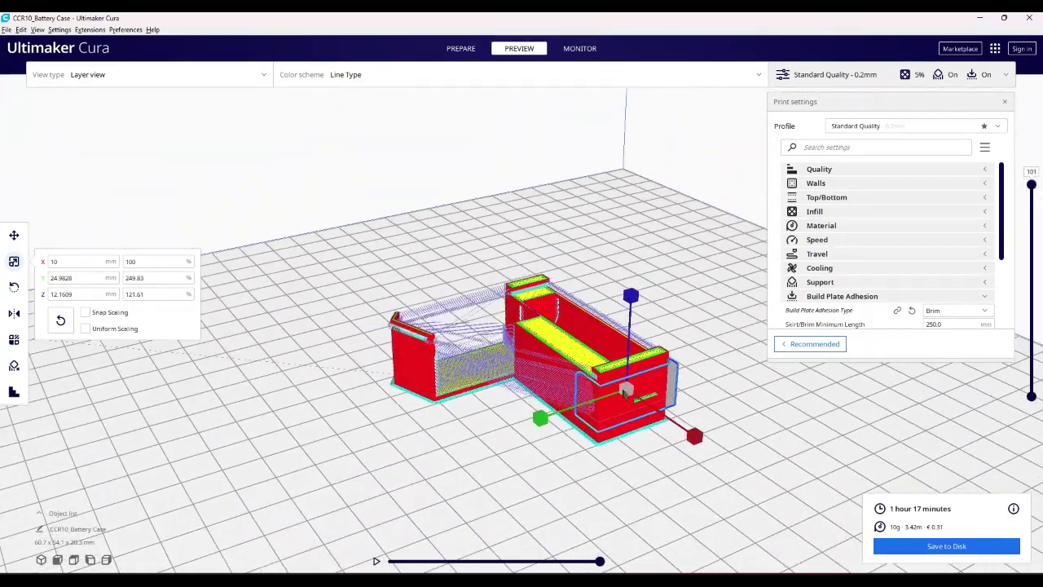
Step: Change the Build Plate Adhesion Type from Brim to Skirt and inspect the skirt
left_click(874, 300)
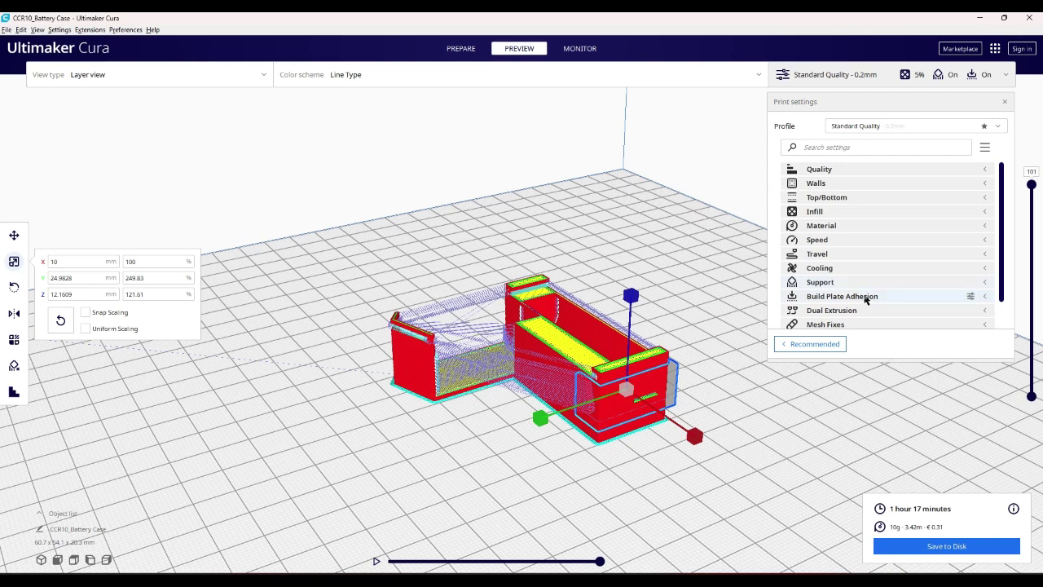
left_click(867, 298)
scroll(914, 272, "down", 3)
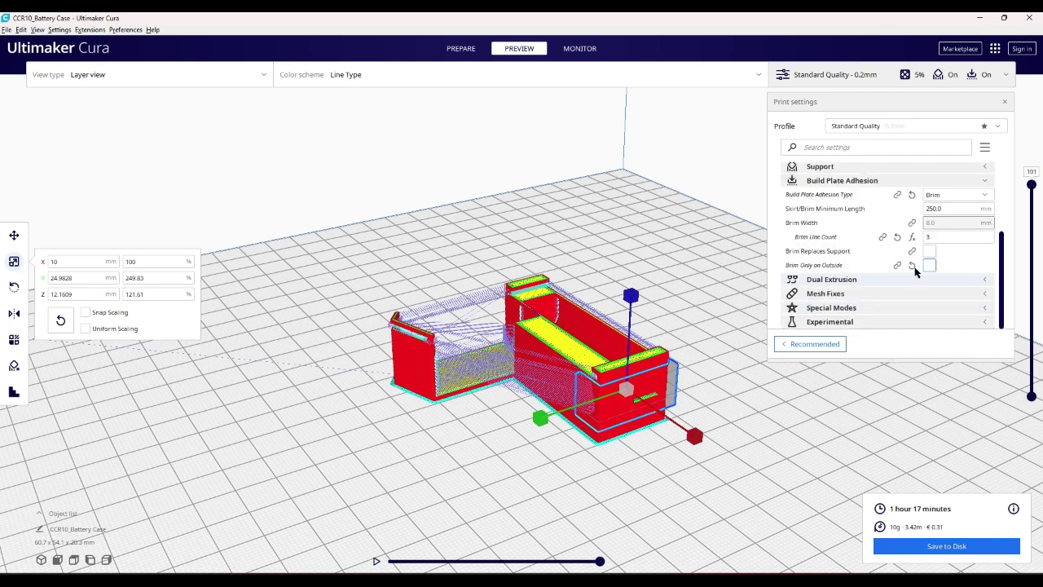
left_click(945, 196)
left_click(937, 208)
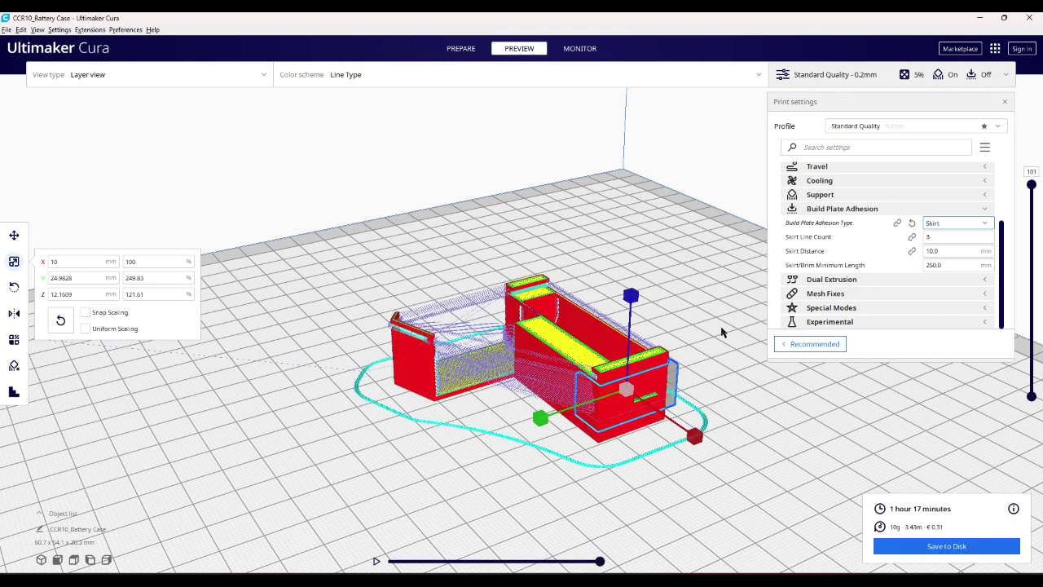
right_click_drag(473, 198, 758, 372)
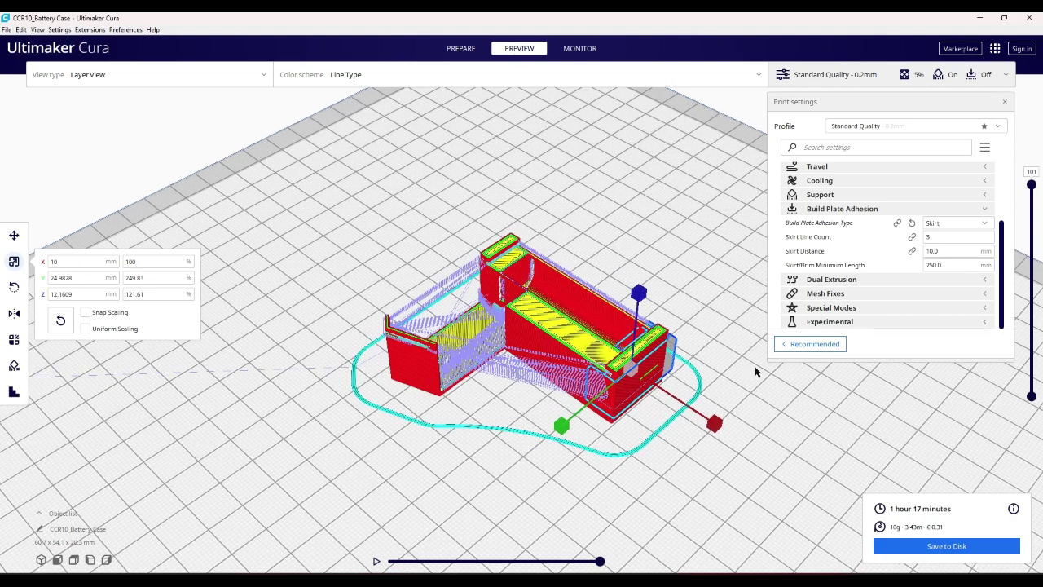
Step: Save the sliced G-code to disk as Case.gcode and confirm overwriting the old file
left_click(966, 546)
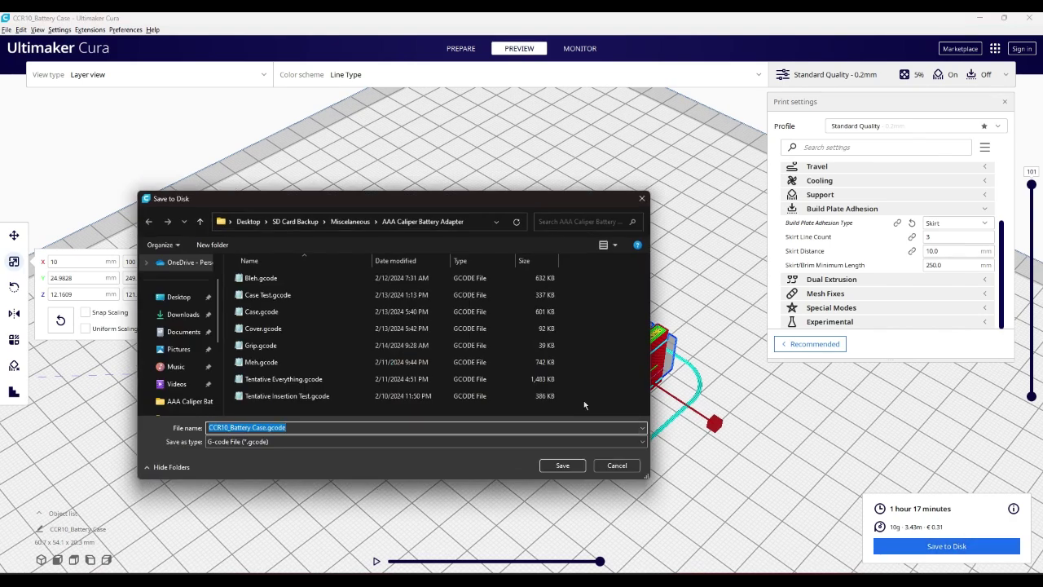
key("Home")
key("Delete")
key("Delete")
key("Delete")
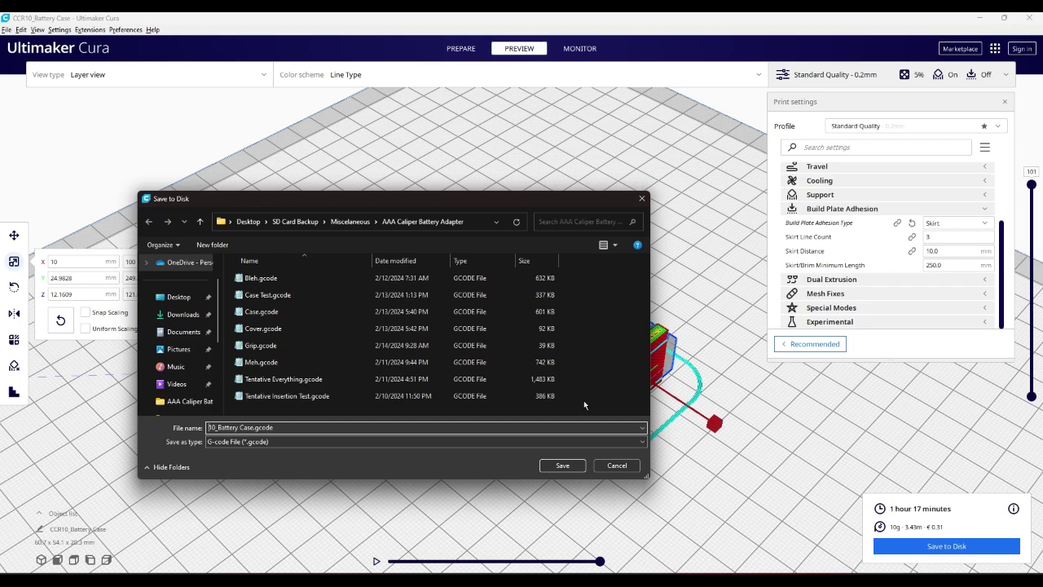
left_click(311, 313)
left_click(563, 467)
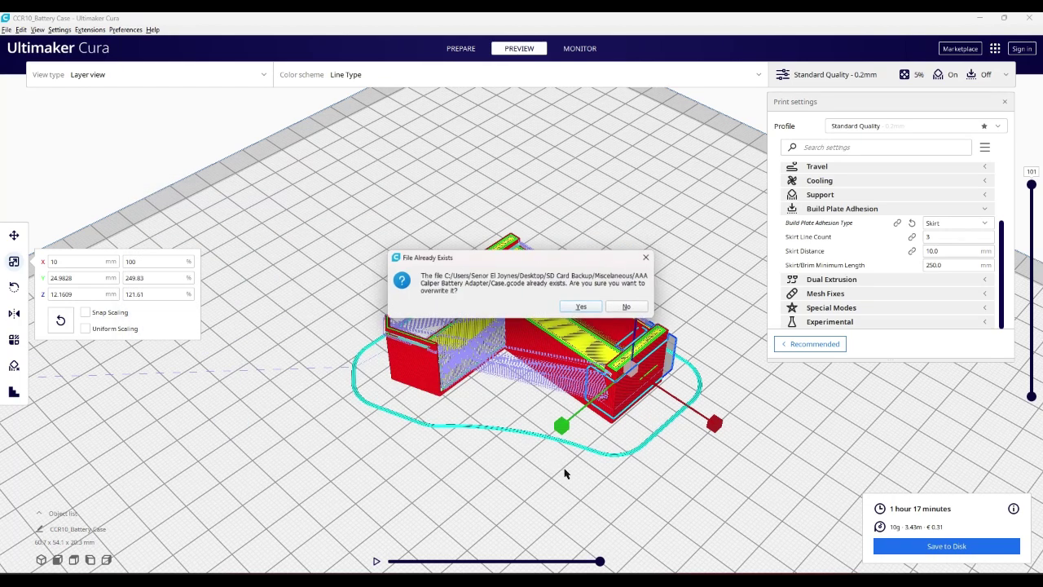
left_click(582, 307)
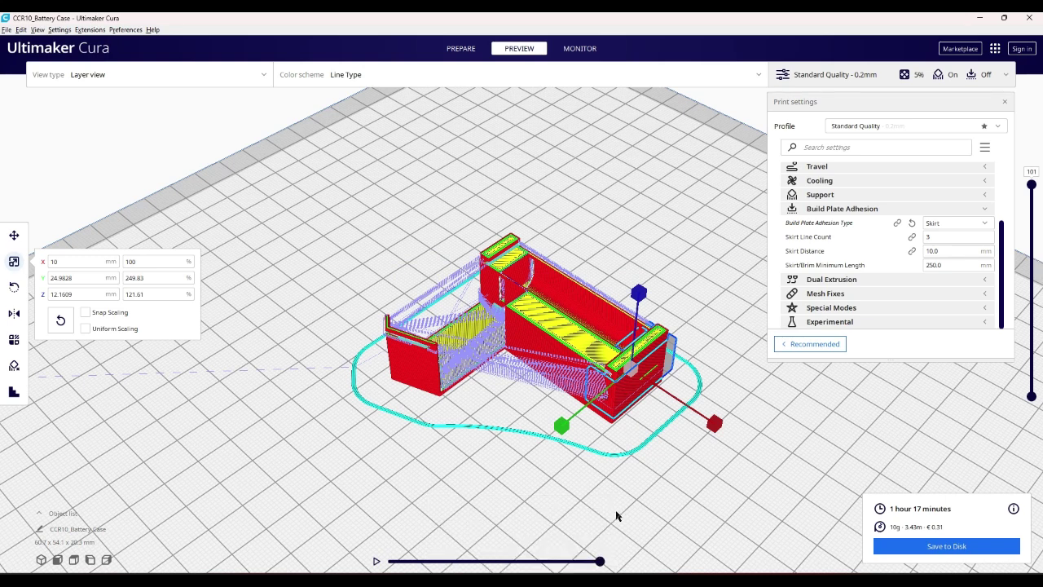
right_click_drag(617, 515, 659, 440)
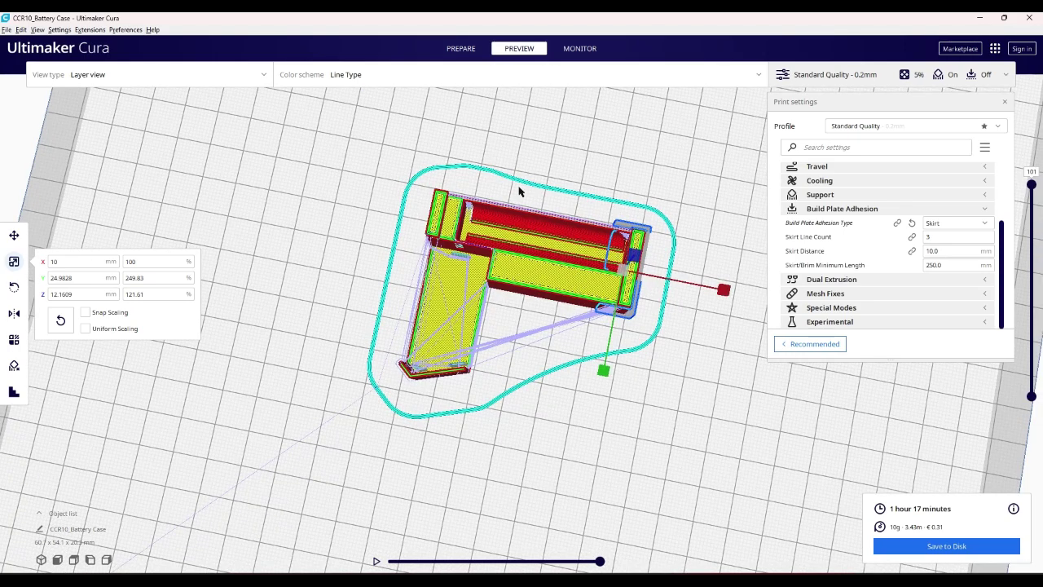
scroll(505, 186, "up", 3)
scroll(481, 179, "up", 2)
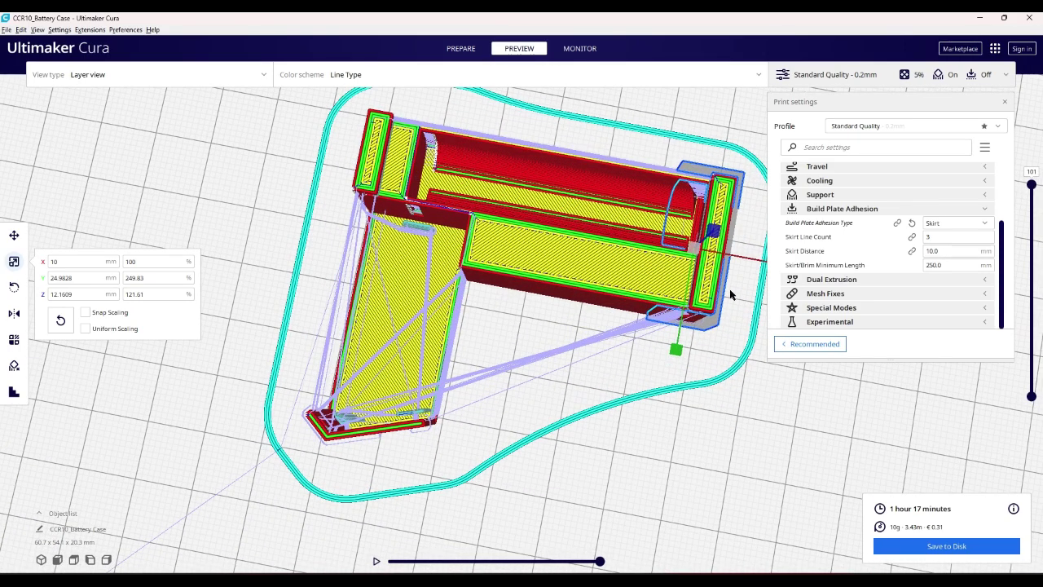
mouse_move(502, 212)
right_mouse_down()
mouse_move(499, 184)
mouse_move(511, 267)
right_mouse_up()
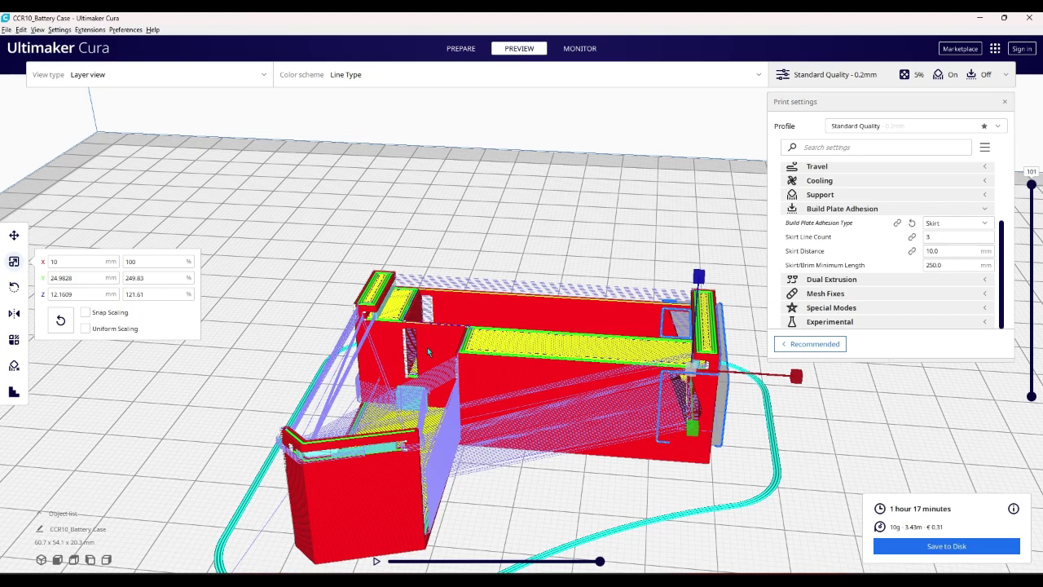
mouse_move(426, 347)
right_mouse_down()
mouse_move(361, 326)
mouse_move(306, 346)
mouse_move(388, 362)
right_mouse_up()
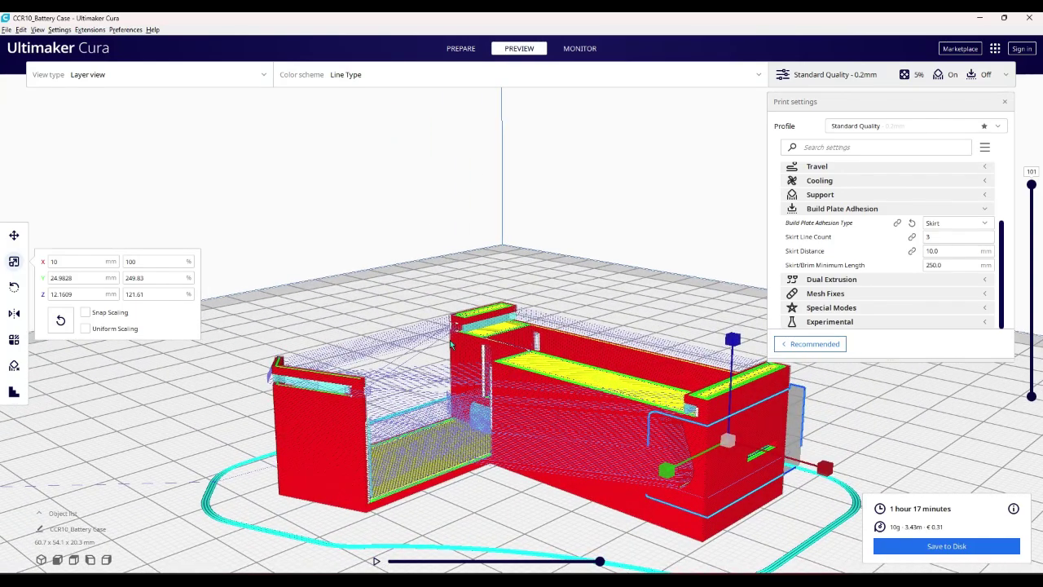
mouse_move(452, 345)
right_mouse_down()
mouse_move(538, 364)
mouse_move(565, 401)
right_mouse_up()
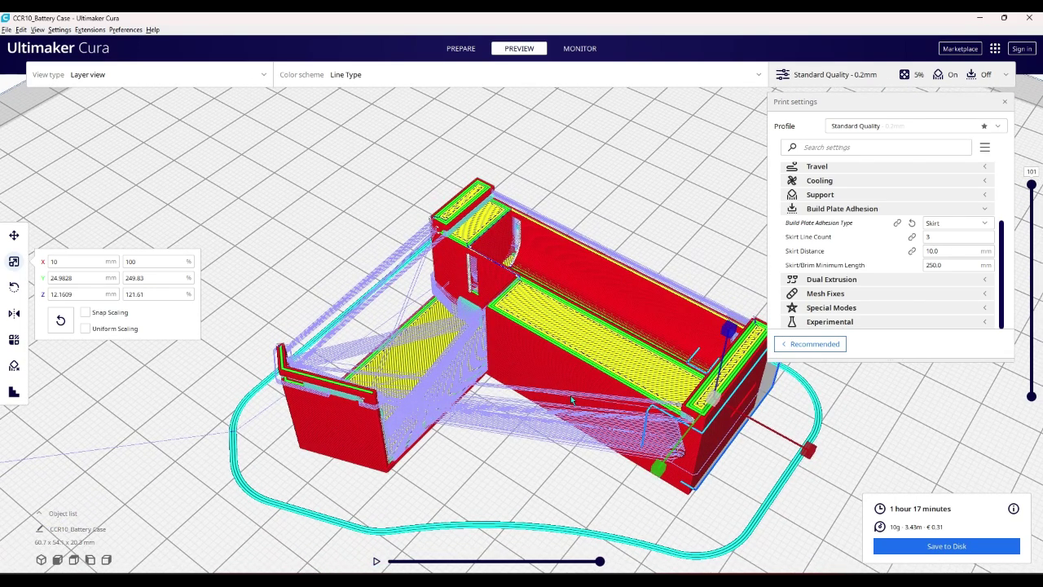
right_click_drag(569, 394, 562, 394)
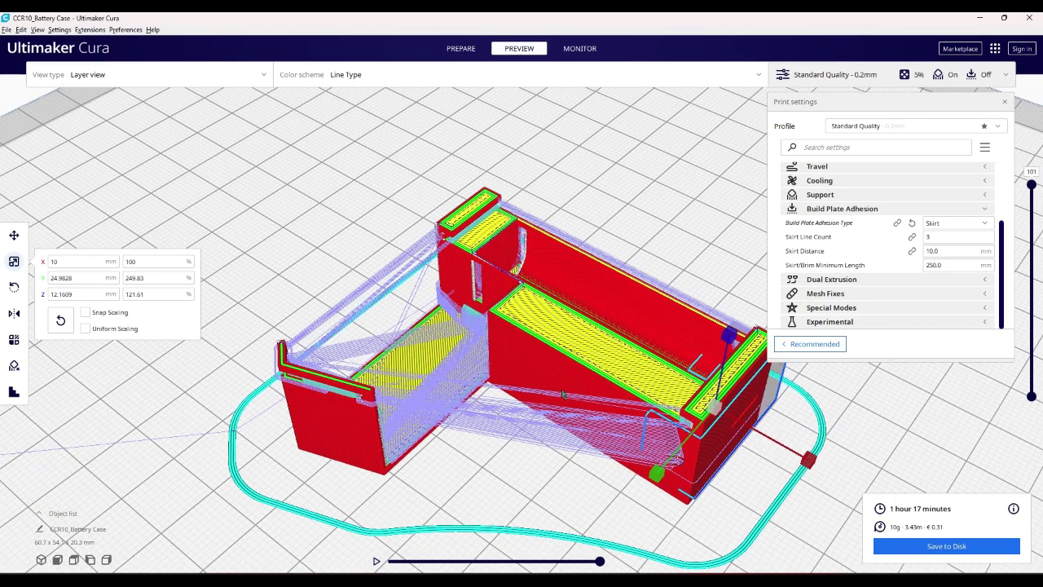
scroll(562, 394, "down", 3)
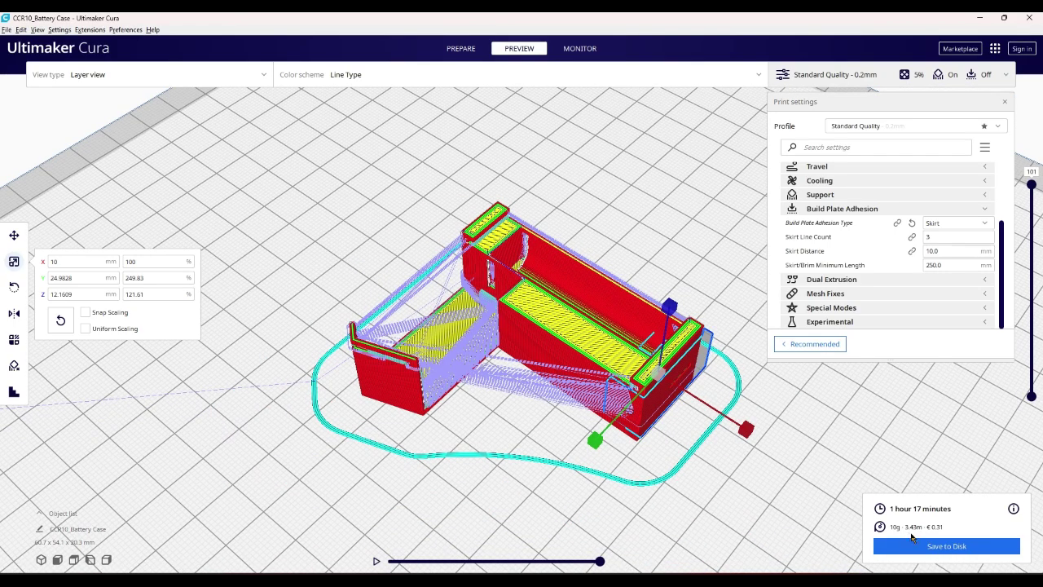
scroll(563, 428, "down", 2)
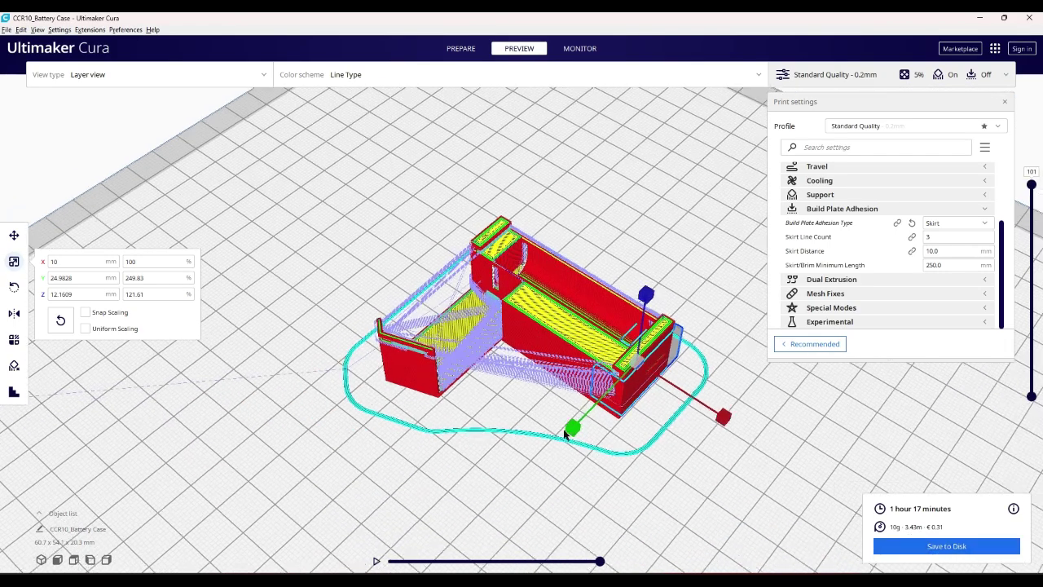
mouse_move(563, 428)
right_mouse_down()
mouse_move(519, 398)
mouse_move(539, 327)
mouse_move(528, 291)
right_mouse_up()
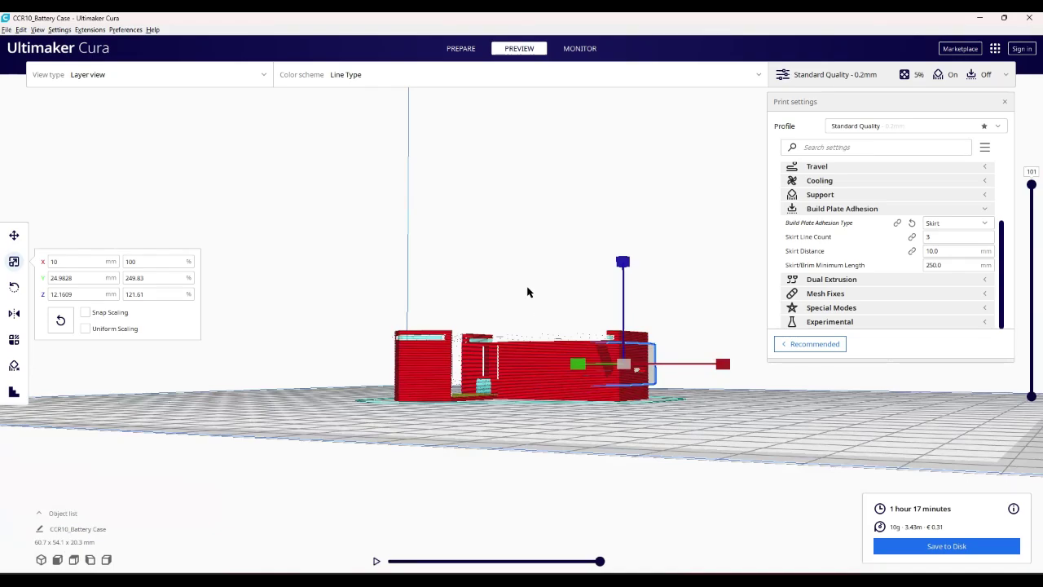